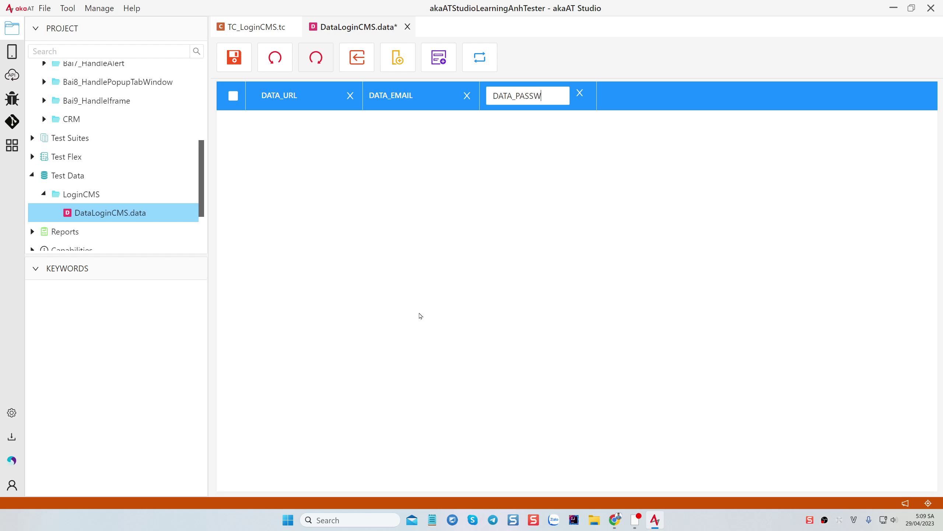
Confirm the password column header, save the table, and re-edit the DATA_URL header
{"action": "left_click", "coordinate": [432, 160]}
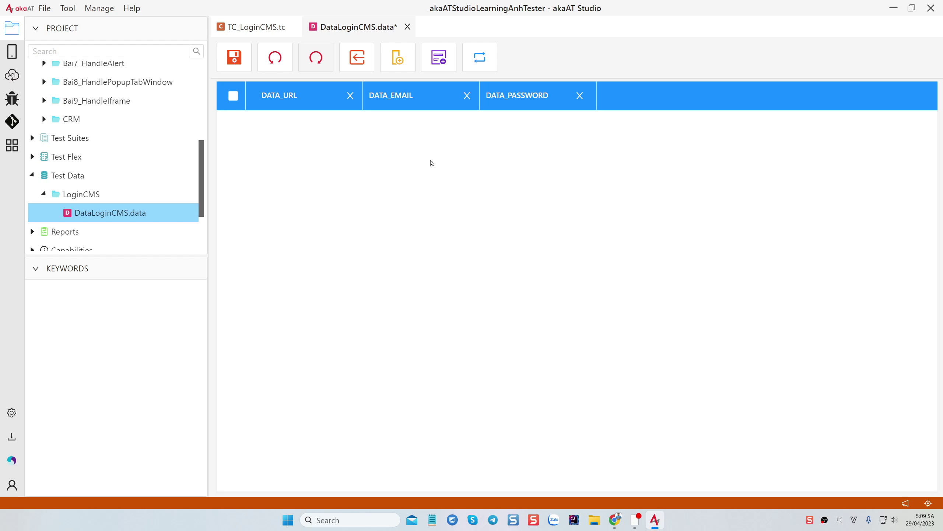
{"action": "key", "text": "ctrl+s"}
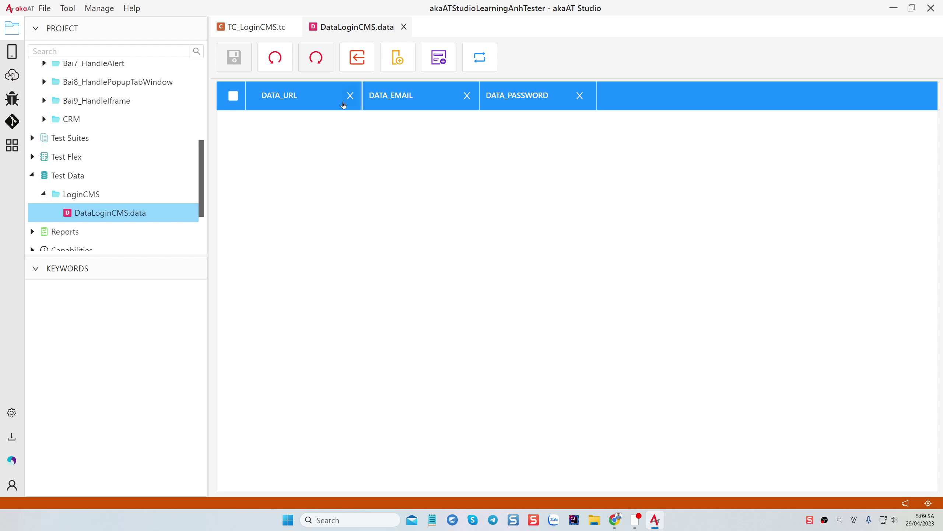
{"action": "double_click", "coordinate": [295, 91]}
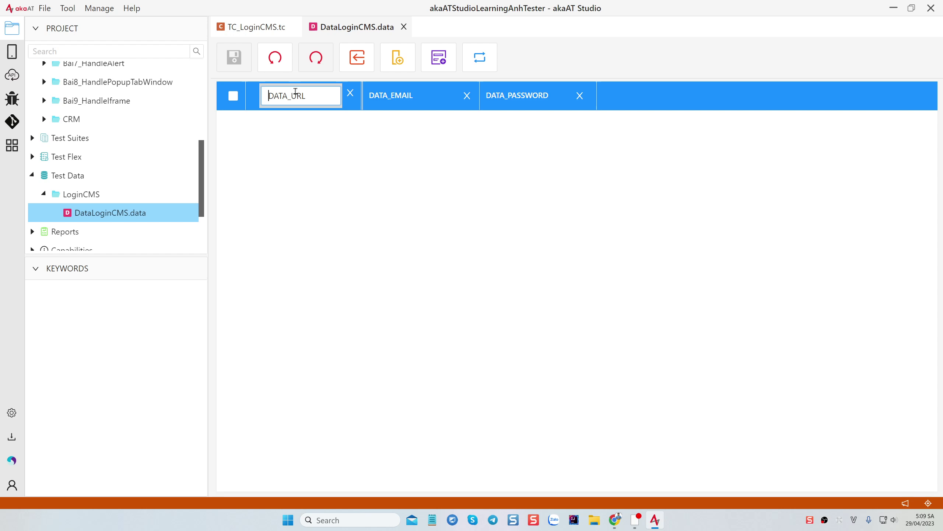
{"action": "left_click_drag", "start_coordinate": [309, 96], "coordinate": [269, 96]}
{"action": "left_click", "coordinate": [330, 136]}
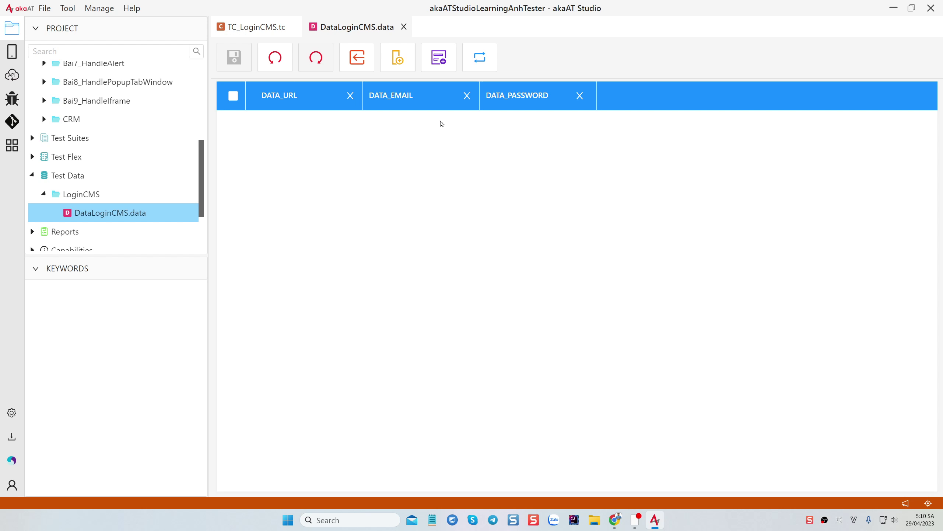
Add a first empty data row to the login table
{"action": "left_click", "coordinate": [440, 58]}
{"action": "left_click", "coordinate": [303, 123]}
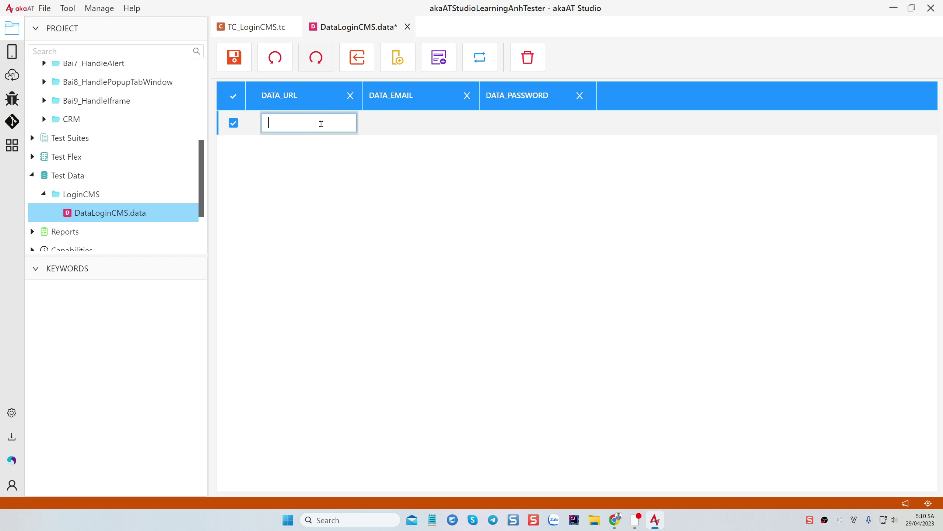
{"action": "left_click", "coordinate": [614, 520]}
{"action": "left_click", "coordinate": [158, 10]}
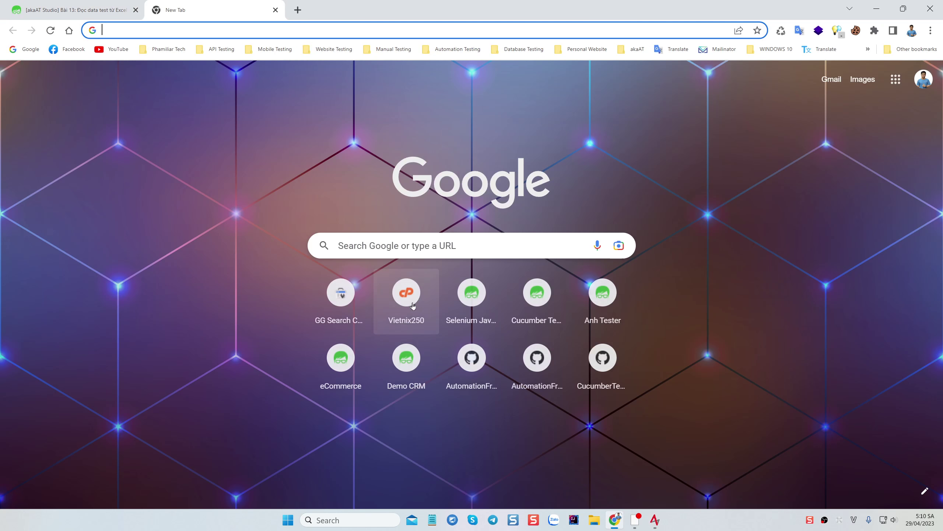
{"action": "left_click", "coordinate": [340, 361]}
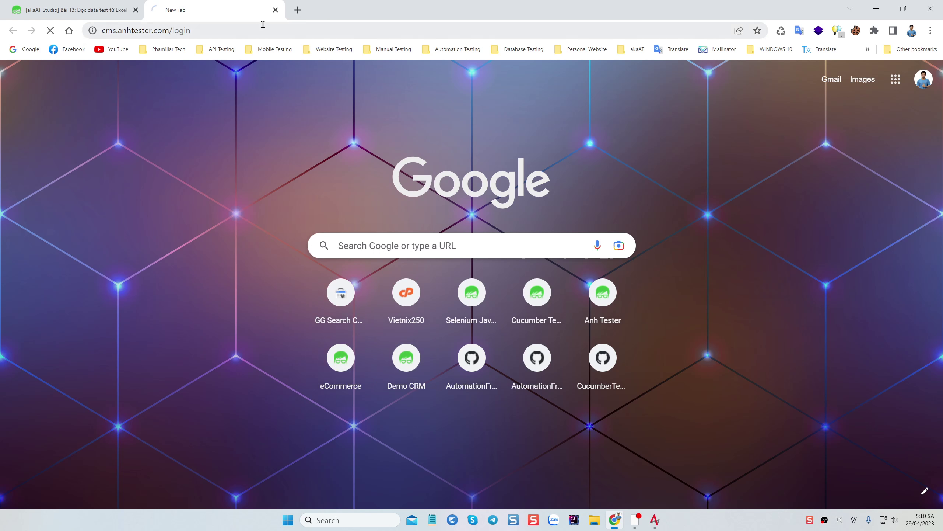
{"action": "left_click", "coordinate": [266, 29]}
{"action": "key", "text": "ctrl+c"}
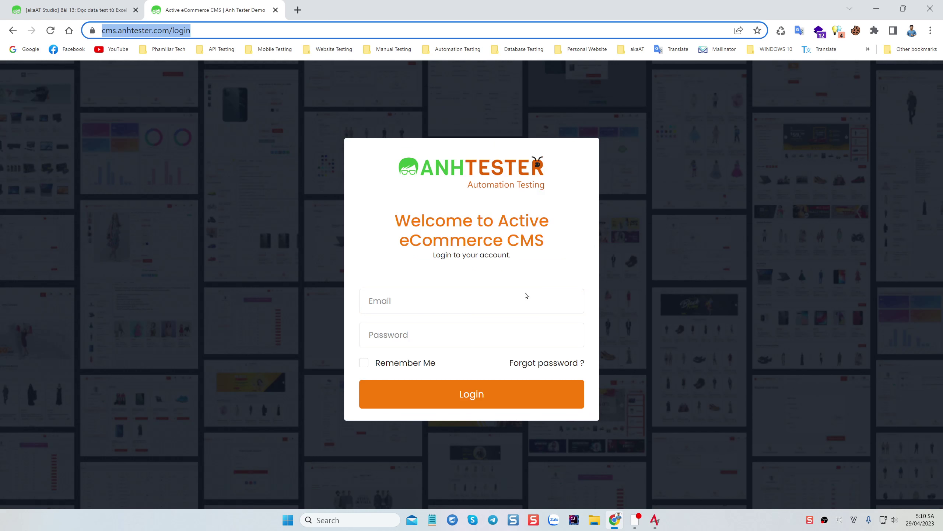
{"action": "left_click", "coordinate": [656, 522]}
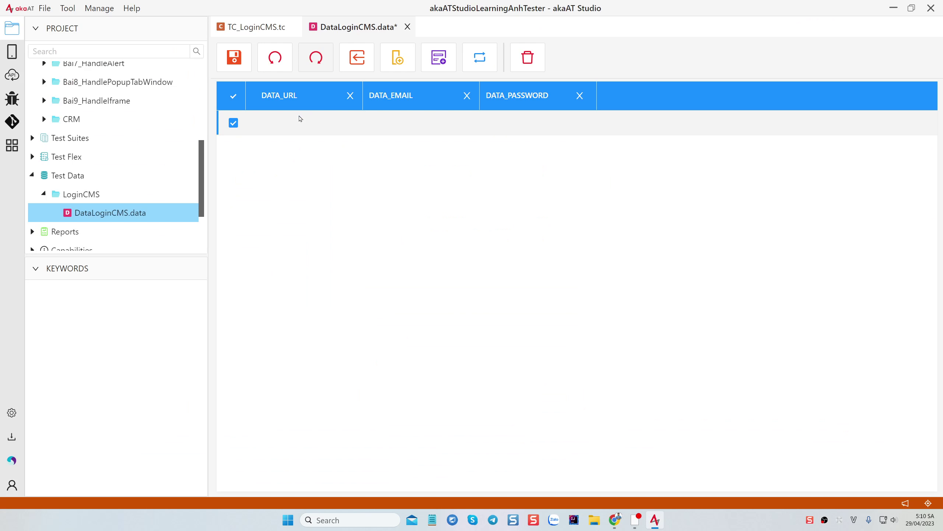
{"action": "double_click", "coordinate": [335, 124]}
{"action": "key", "text": "ctrl+v"}
Copy the admin saved-login e-mail from the CMS login form for row 1's DATA_EMAIL
{"action": "double_click", "coordinate": [422, 124]}
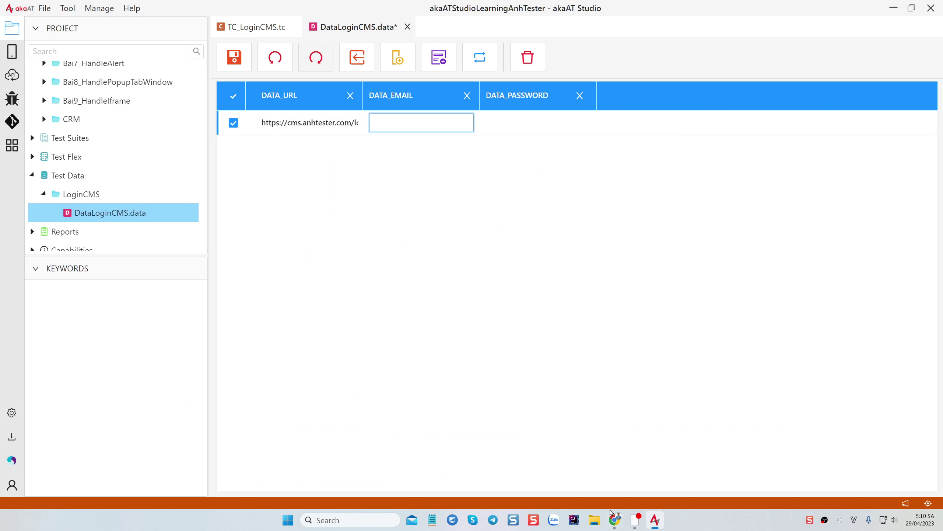
{"action": "left_click", "coordinate": [615, 520]}
{"action": "left_click", "coordinate": [420, 334]}
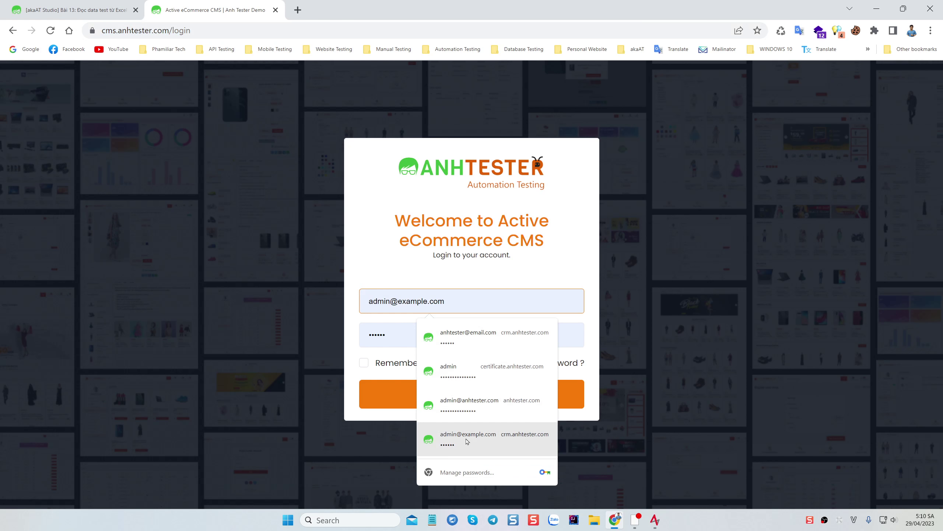
{"action": "left_click", "coordinate": [468, 439]}
{"action": "left_click_drag", "start_coordinate": [476, 302], "coordinate": [366, 301]}
{"action": "key", "text": "ctrl+c"}
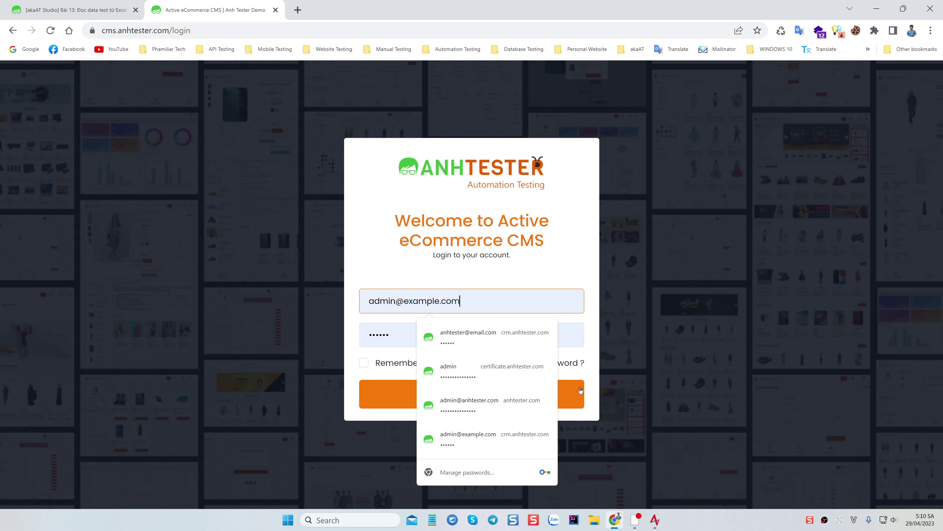
{"action": "left_click", "coordinate": [655, 521]}
{"action": "left_click", "coordinate": [416, 131]}
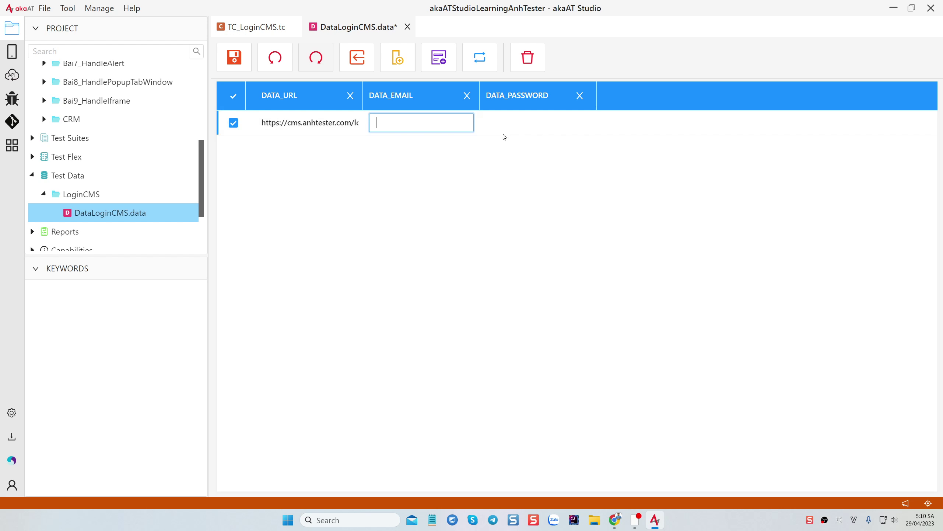
{"action": "key", "text": "ctrl+v"}
{"action": "double_click", "coordinate": [540, 122]}
{"action": "type", "text": "12345"}
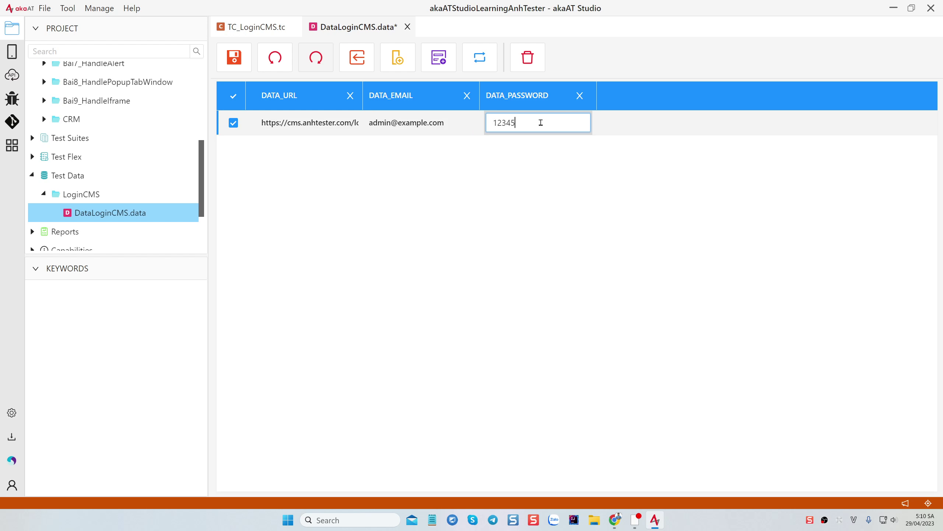
{"action": "type", "text": "6"}
{"action": "key", "text": "Return"}
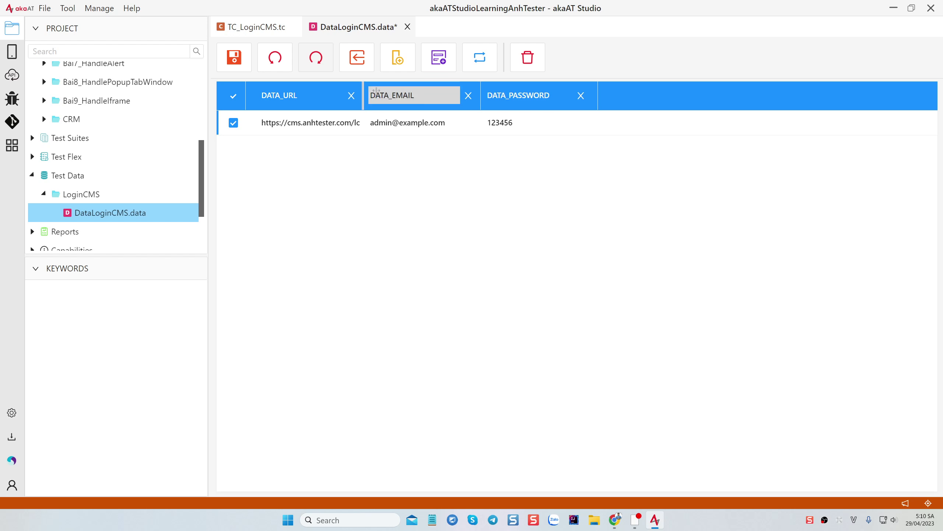
{"action": "left_click_drag", "start_coordinate": [376, 90], "coordinate": [400, 93]}
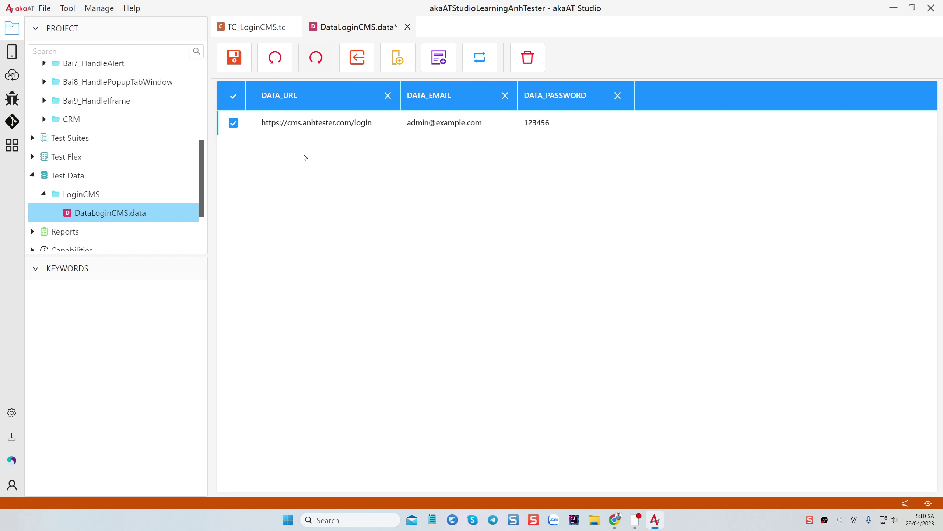
{"action": "key", "text": "ctrl+s"}
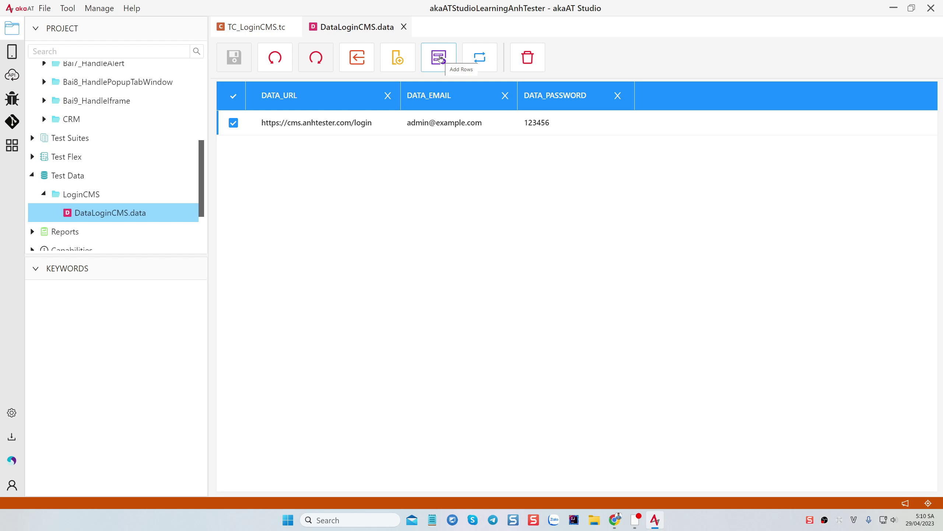
Add a second row and copy the login URL into its DATA_URL cell
{"action": "left_click", "coordinate": [439, 58]}
{"action": "left_click", "coordinate": [313, 147]}
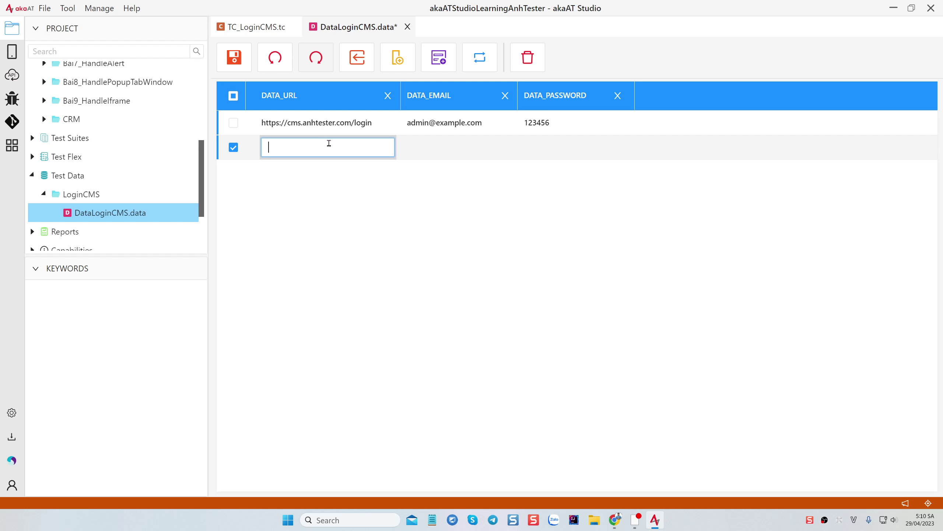
{"action": "left_click", "coordinate": [331, 123]}
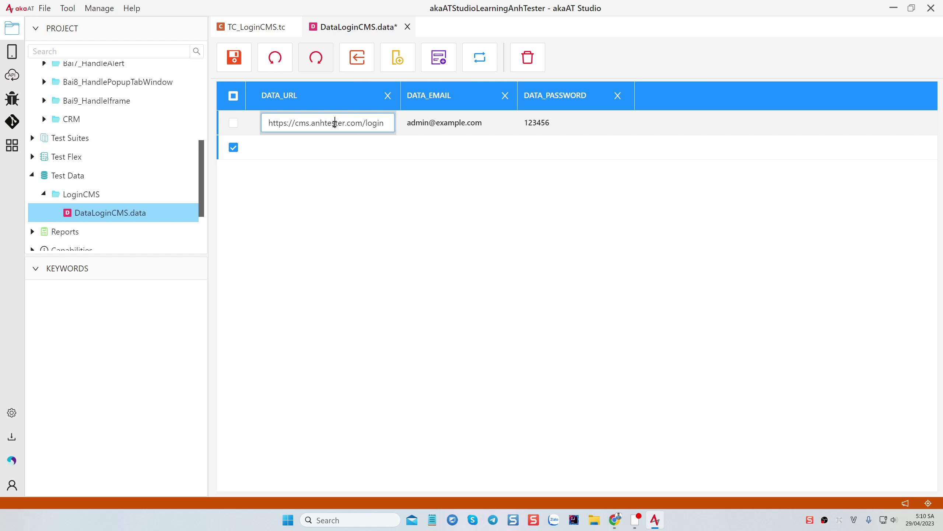
{"action": "key", "text": "ctrl+a"}
{"action": "key", "text": "ctrl+c"}
{"action": "left_click", "coordinate": [330, 148]}
{"action": "key", "text": "ctrl+v"}
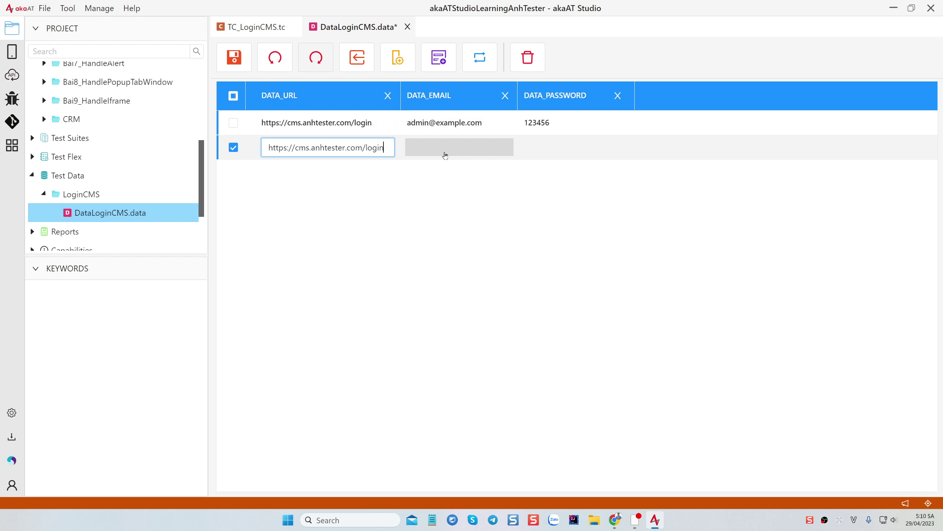
{"action": "left_click", "coordinate": [445, 156]}
{"action": "left_click", "coordinate": [431, 123]}
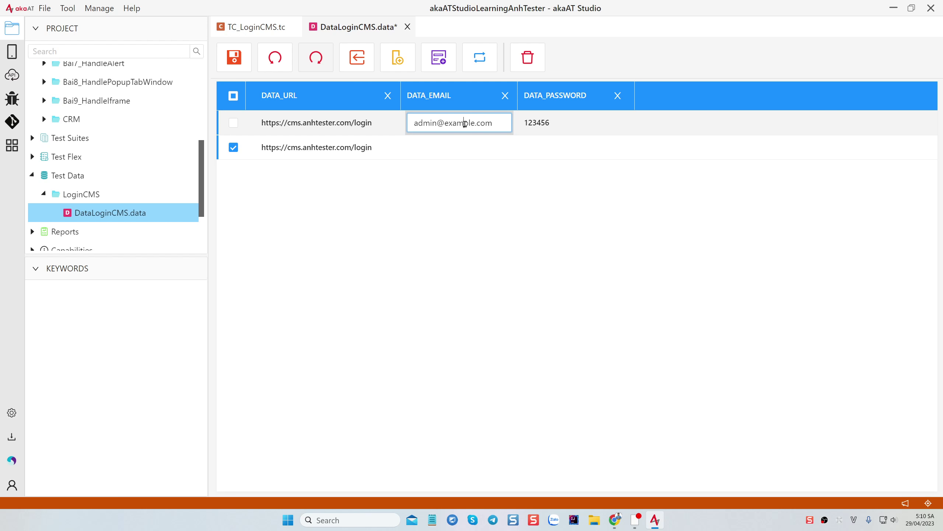
{"action": "key", "text": "ctrl+a"}
{"action": "key", "text": "ctrl+c"}
{"action": "left_click", "coordinate": [456, 147]}
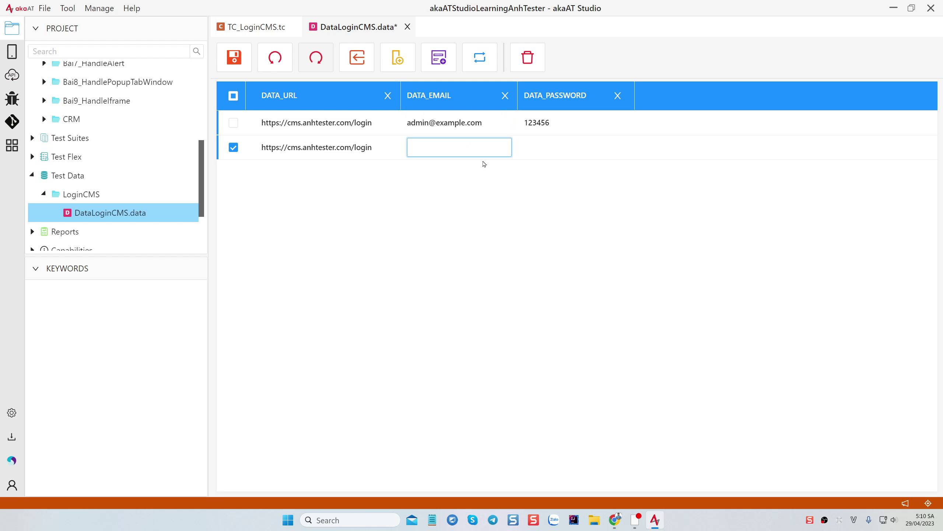
{"action": "key", "text": "ctrl+v"}
{"action": "left_click", "coordinate": [554, 149]}
{"action": "type", "text": "123"}
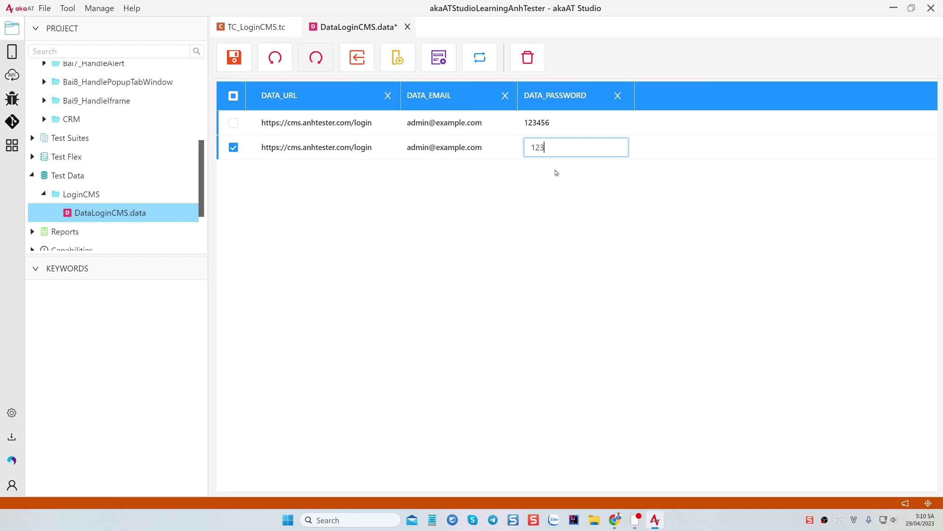
{"action": "left_click", "coordinate": [538, 219]}
{"action": "key", "text": "ctrl+s"}
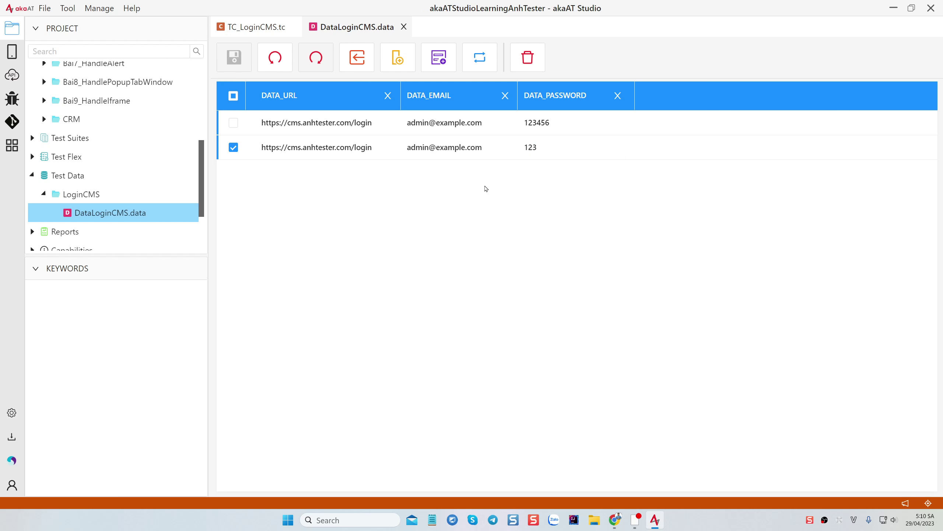
{"action": "left_click", "coordinate": [233, 148]}
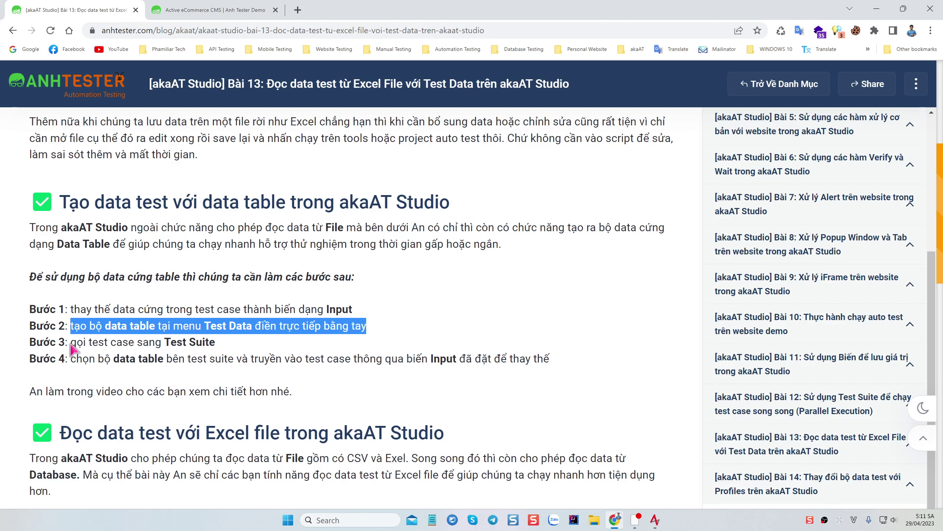
{"action": "left_click_drag", "start_coordinate": [72, 347], "coordinate": [227, 346]}
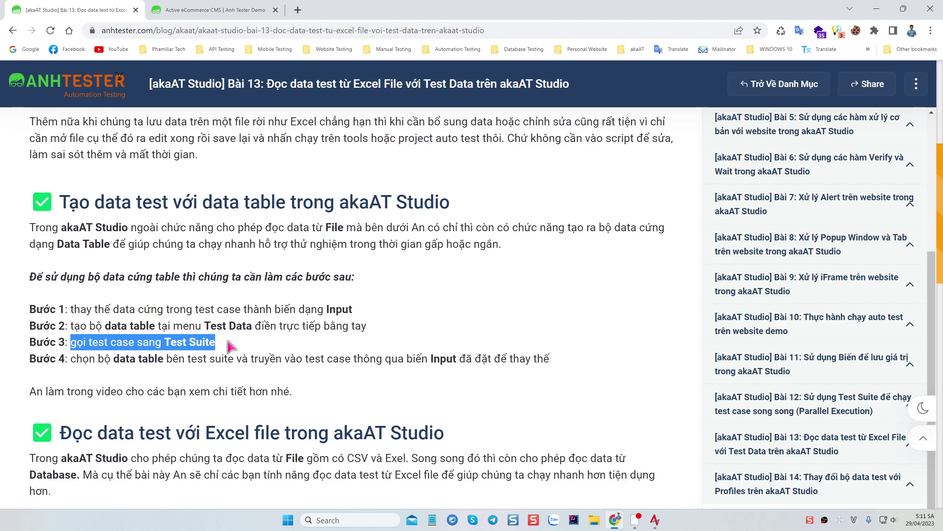
{"action": "mouse_move", "coordinate": [654, 519]}
{"action": "left_click", "coordinate": [617, 434]}
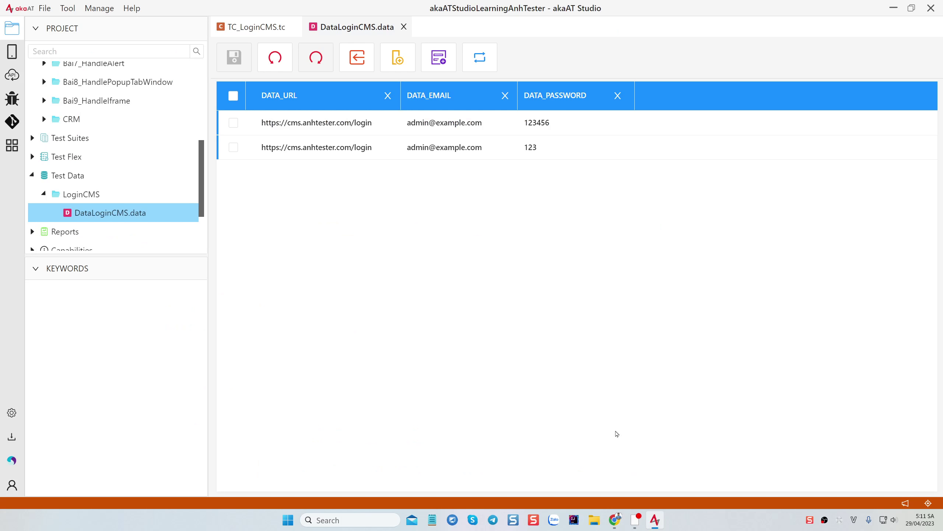
Expand Test Suites and look inside the Parallel suites folder
{"action": "left_click", "coordinate": [75, 139]}
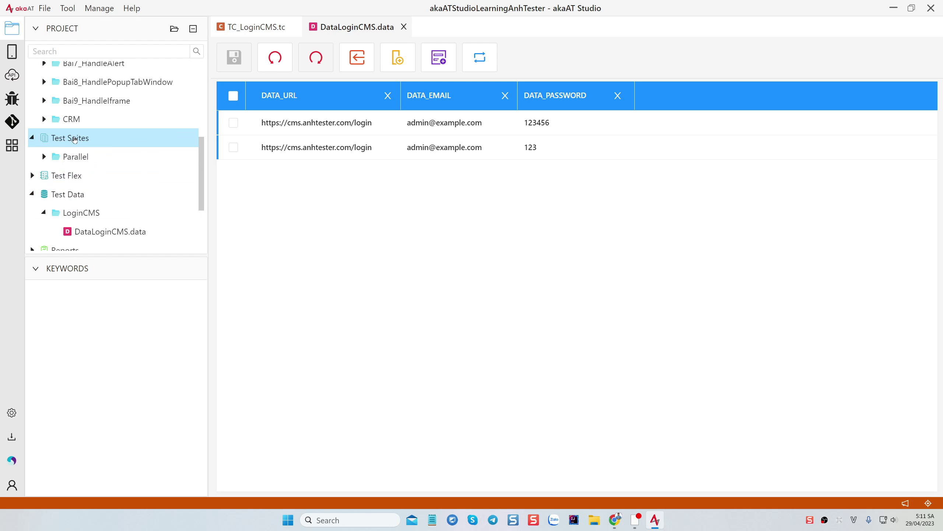
{"action": "left_click", "coordinate": [76, 157]}
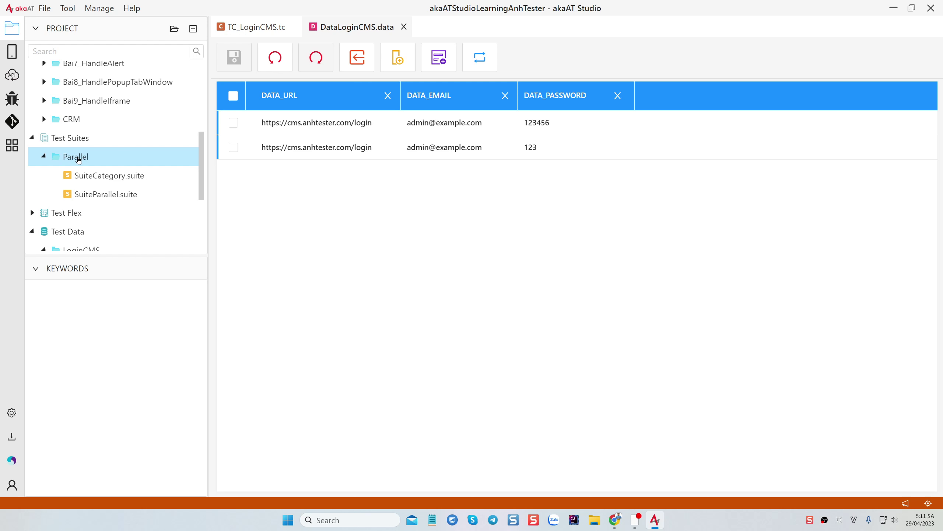
{"action": "right_click", "coordinate": [78, 159]}
{"action": "mouse_move", "coordinate": [111, 170]}
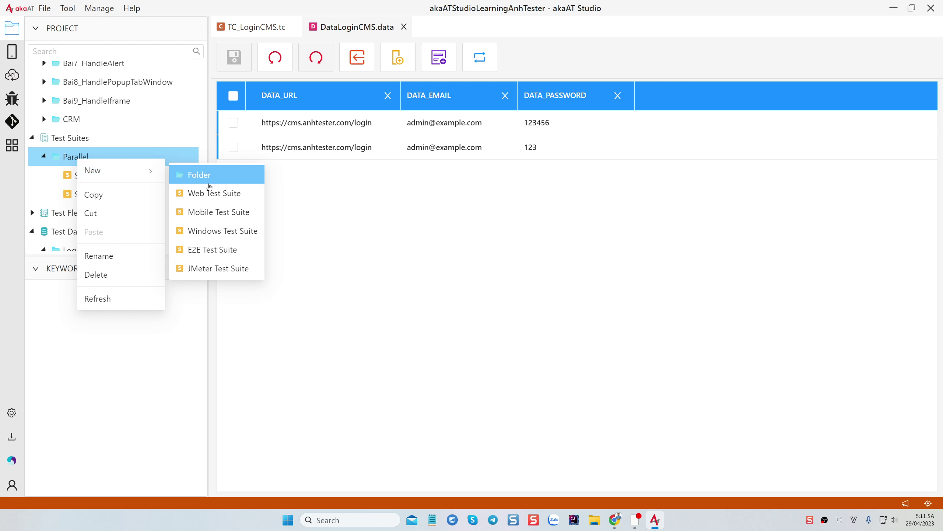
{"action": "left_click", "coordinate": [76, 155]}
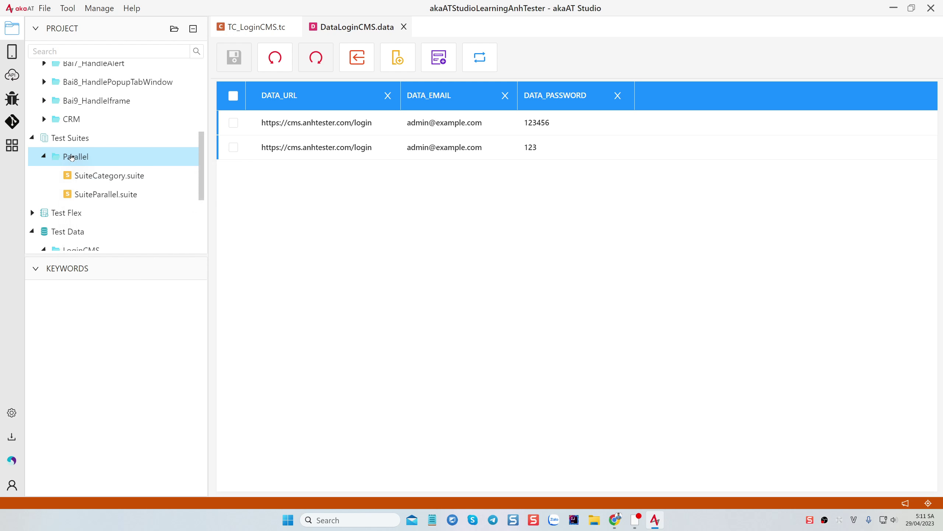
Create a folder named LoginCMS under Test Suites
{"action": "right_click", "coordinate": [76, 140]}
{"action": "mouse_move", "coordinate": [112, 150]}
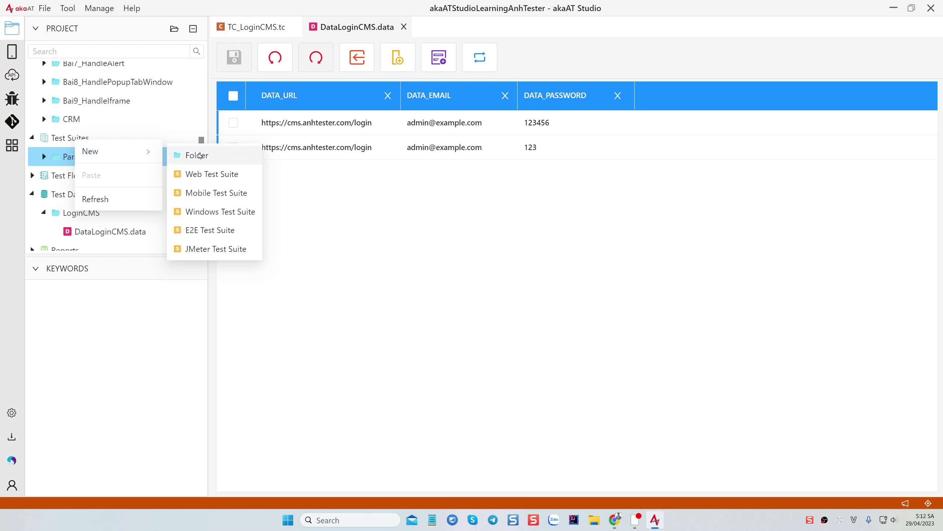
{"action": "left_click", "coordinate": [186, 155]}
{"action": "type", "text": "Lo"}
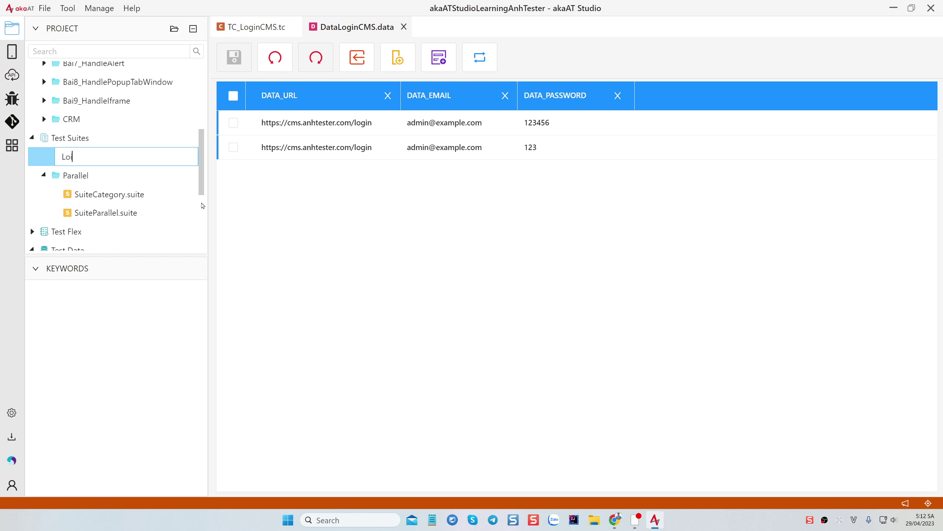
{"action": "type", "text": "ginCMS"}
{"action": "key", "text": "Return"}
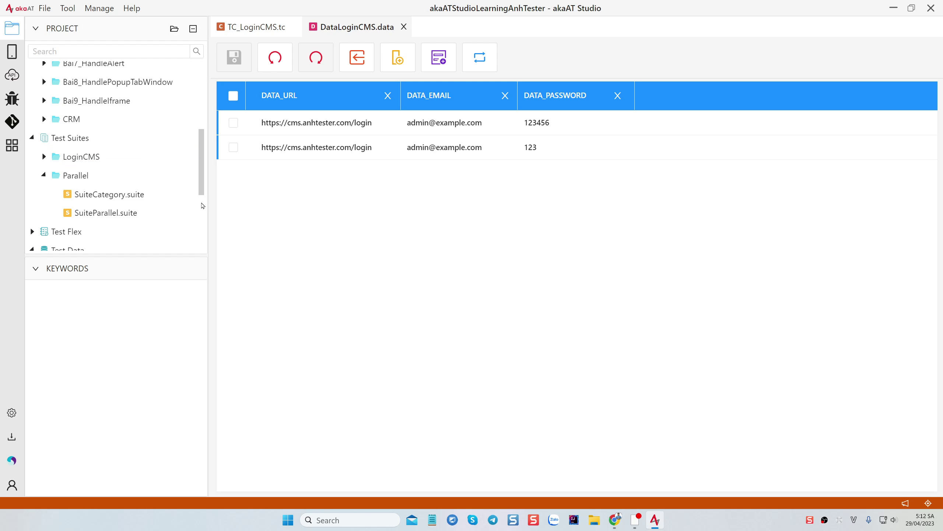
Rename the LoginCMS folder to CMS
{"action": "right_click", "coordinate": [95, 158]}
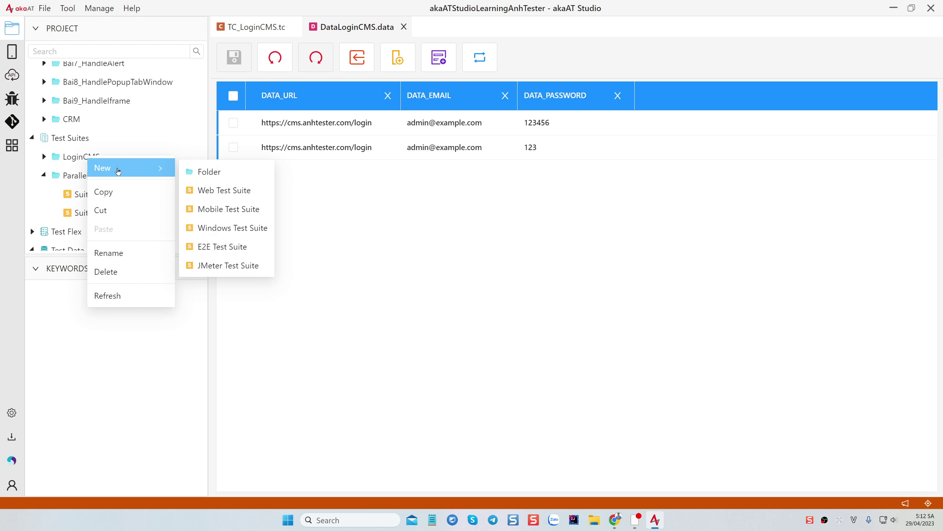
{"action": "left_click", "coordinate": [84, 160]}
{"action": "right_click", "coordinate": [85, 160]}
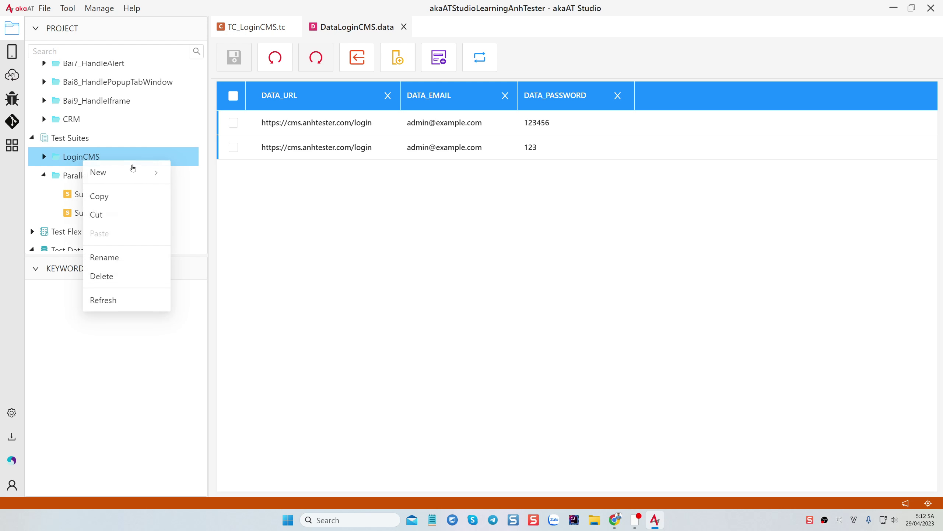
{"action": "left_click", "coordinate": [109, 260]}
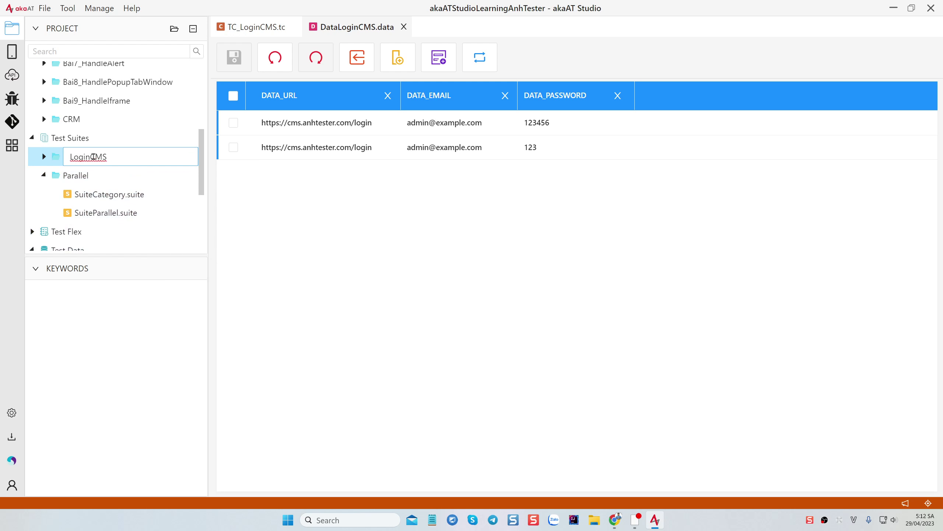
{"action": "key", "text": "BackSpace"}
{"action": "key", "text": "BackSpace"}
{"action": "key", "text": "BackSpace"}
{"action": "key", "text": "BackSpace"}
{"action": "key", "text": "BackSpace"}
{"action": "key", "text": "Return"}
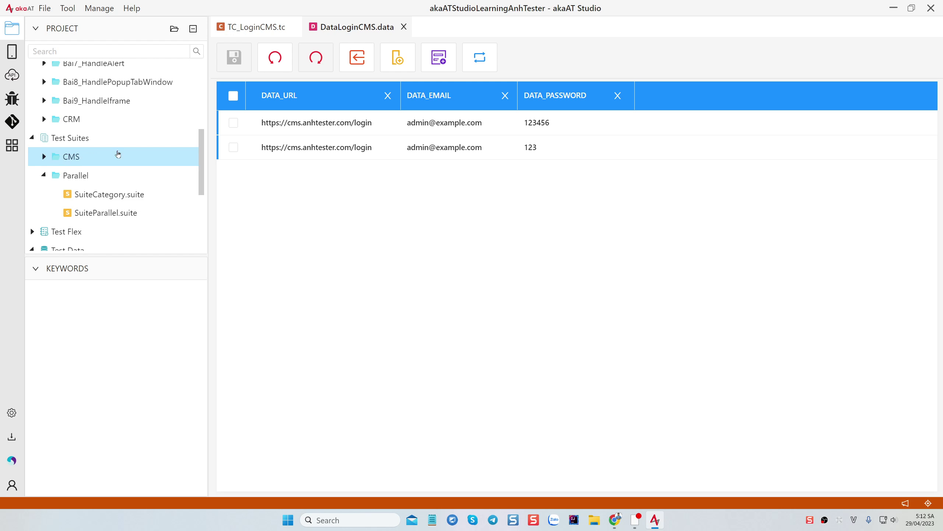
Create a Web Test Suite named SuiteLoginCMS inside the CMS folder
{"action": "right_click", "coordinate": [68, 161]}
{"action": "mouse_move", "coordinate": [111, 170]}
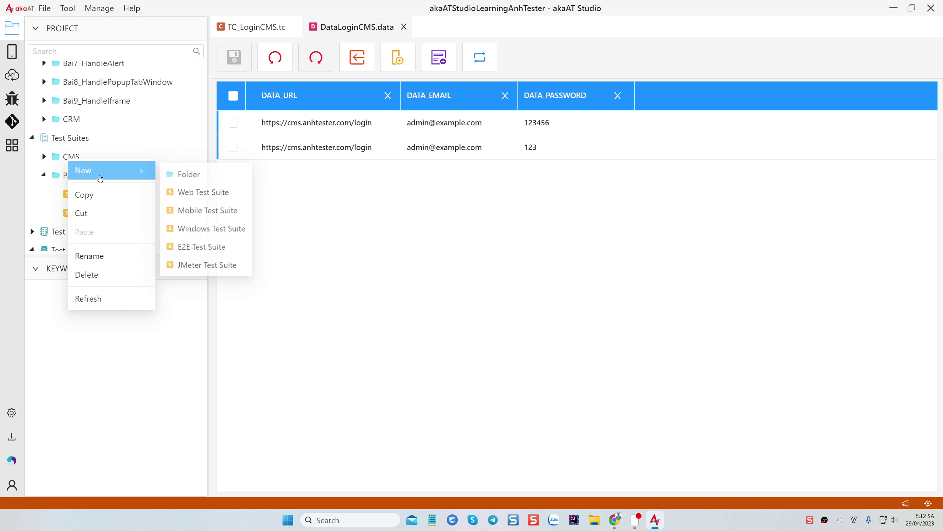
{"action": "left_click", "coordinate": [186, 173]}
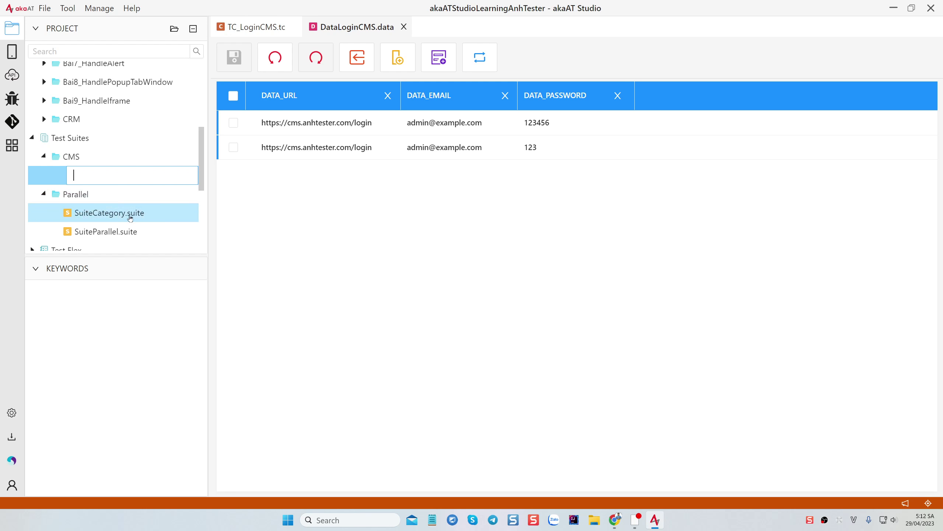
{"action": "key", "text": "Escape"}
{"action": "right_click", "coordinate": [78, 156]}
{"action": "mouse_move", "coordinate": [109, 168]}
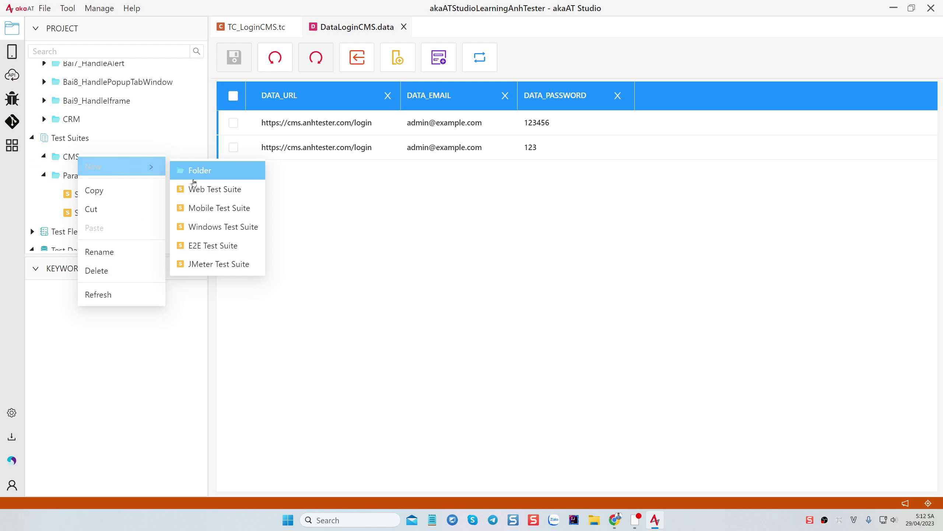
{"action": "left_click", "coordinate": [190, 169]}
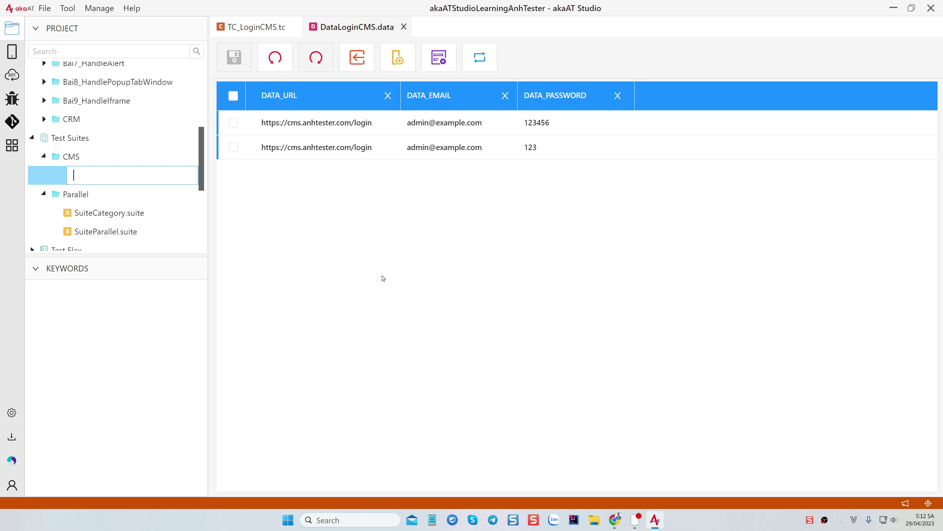
{"action": "type", "text": "SuiteLoginCMS"}
{"action": "key", "text": "Return"}
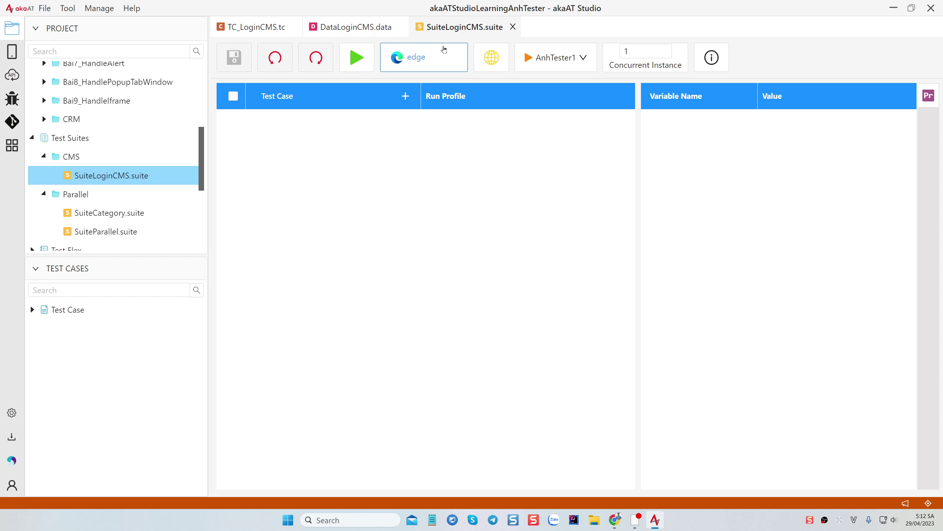
Set chrome as run browser and pick TC_LoginCMS.tc from Bai13_TestDataExcel for the suite
{"action": "left_click", "coordinate": [424, 57]}
{"action": "left_click", "coordinate": [347, 134]}
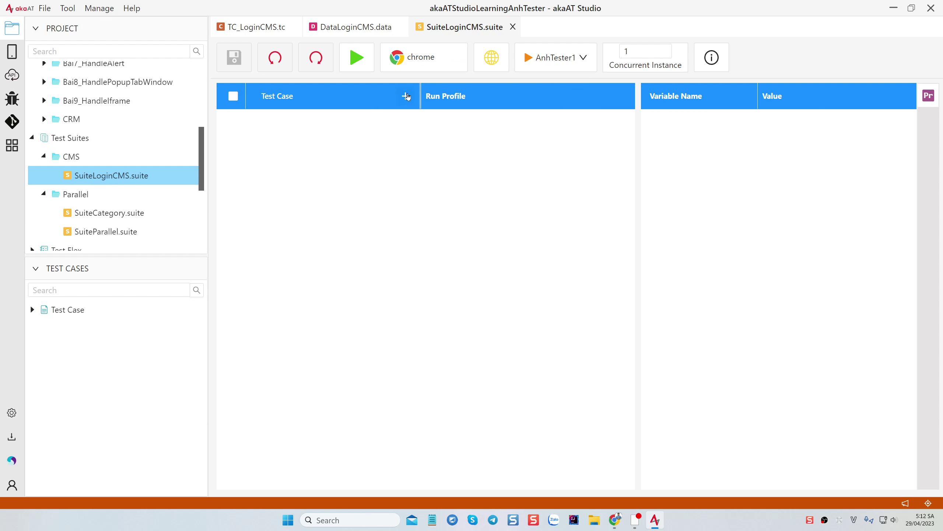
{"action": "left_click", "coordinate": [405, 96]}
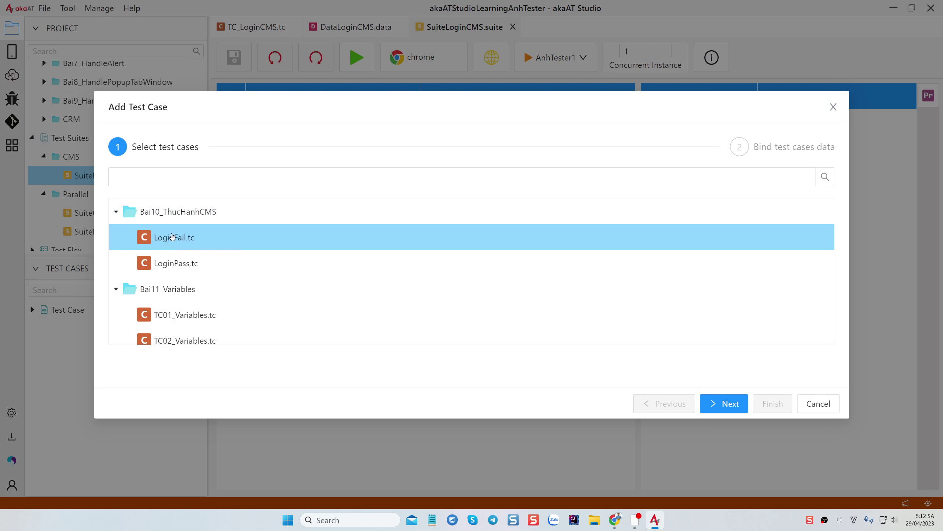
{"action": "scroll", "coordinate": [187, 287], "scroll_direction": "down", "scroll_amount": 8}
{"action": "scroll", "coordinate": [185, 281], "scroll_direction": "up", "scroll_amount": 7}
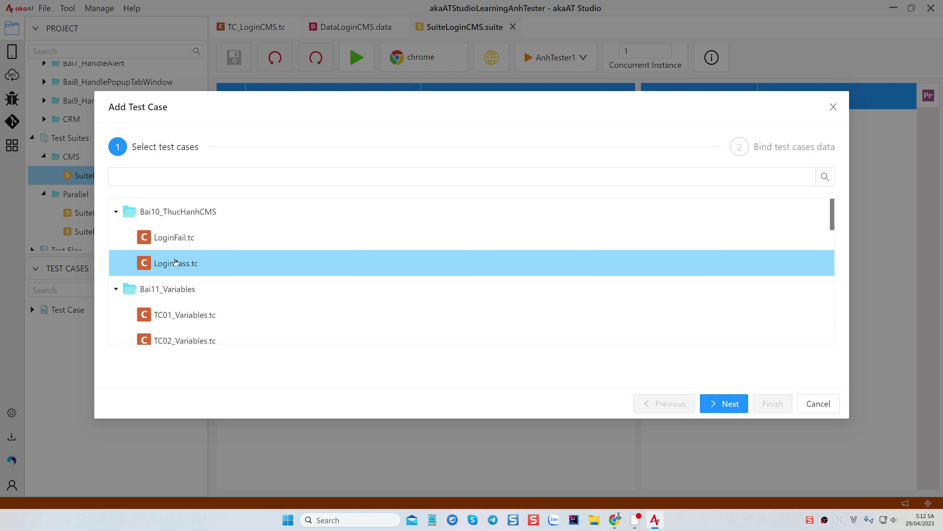
{"action": "left_click", "coordinate": [174, 214]}
{"action": "left_click", "coordinate": [175, 238]}
{"action": "left_click", "coordinate": [184, 315]}
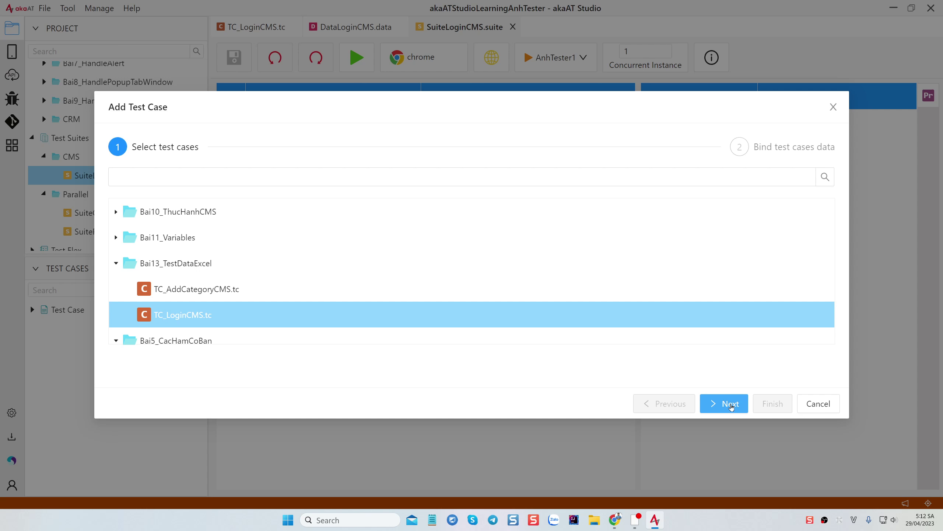
{"action": "left_click", "coordinate": [731, 404]}
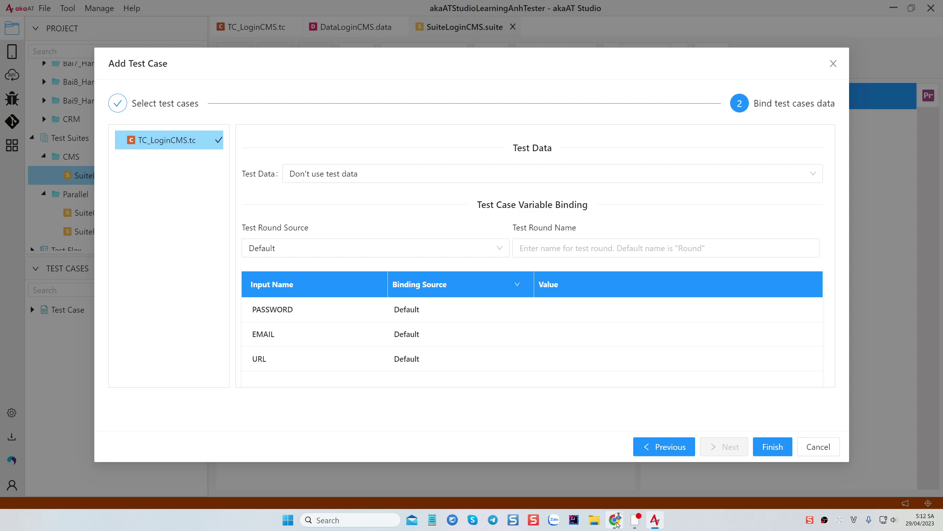
{"action": "left_click", "coordinate": [615, 520]}
{"action": "left_click", "coordinate": [89, 346]}
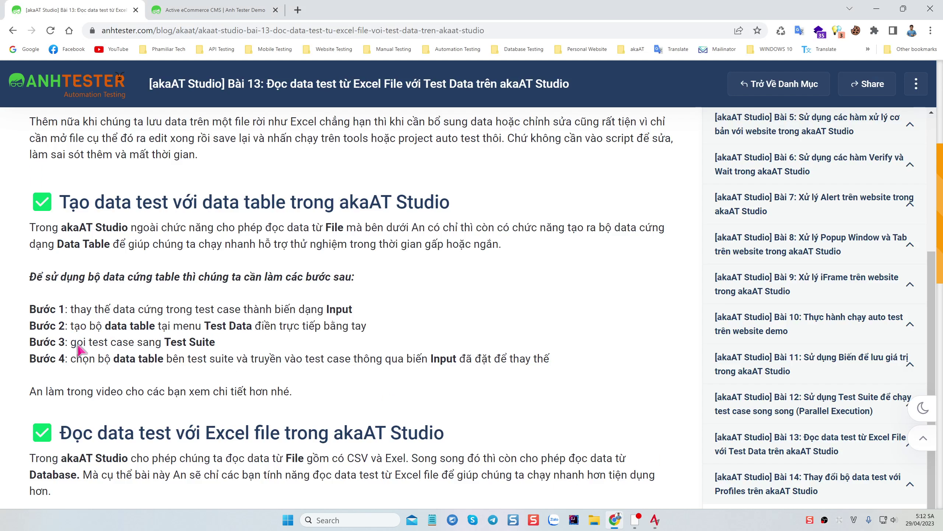
{"action": "left_click_drag", "start_coordinate": [78, 347], "coordinate": [230, 352]}
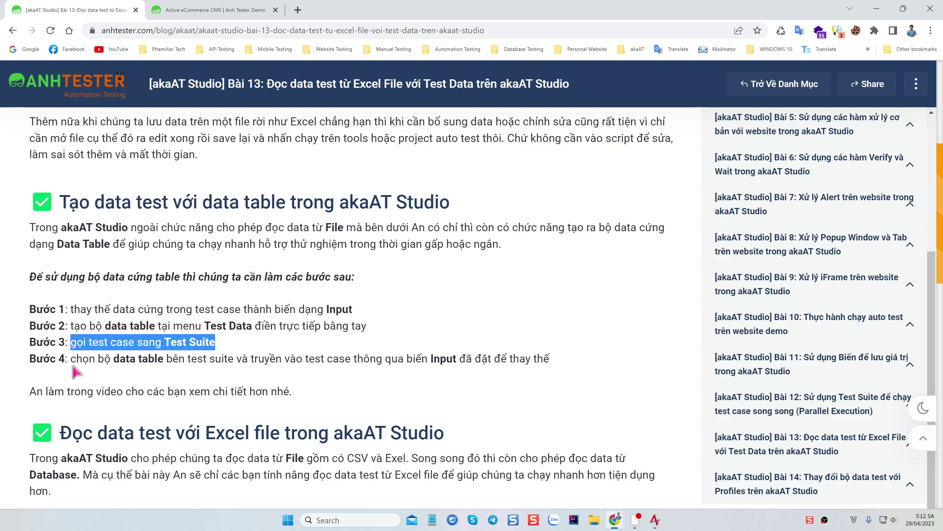
{"action": "left_click_drag", "start_coordinate": [72, 359], "coordinate": [232, 361]}
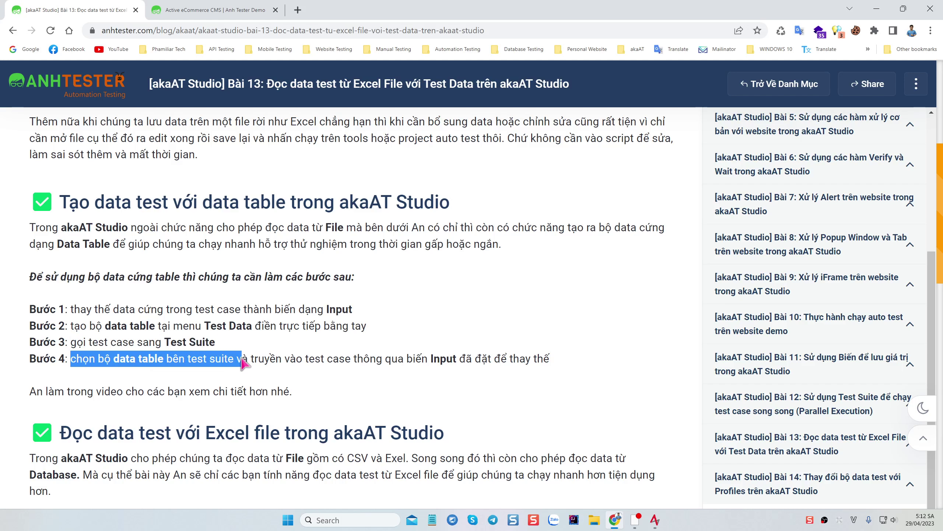
{"action": "left_click", "coordinate": [110, 362]}
{"action": "left_click_drag", "start_coordinate": [114, 360], "coordinate": [481, 365]}
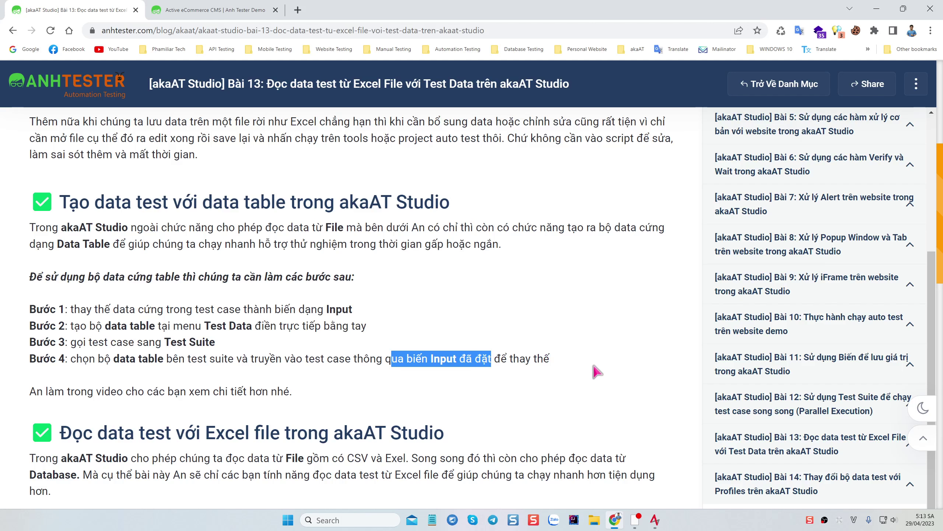
{"action": "left_click", "coordinate": [655, 519]}
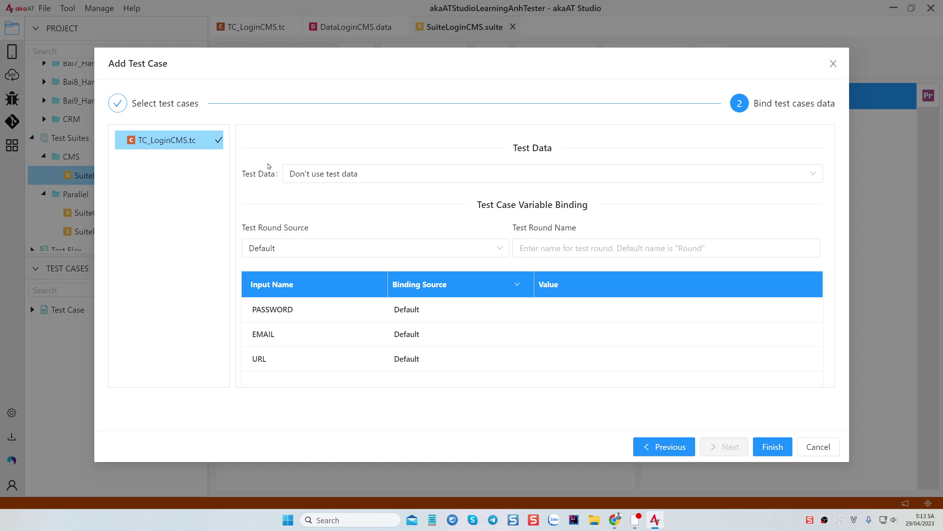
Choose DataLoginCMS.data from the LoginCMS folder as TC_LoginCMS.tc's test data and review its rows
{"action": "left_click", "coordinate": [392, 173]}
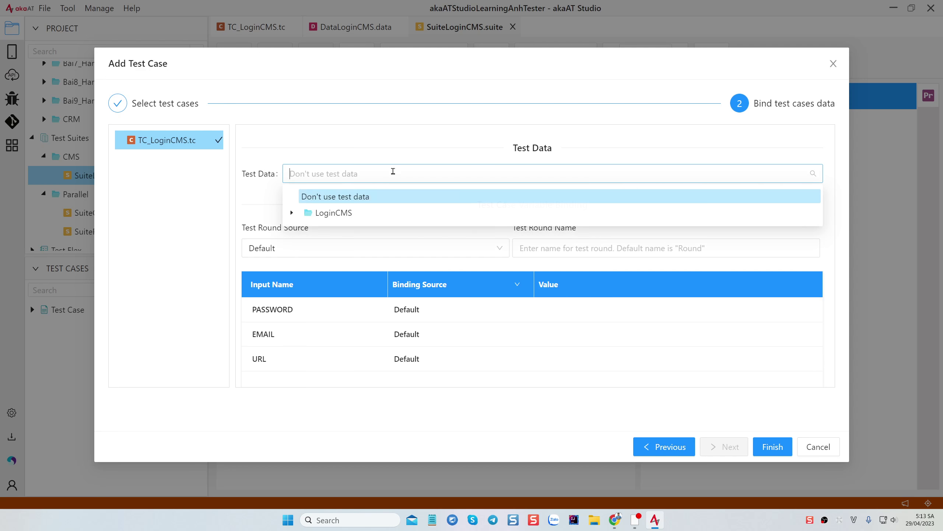
{"action": "left_click", "coordinate": [292, 212]}
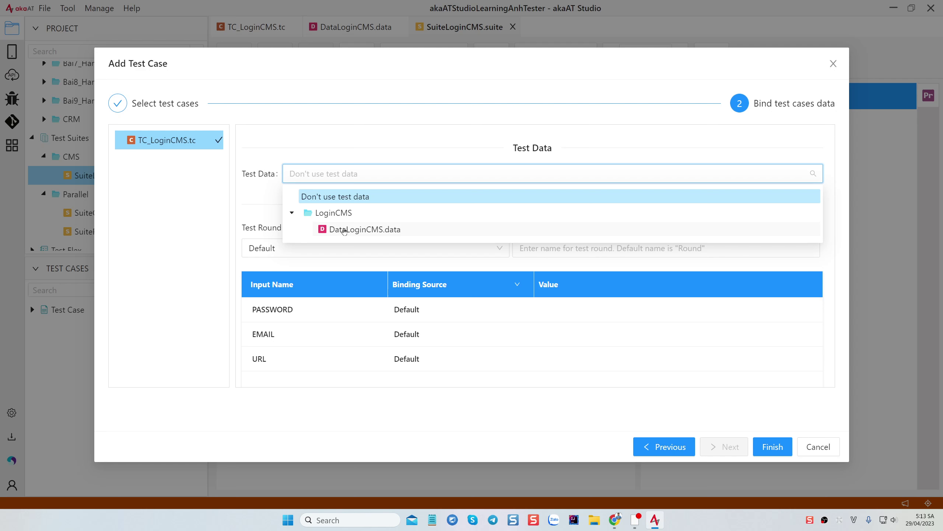
{"action": "left_click", "coordinate": [362, 229]}
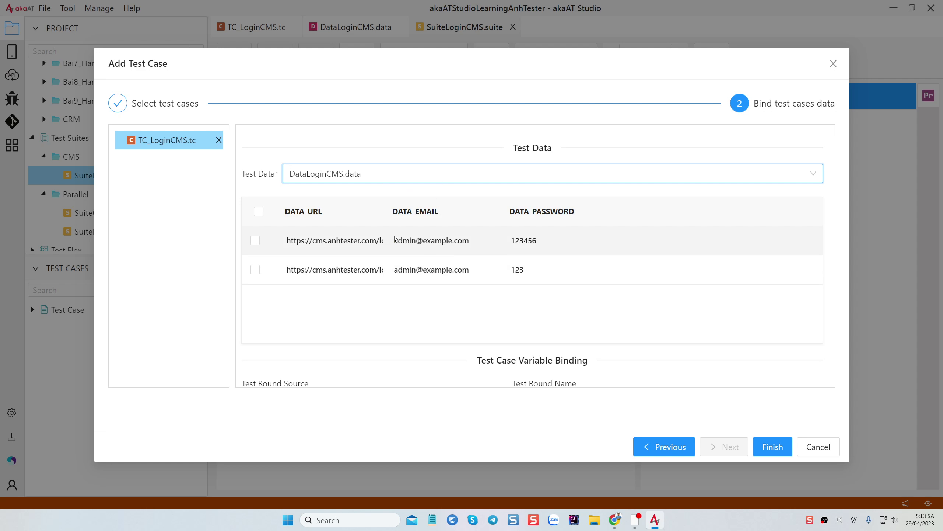
{"action": "left_click_drag", "start_coordinate": [385, 211], "coordinate": [425, 214]}
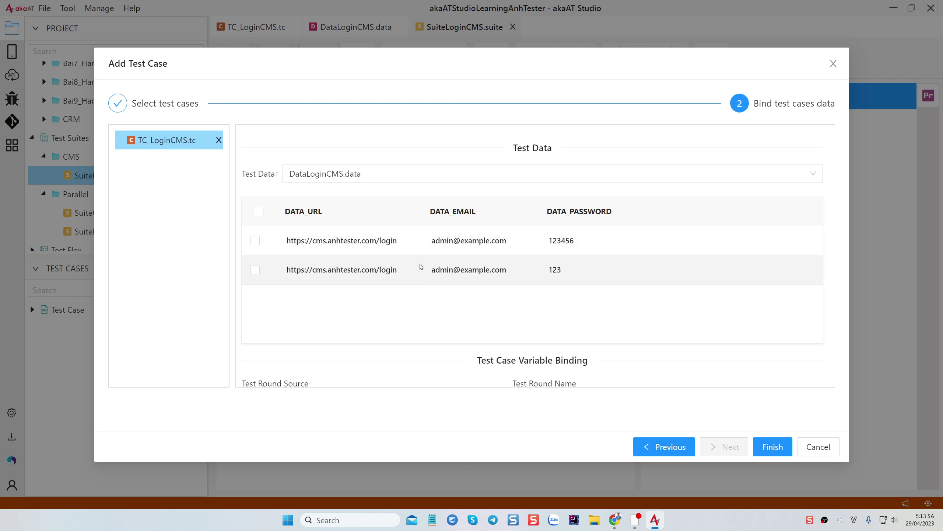
{"action": "scroll", "coordinate": [446, 270], "scroll_direction": "down", "scroll_amount": 1}
{"action": "scroll", "coordinate": [446, 271], "scroll_direction": "down", "scroll_amount": 3}
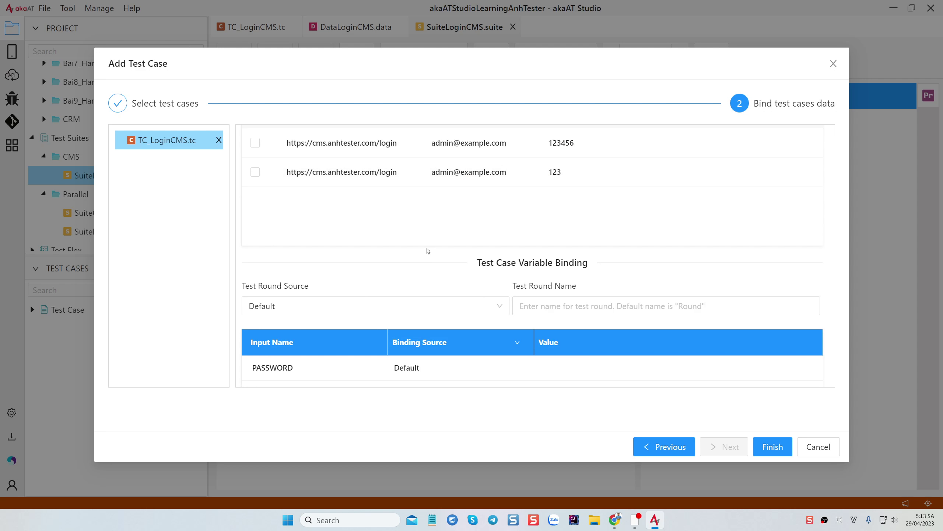
{"action": "scroll", "coordinate": [428, 252], "scroll_direction": "up", "scroll_amount": 3}
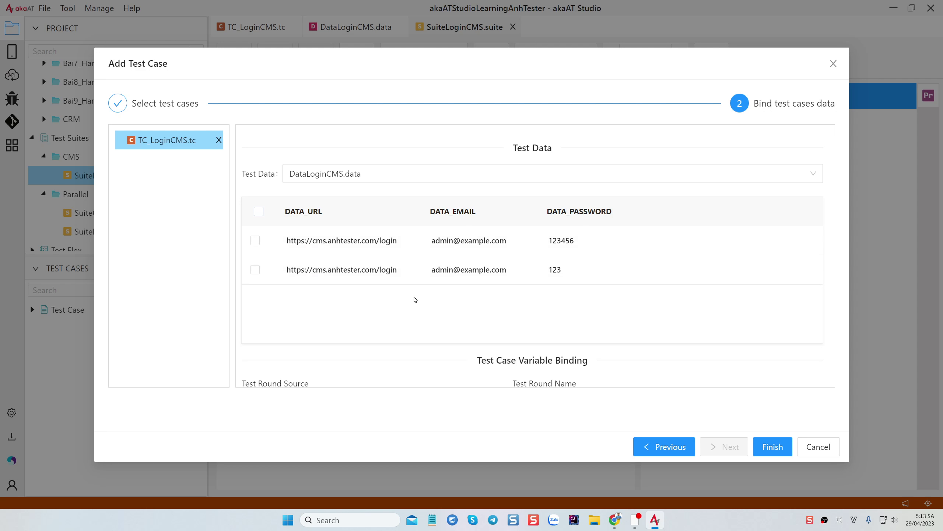
{"action": "left_click", "coordinate": [259, 212]}
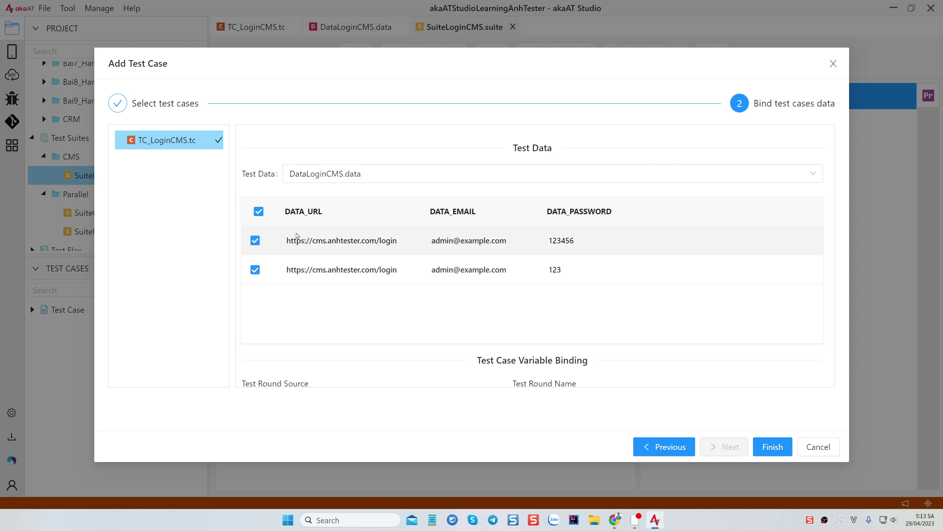
{"action": "left_click", "coordinate": [259, 212]}
{"action": "scroll", "coordinate": [467, 285], "scroll_direction": "down", "scroll_amount": 3}
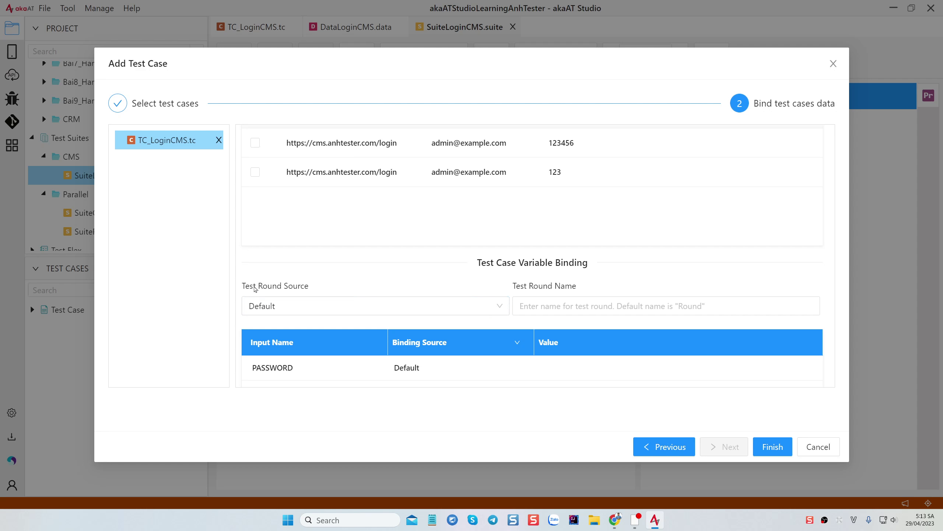
Set Test Round Source to From Data Column with Test Round Name DATA_PASSWORD
{"action": "left_click", "coordinate": [344, 314]}
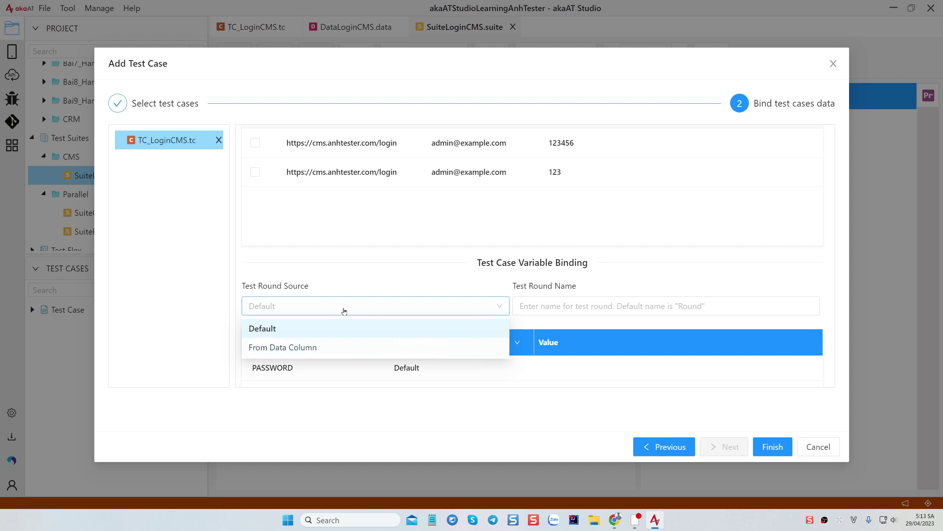
{"action": "left_click", "coordinate": [279, 350]}
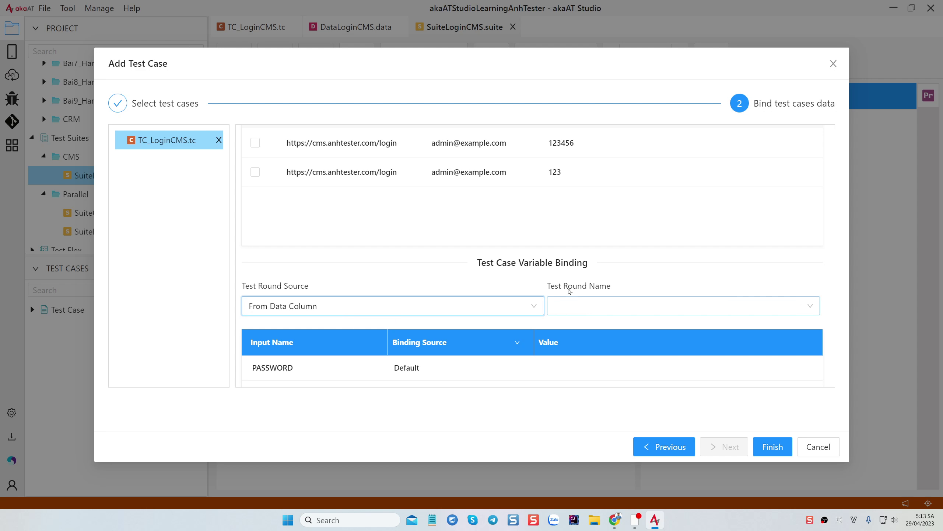
{"action": "left_click", "coordinate": [598, 310]}
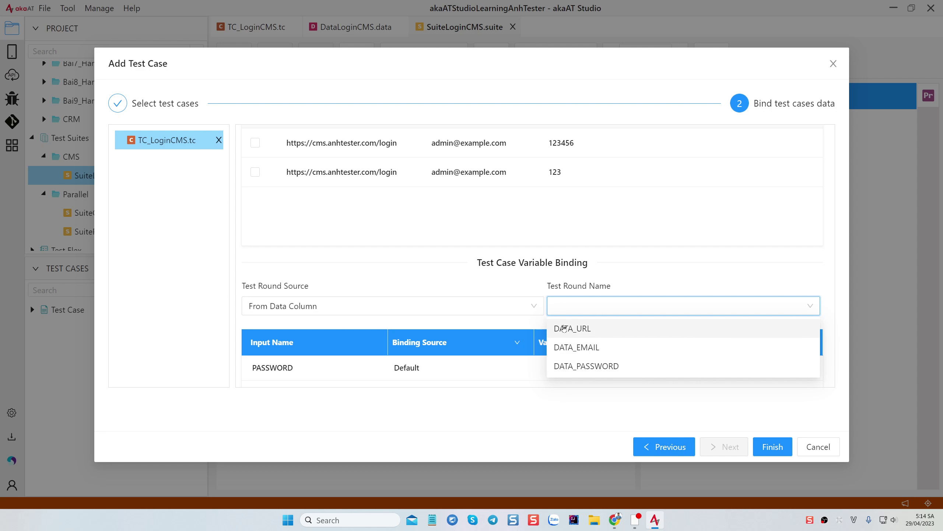
{"action": "left_click", "coordinate": [599, 367]}
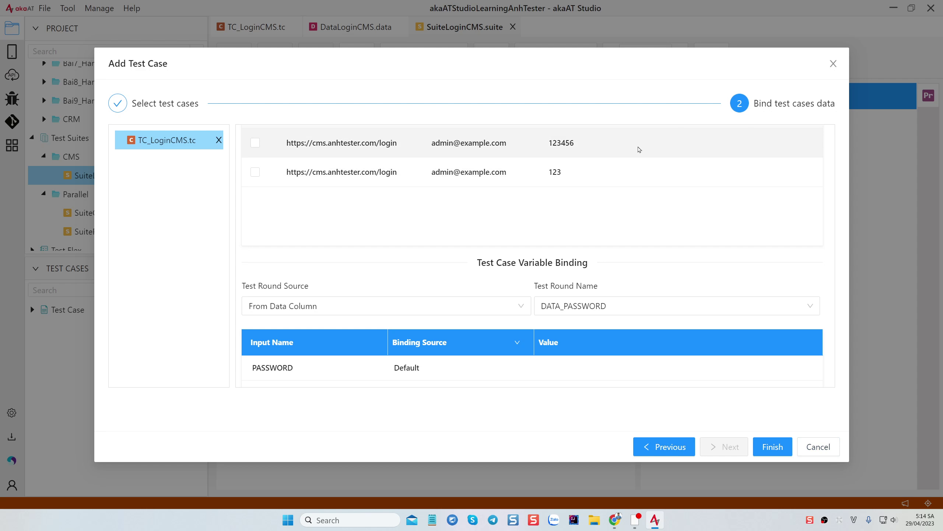
{"action": "scroll", "coordinate": [643, 184], "scroll_direction": "up", "scroll_amount": 3}
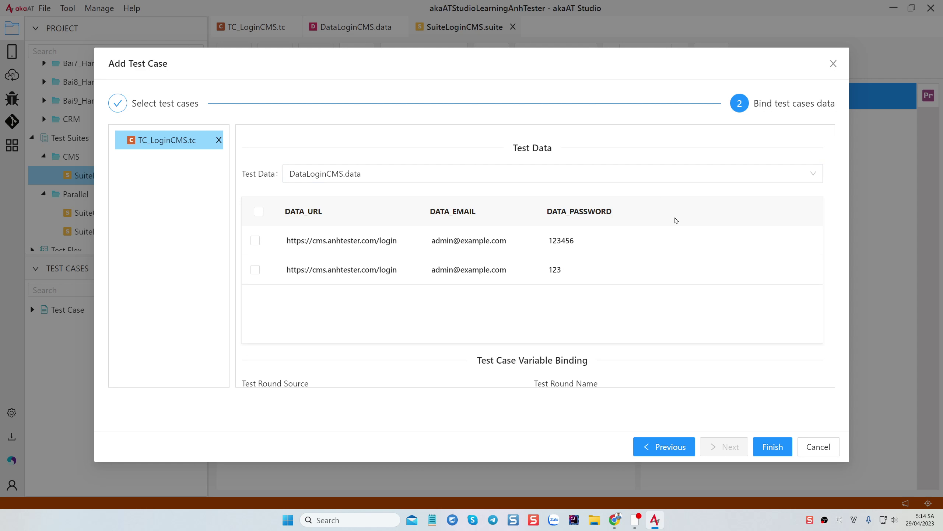
{"action": "scroll", "coordinate": [613, 265], "scroll_direction": "down", "scroll_amount": 3}
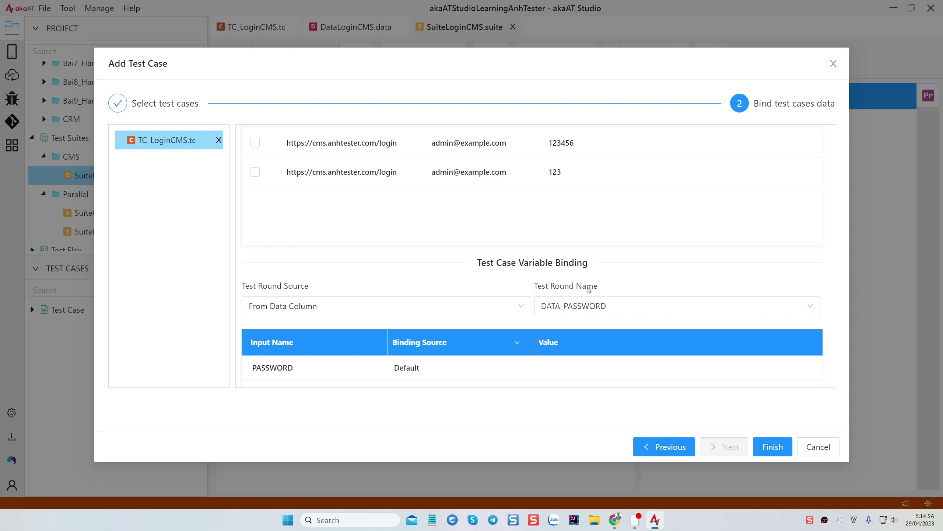
{"action": "scroll", "coordinate": [598, 282], "scroll_direction": "down", "scroll_amount": 3}
{"action": "left_click", "coordinate": [615, 213]}
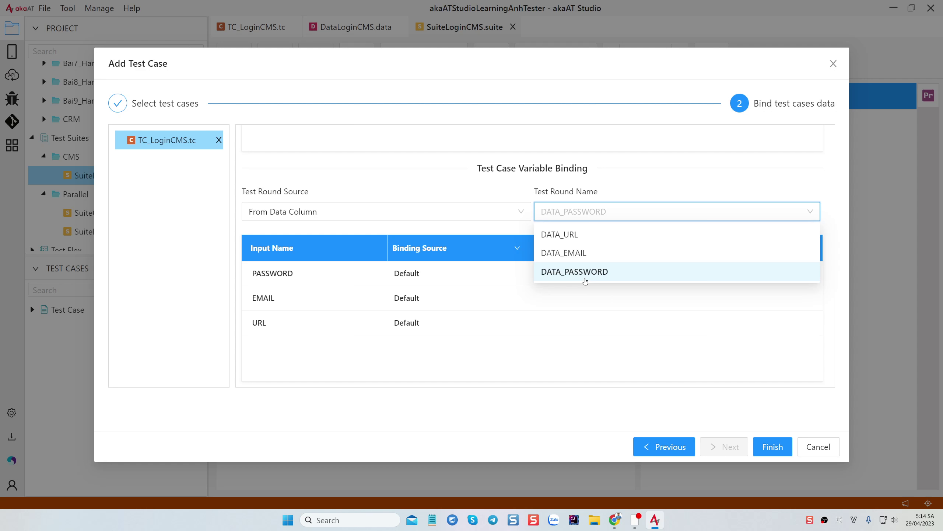
{"action": "left_click", "coordinate": [604, 212]}
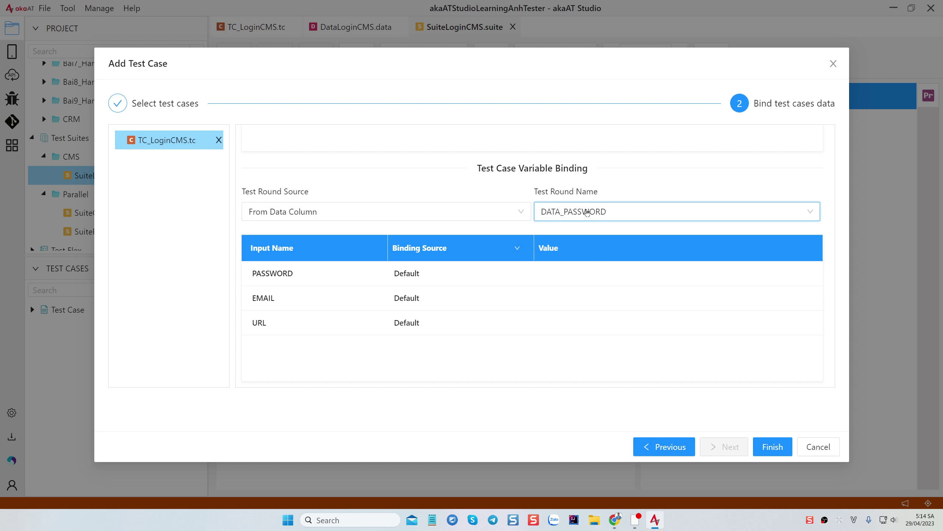
{"action": "left_click", "coordinate": [626, 211]}
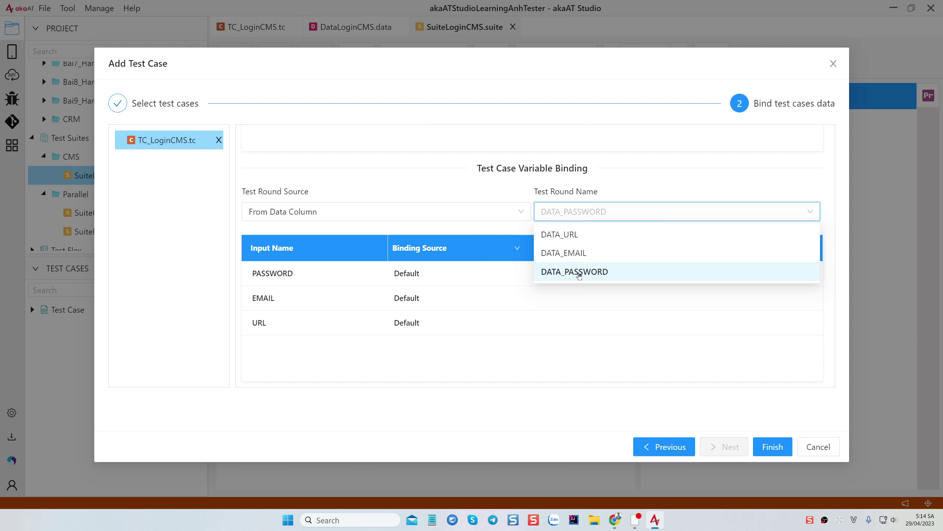
{"action": "left_click", "coordinate": [616, 265]}
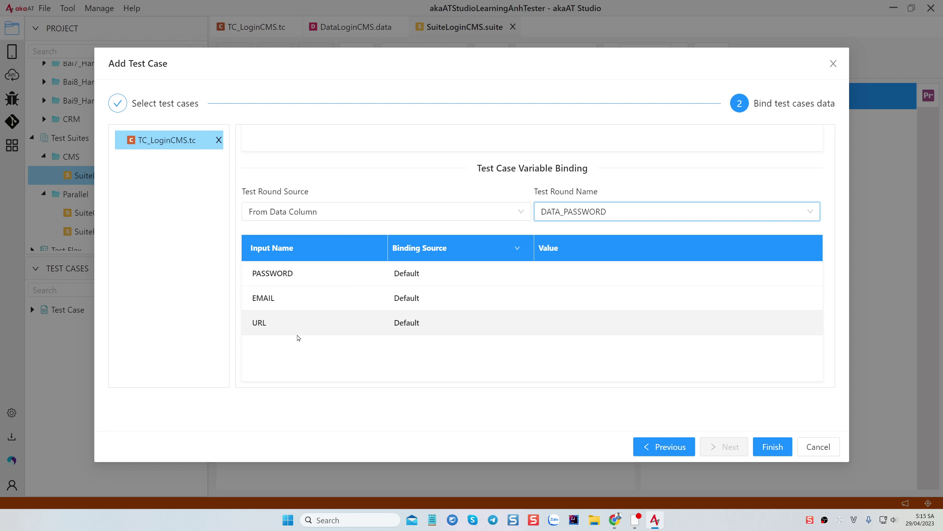
Bind the PASSWORD input From Data Column to DATA_PASSWORD
{"action": "left_click", "coordinate": [468, 272]}
{"action": "left_click", "coordinate": [520, 273]}
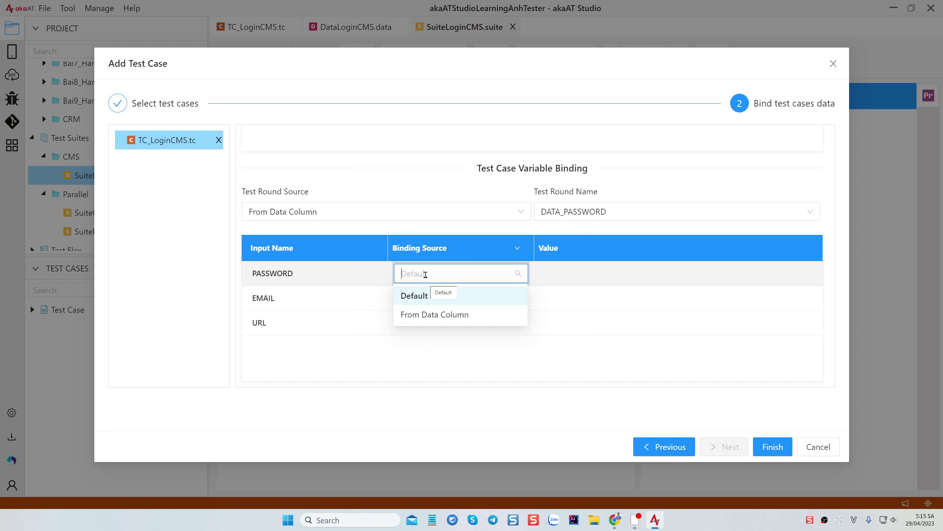
{"action": "left_click", "coordinate": [278, 276]}
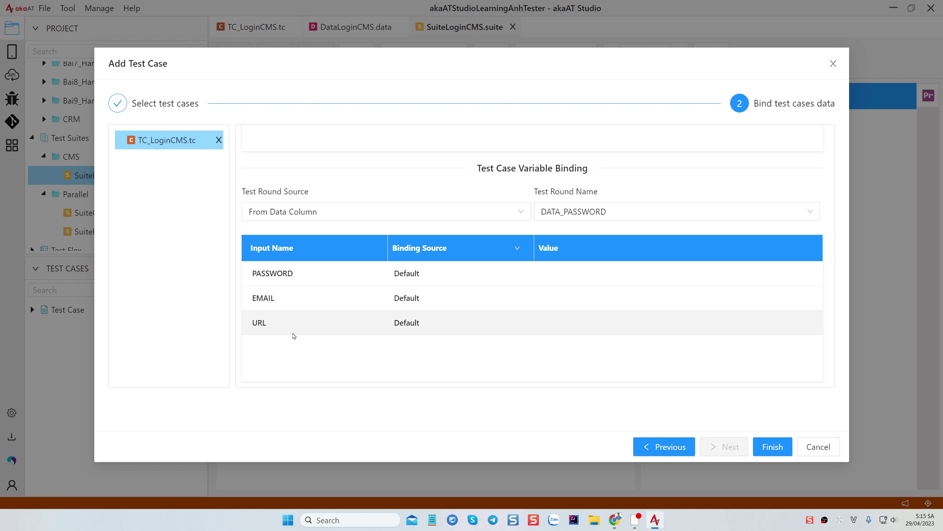
{"action": "left_click", "coordinate": [514, 275]}
{"action": "left_click", "coordinate": [514, 275]}
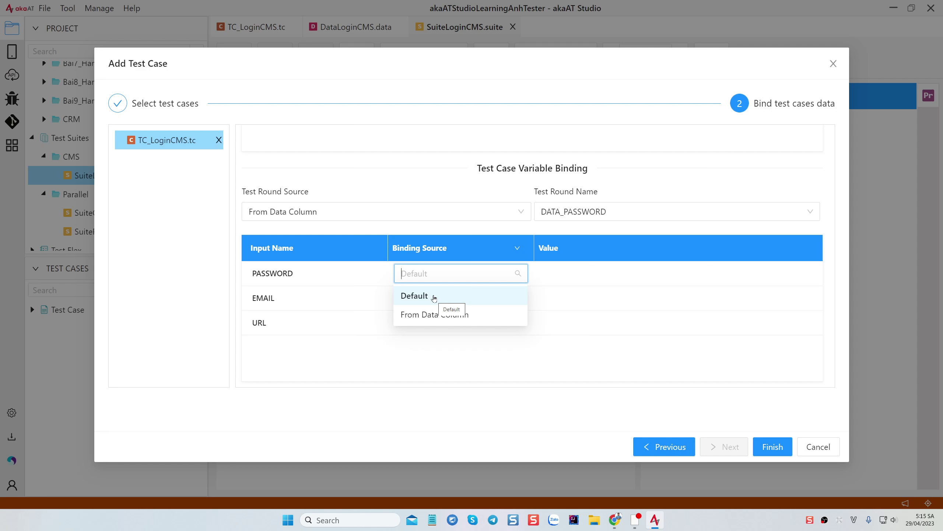
{"action": "left_click", "coordinate": [412, 295]}
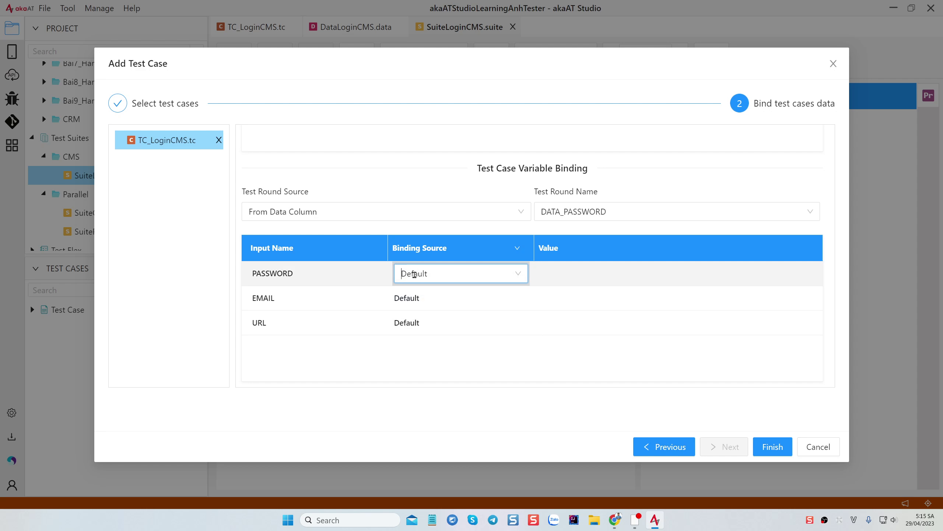
{"action": "left_click", "coordinate": [520, 277]}
{"action": "left_click", "coordinate": [432, 316]}
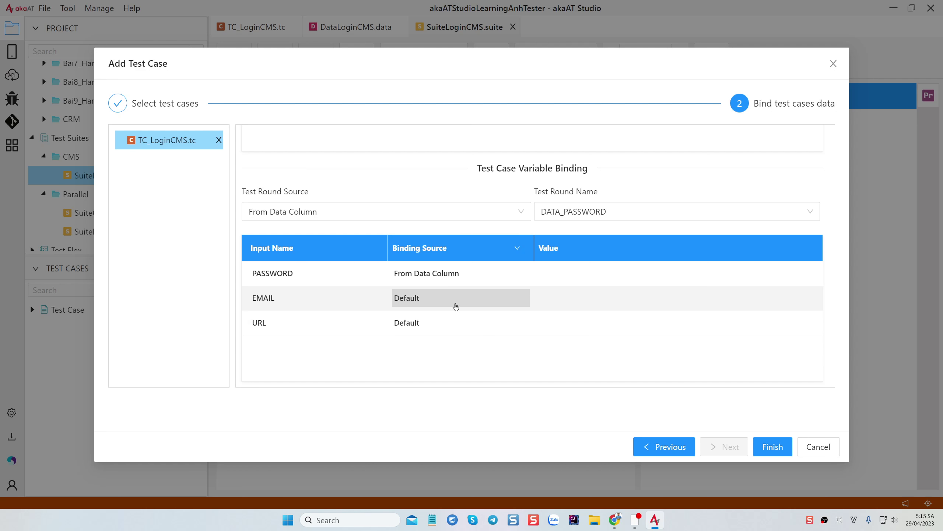
{"action": "left_click", "coordinate": [572, 274]}
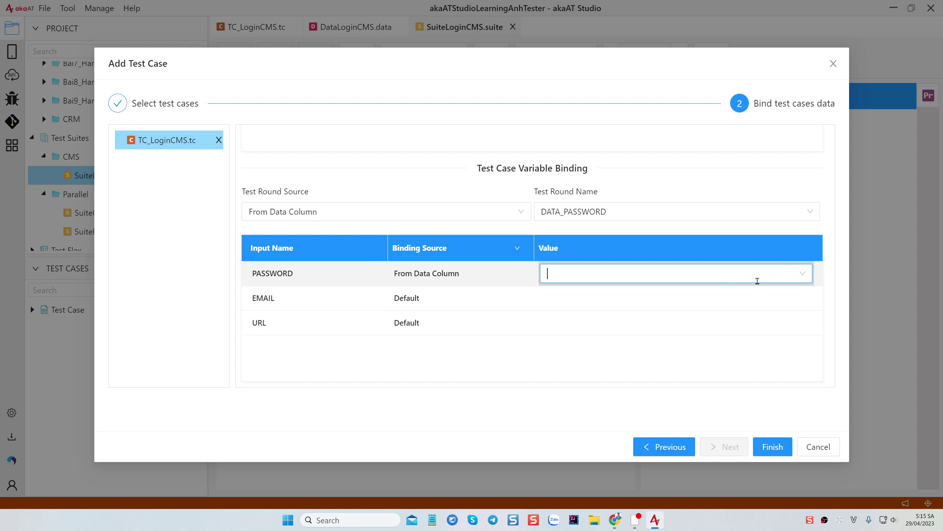
{"action": "left_click", "coordinate": [803, 272]}
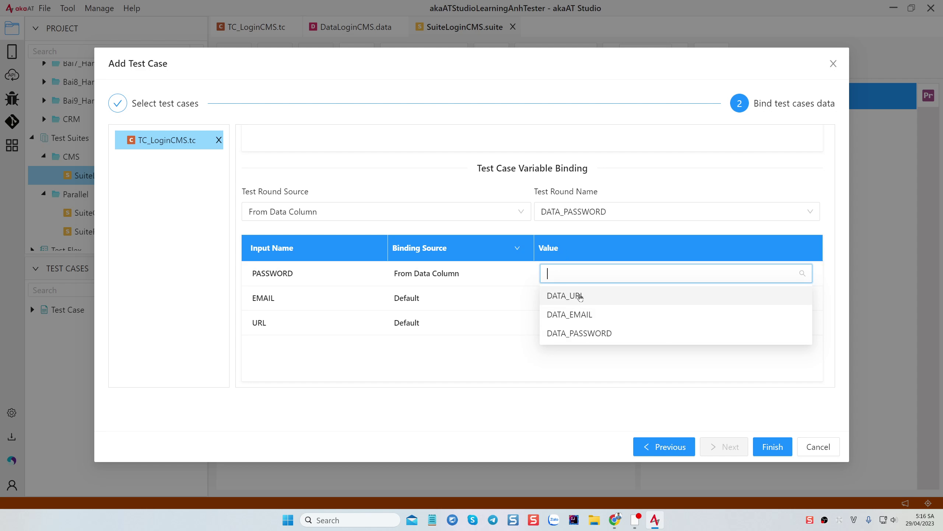
{"action": "left_click", "coordinate": [585, 333]}
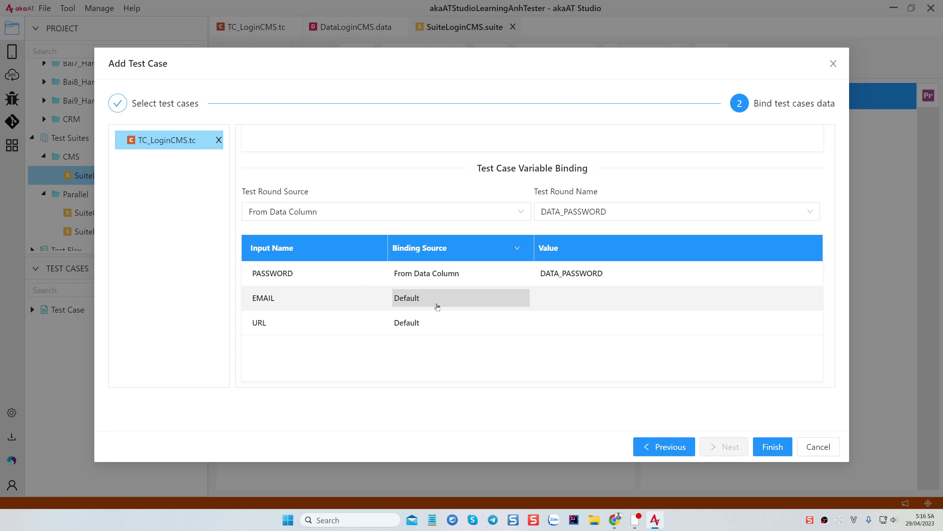
Bind the EMAIL input From Data Column to DATA_EMAIL
{"action": "left_click", "coordinate": [462, 301]}
{"action": "left_click", "coordinate": [517, 296]}
{"action": "left_click", "coordinate": [463, 337]}
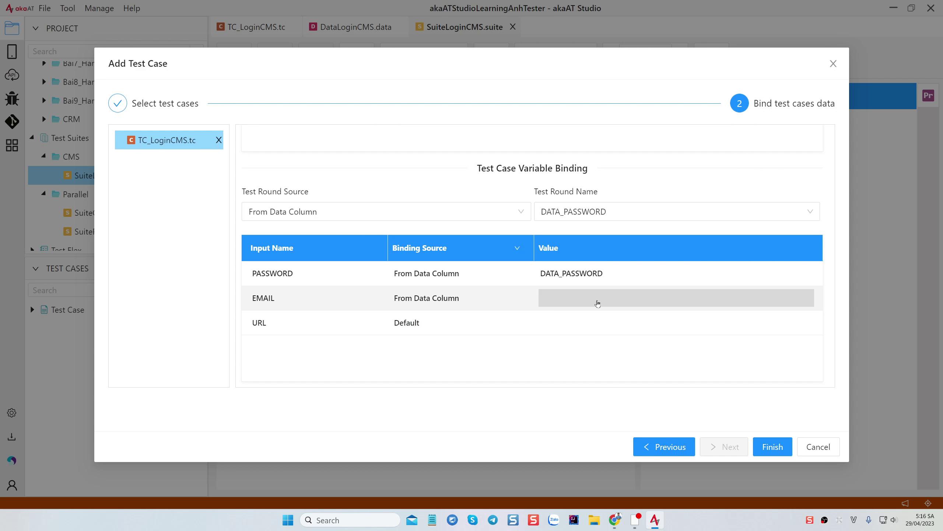
{"action": "left_click", "coordinate": [598, 303]}
{"action": "left_click", "coordinate": [803, 298]}
{"action": "left_click", "coordinate": [556, 337]}
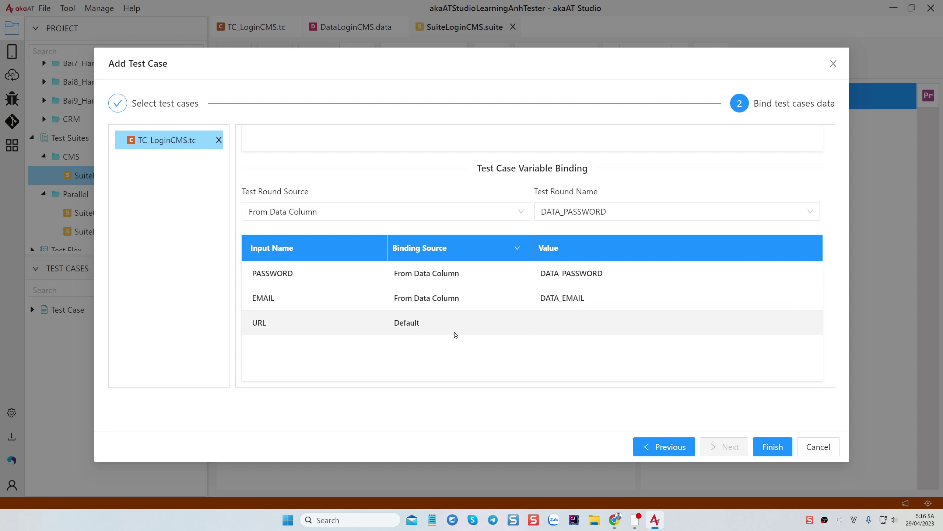
Bind URL to DATA_URL and try finishing, which reports incomplete binding
{"action": "left_click", "coordinate": [456, 322]}
{"action": "left_click", "coordinate": [510, 322]}
{"action": "left_click", "coordinate": [459, 363]}
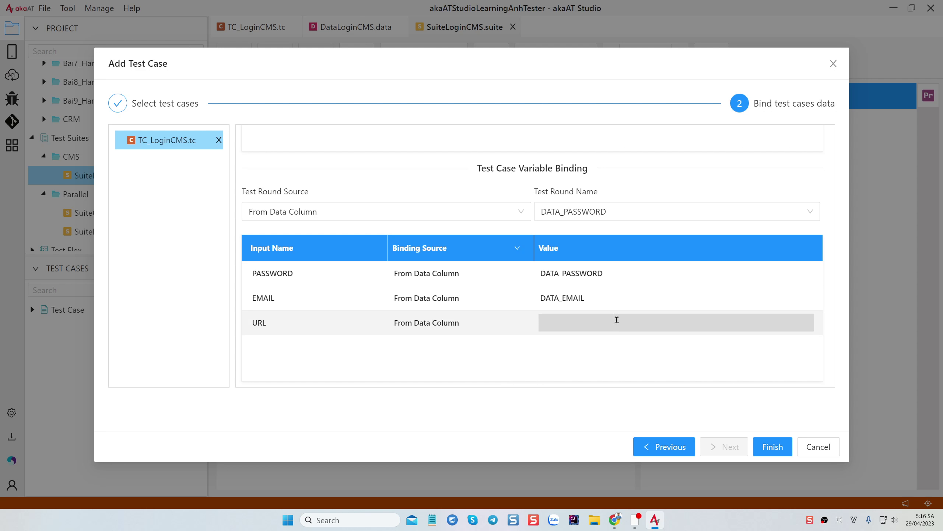
{"action": "left_click", "coordinate": [615, 321]}
{"action": "left_click", "coordinate": [802, 323]}
{"action": "left_click", "coordinate": [556, 344]}
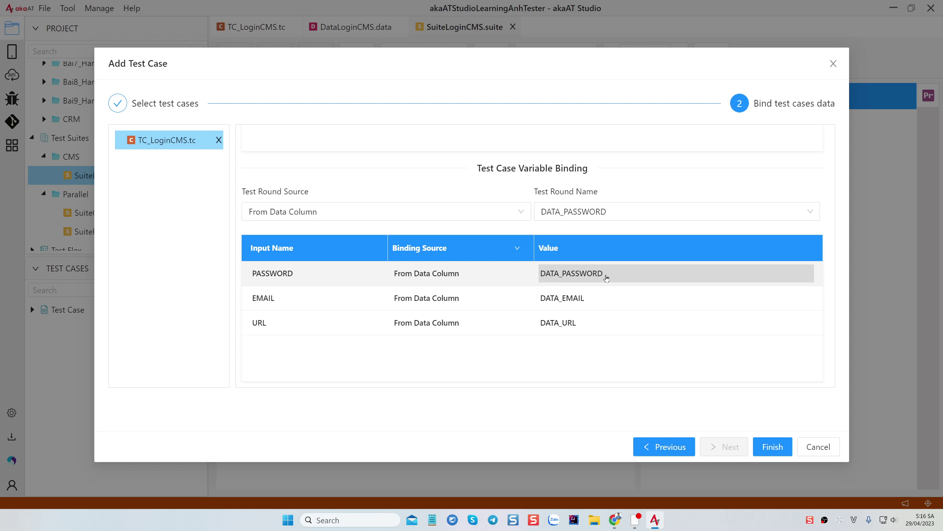
{"action": "left_click", "coordinate": [775, 451]}
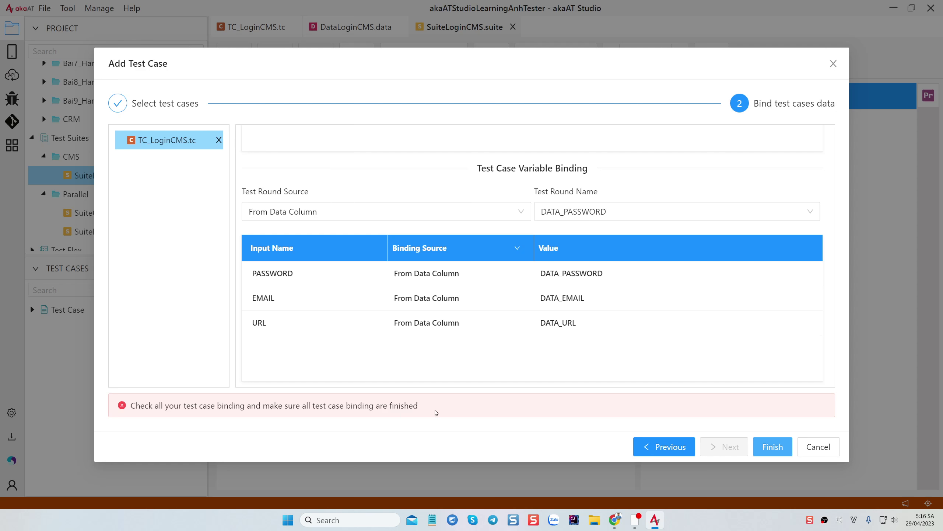
Tick all login data rows as test rounds and finish adding TC_LoginCMS to SuiteLoginCMS
{"action": "scroll", "coordinate": [421, 264], "scroll_direction": "up", "scroll_amount": 5}
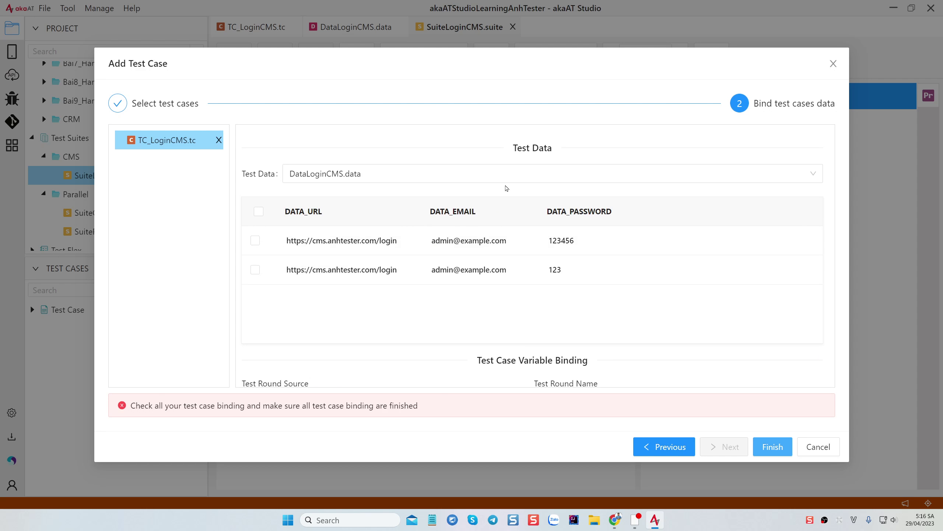
{"action": "scroll", "coordinate": [453, 194], "scroll_direction": "down", "scroll_amount": 5}
{"action": "scroll", "coordinate": [488, 241], "scroll_direction": "up", "scroll_amount": 5}
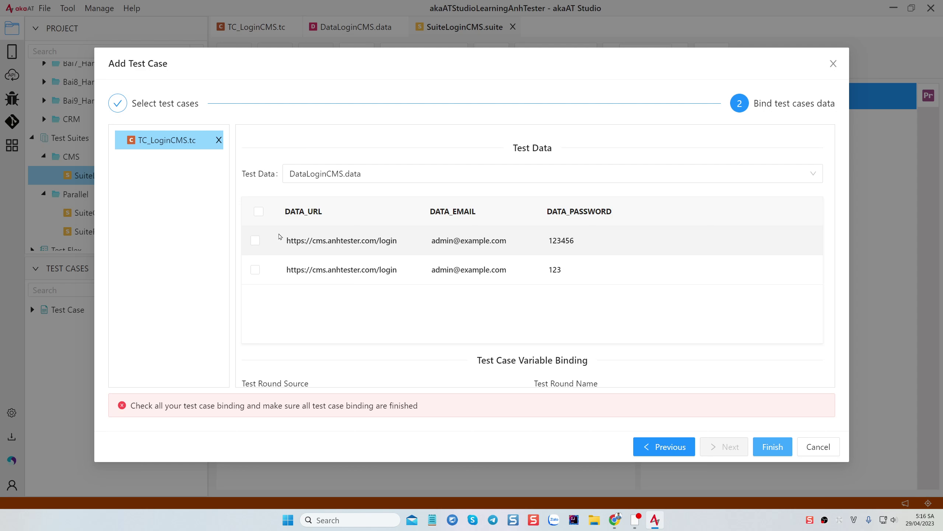
{"action": "left_click", "coordinate": [258, 211]}
{"action": "scroll", "coordinate": [560, 251], "scroll_direction": "down", "scroll_amount": 5}
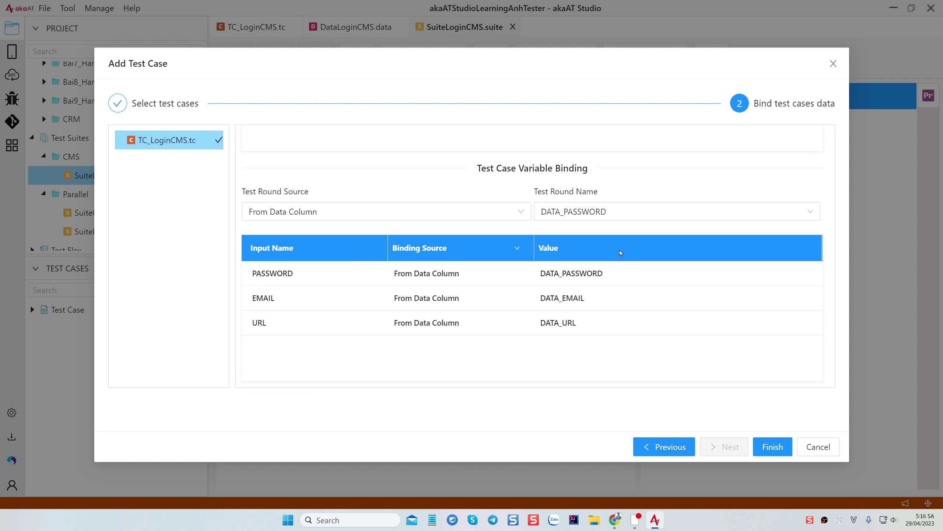
{"action": "left_click", "coordinate": [773, 446]}
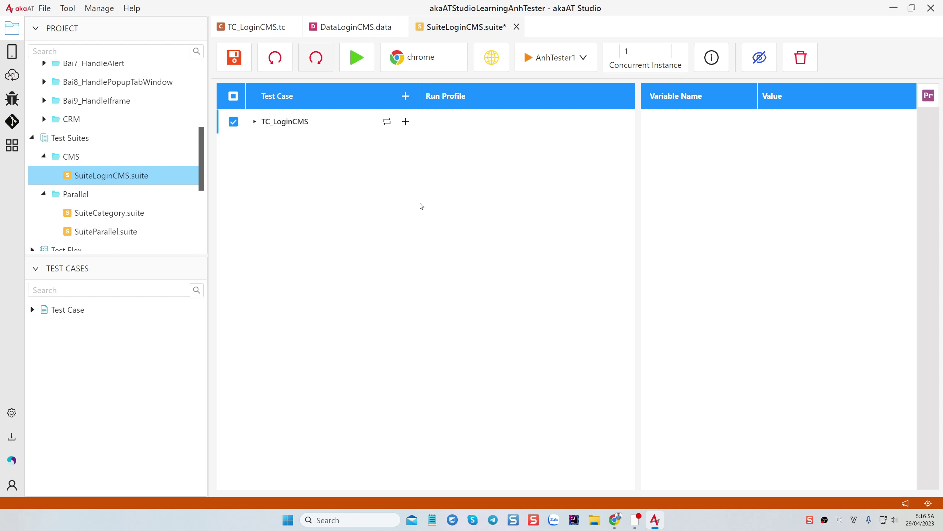
Save and run SuiteLoginCMS, giving a FAIL report: round 123456 passes, 123 fails
{"action": "left_click", "coordinate": [254, 122]}
{"action": "key", "text": "ctrl+s"}
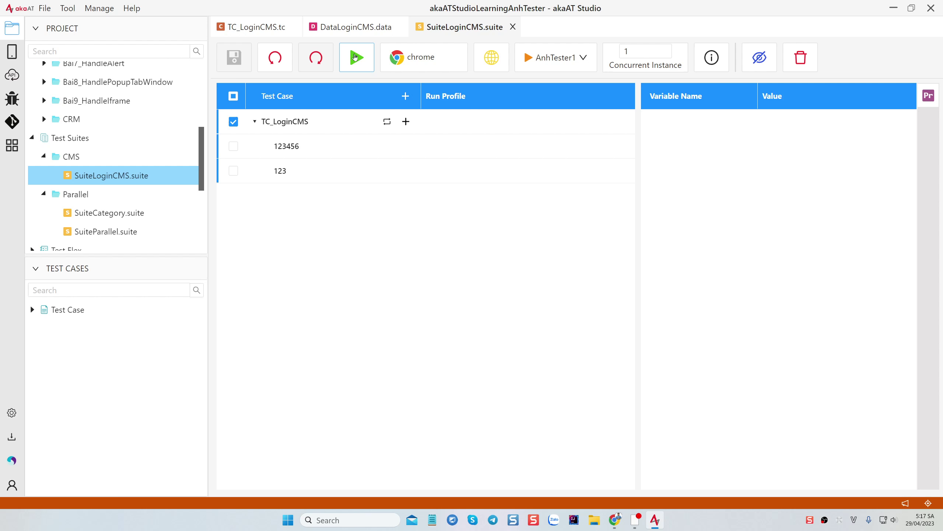
{"action": "left_click", "coordinate": [357, 57]}
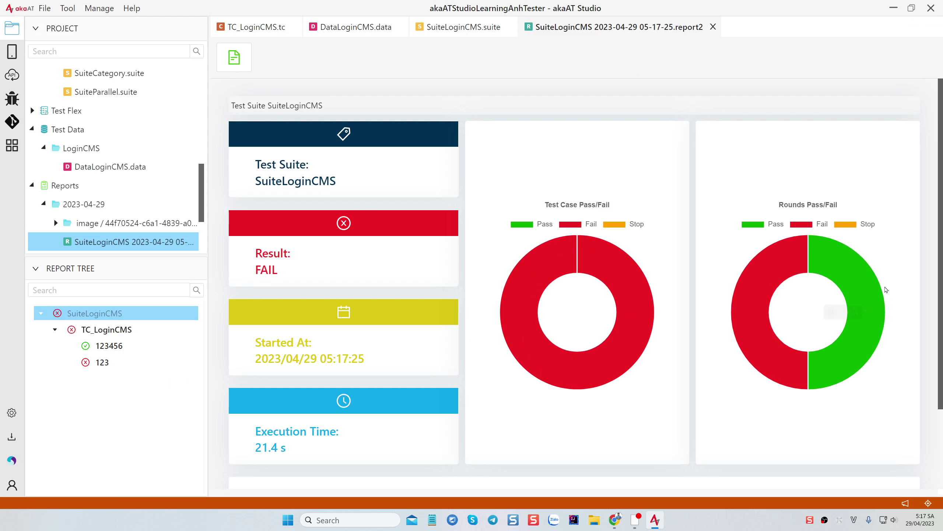
Check the report charts, then go back to SuiteLoginCMS to see round 123456 passed and 123 failed
{"action": "mouse_move", "coordinate": [775, 268]}
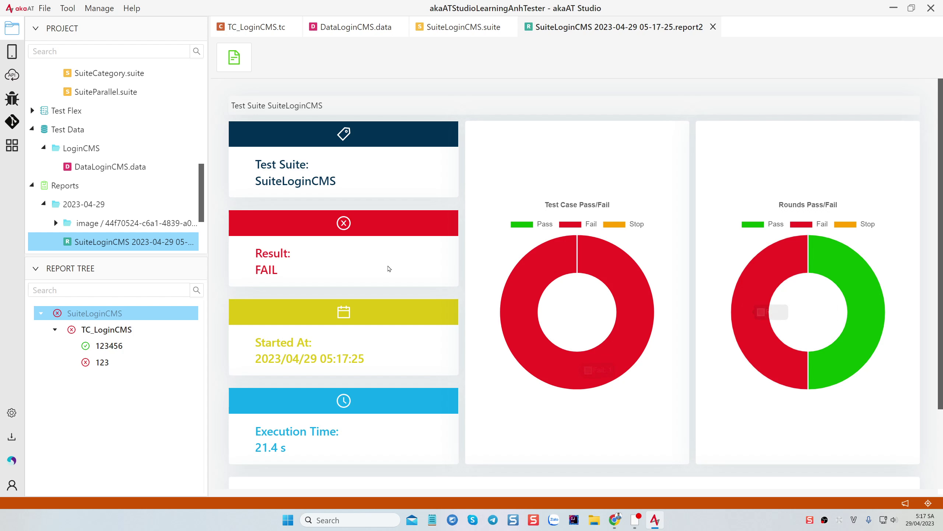
{"action": "left_click", "coordinate": [460, 27]}
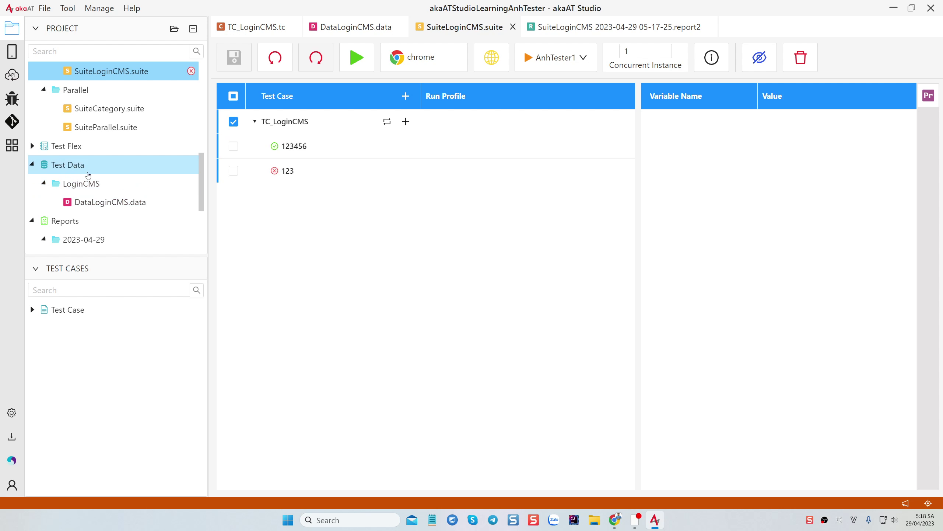
Open DataLoginCMS.data and add a new column named DATA_NAME
{"action": "double_click", "coordinate": [102, 204]}
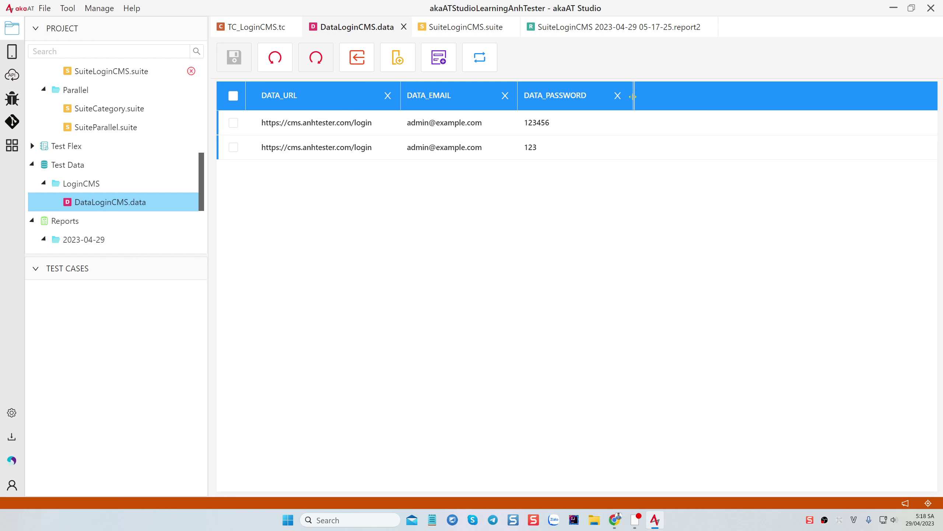
{"action": "left_click", "coordinate": [397, 60]}
{"action": "double_click", "coordinate": [688, 96]}
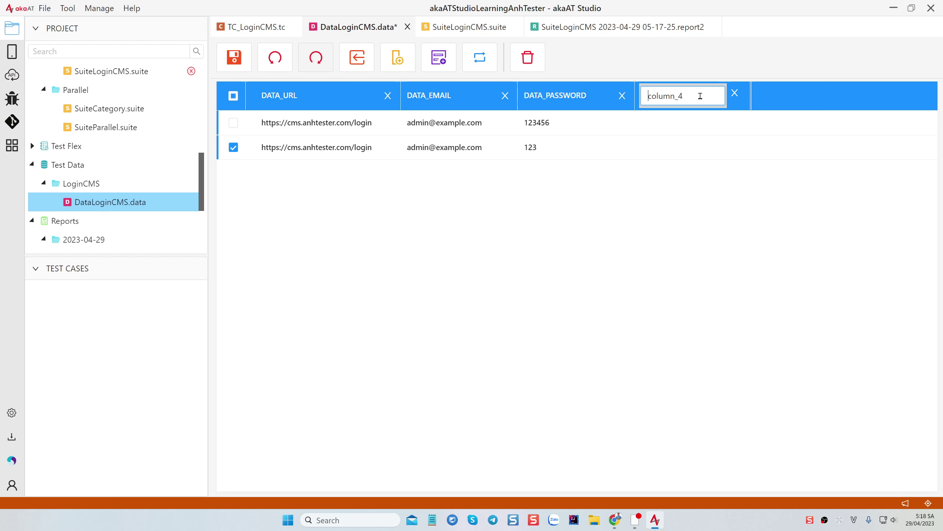
{"action": "type", "text": "DATA_NAME"}
{"action": "key", "text": "Return"}
Fill DATA_NAME with 'Login Success' and 'Login with data Fail', then save the file
{"action": "left_click", "coordinate": [657, 121]}
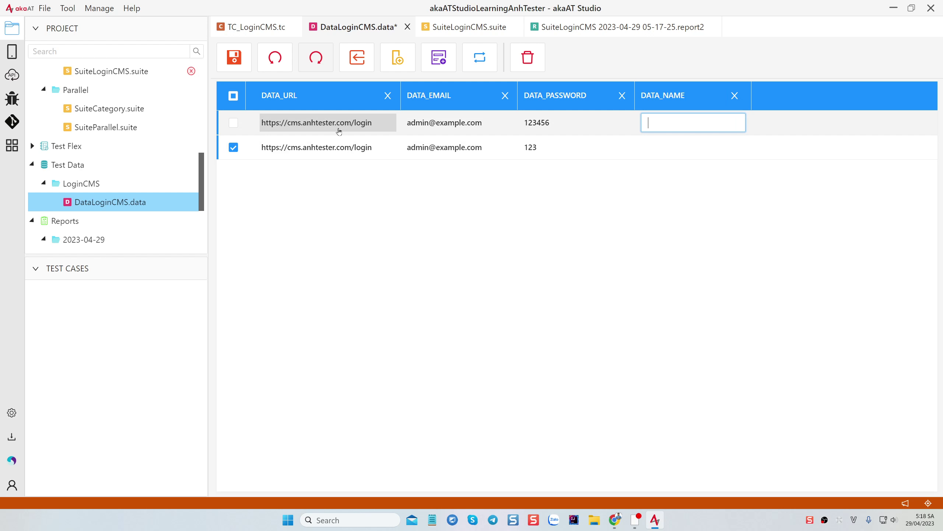
{"action": "left_click", "coordinate": [233, 147]}
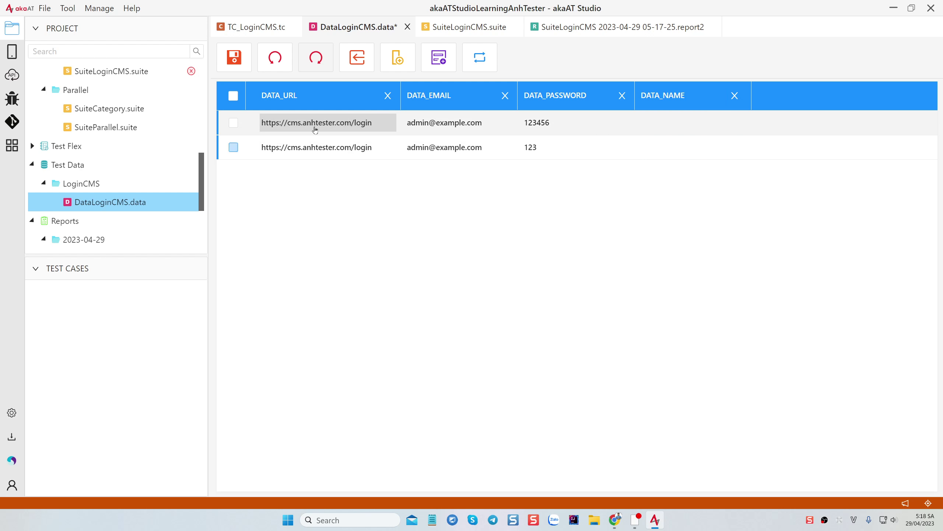
{"action": "left_click", "coordinate": [682, 126]}
{"action": "type", "text": "Success"}
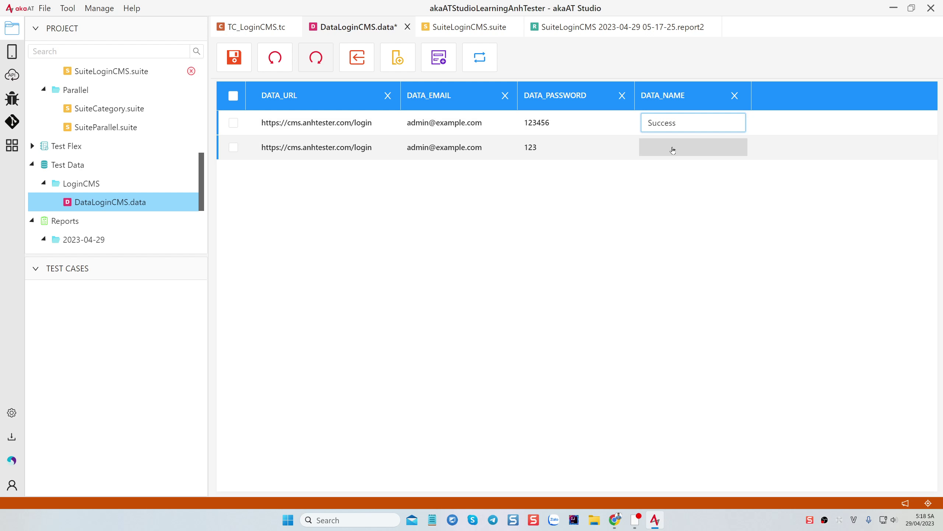
{"action": "left_click", "coordinate": [675, 148]}
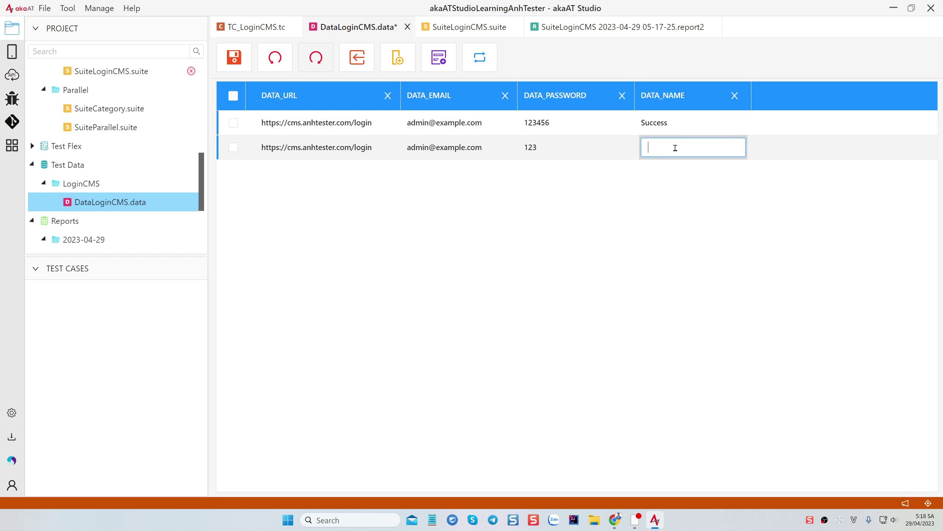
{"action": "type", "text": "Fau"}
{"action": "left_click", "coordinate": [648, 122]}
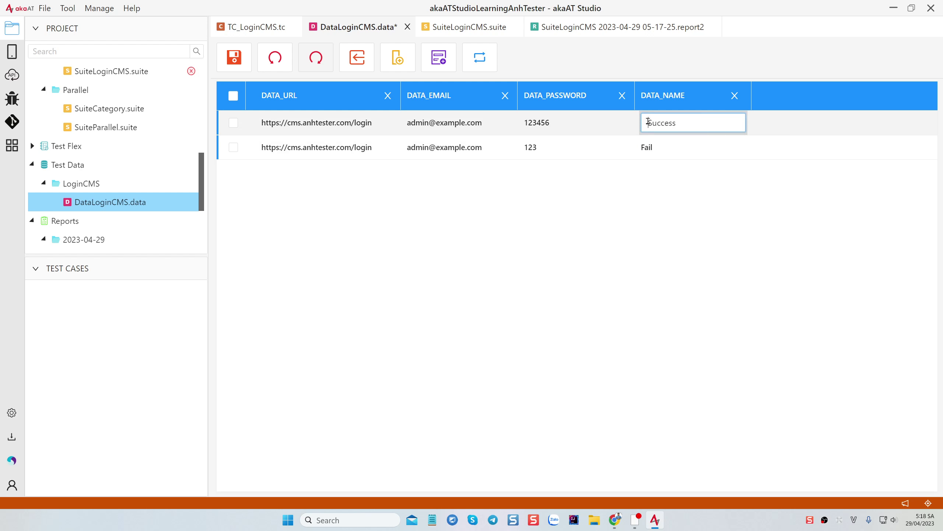
{"action": "type", "text": "Login"}
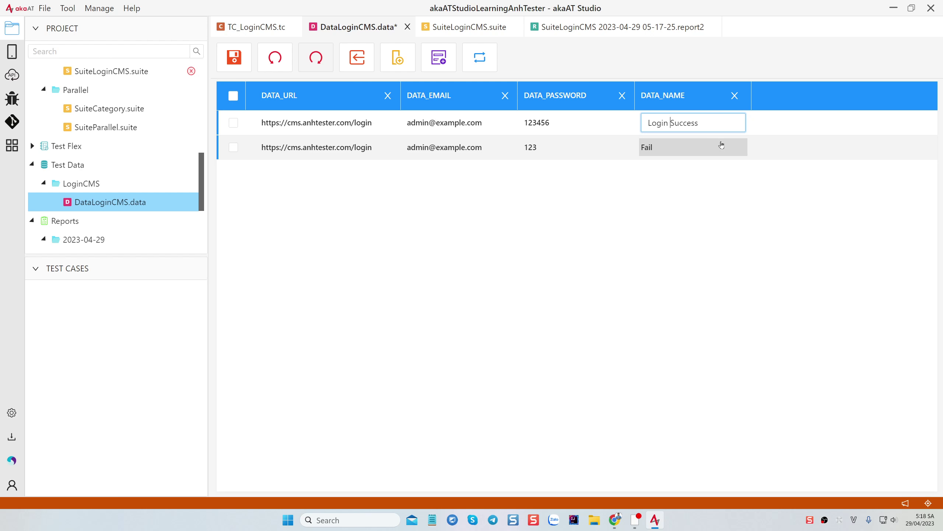
{"action": "left_click", "coordinate": [677, 153]}
{"action": "key", "text": "Home"}
{"action": "type", "text": "Login"}
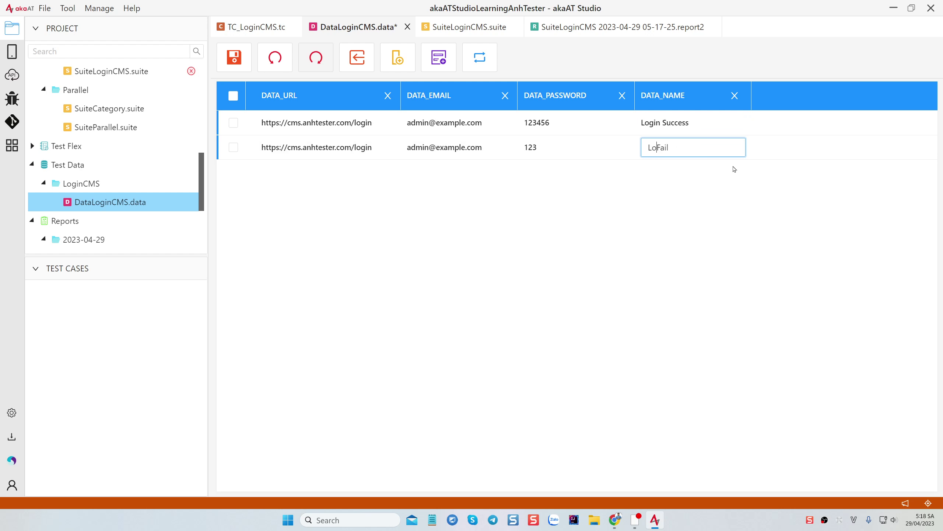
{"action": "left_click", "coordinate": [672, 190]}
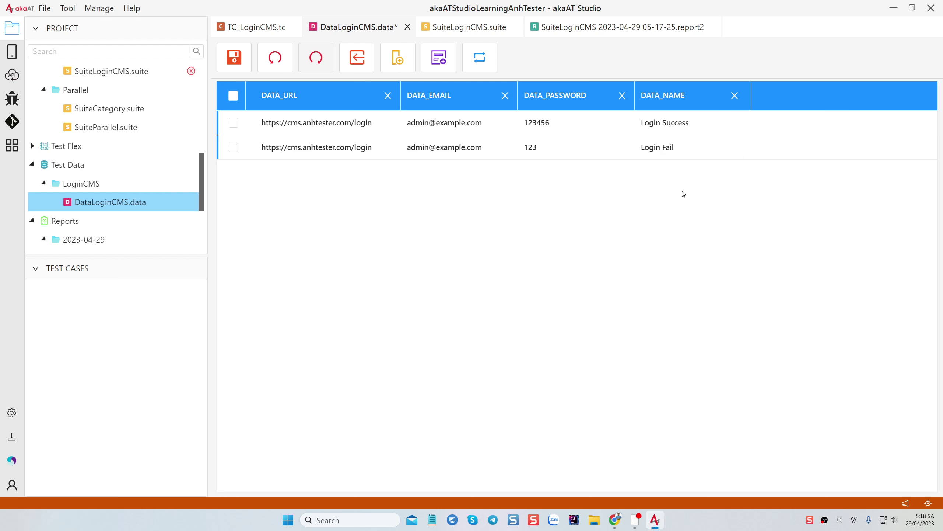
{"action": "left_click", "coordinate": [670, 148]}
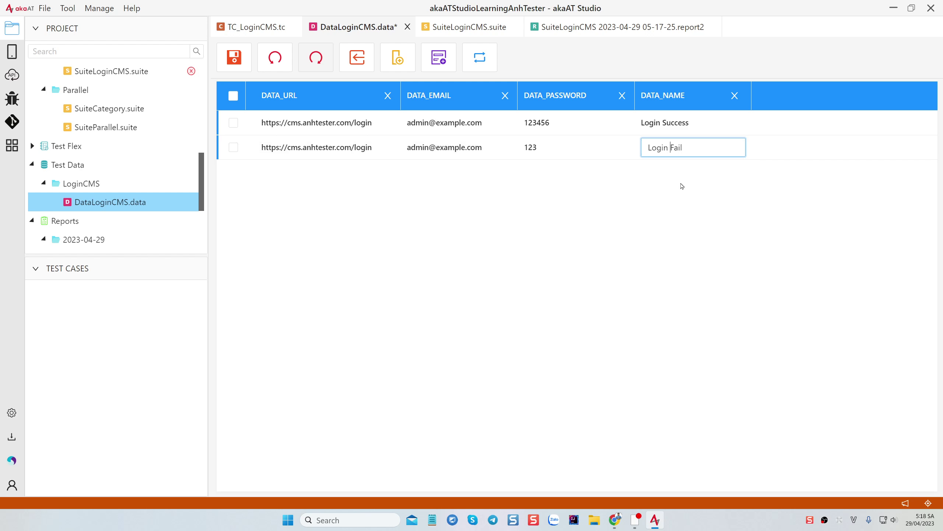
{"action": "type", "text": "with data"}
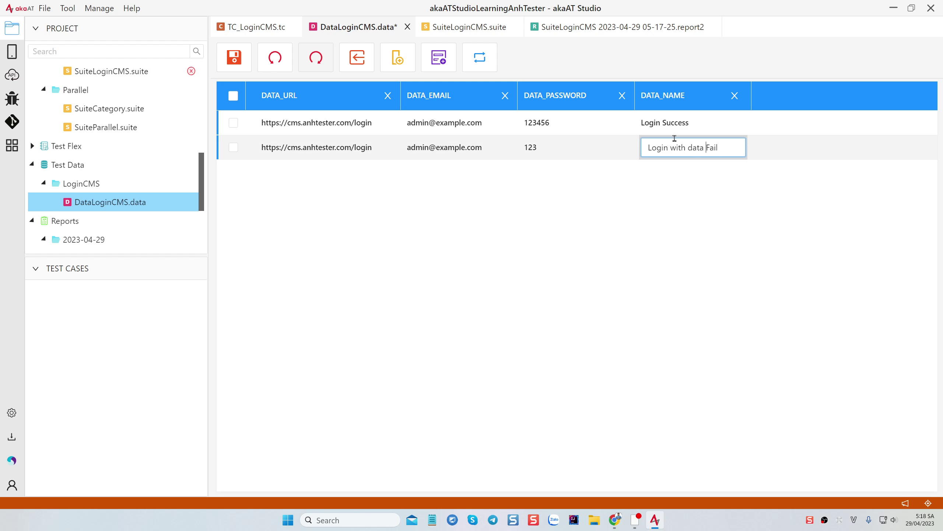
{"action": "left_click", "coordinate": [639, 235]}
{"action": "key", "text": "ctrl+s"}
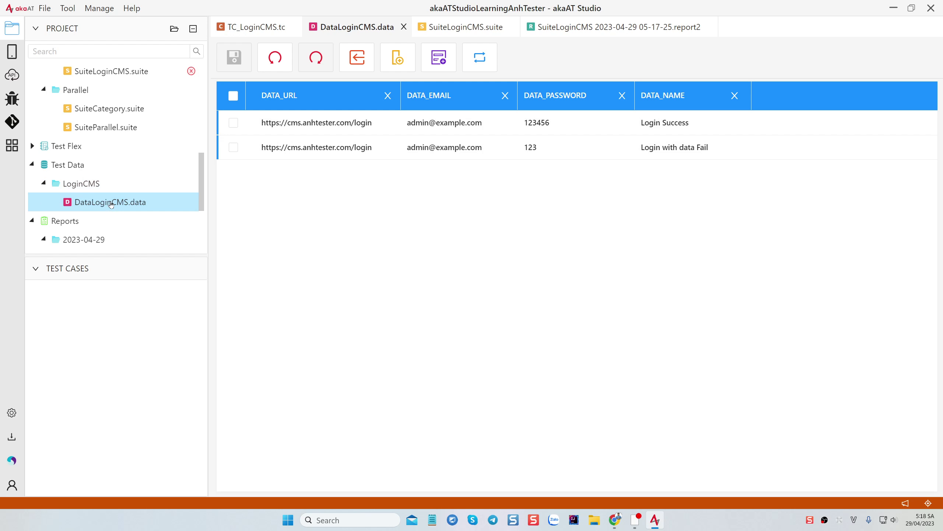
Back in SuiteLoginCMS, inspect the context options for TC_LoginCMS and its 123456 round
{"action": "left_click", "coordinate": [466, 23]}
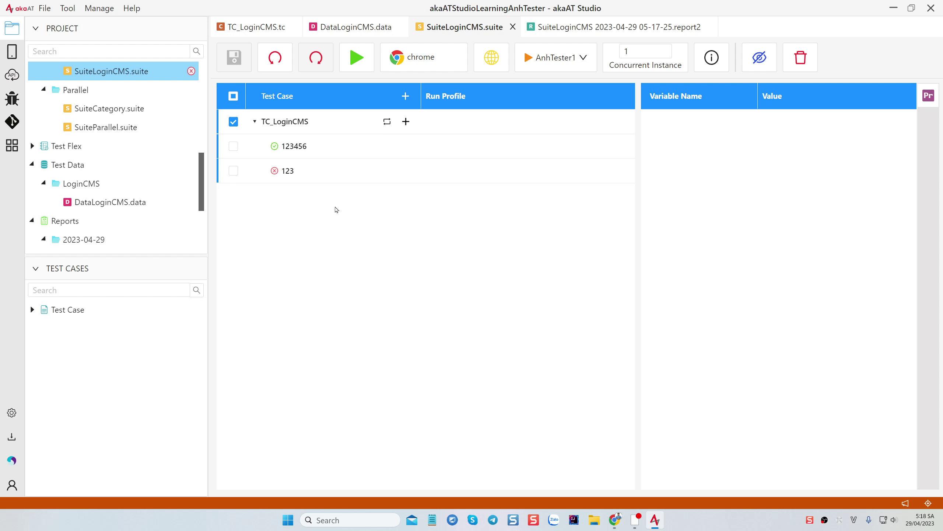
{"action": "right_click", "coordinate": [329, 125]}
{"action": "right_click", "coordinate": [253, 150]}
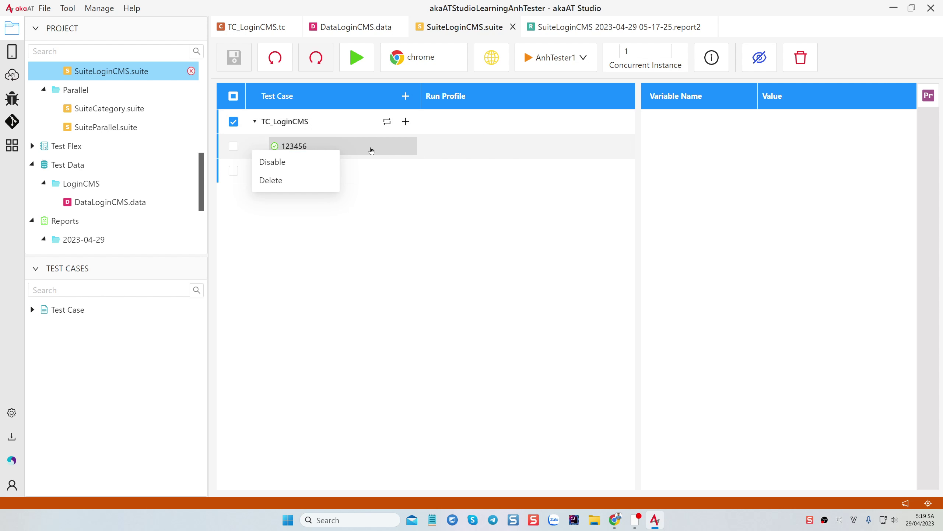
{"action": "left_click", "coordinate": [338, 117]}
{"action": "right_click", "coordinate": [339, 119]}
{"action": "left_click", "coordinate": [356, 202]}
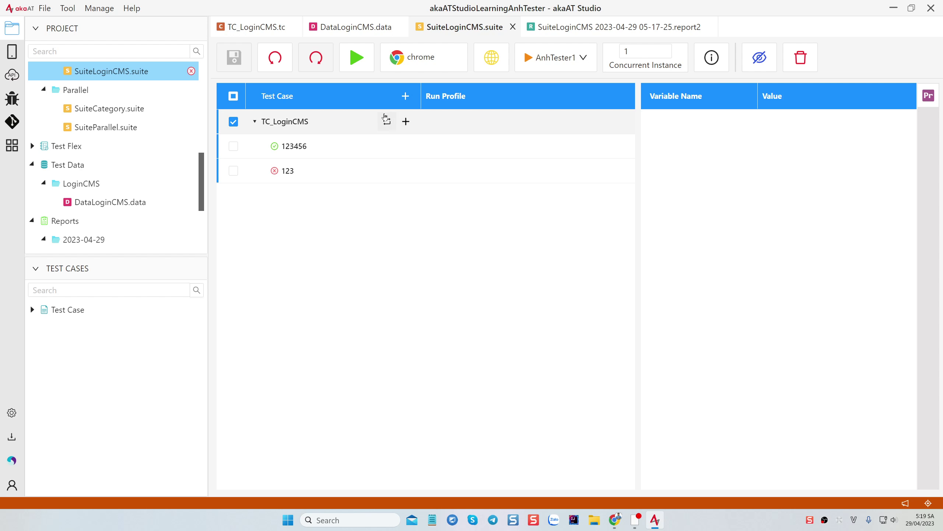
Set TC_LoginCMS's Test Round Name to the DATA_NAME column and save the suite
{"action": "left_click", "coordinate": [387, 122]}
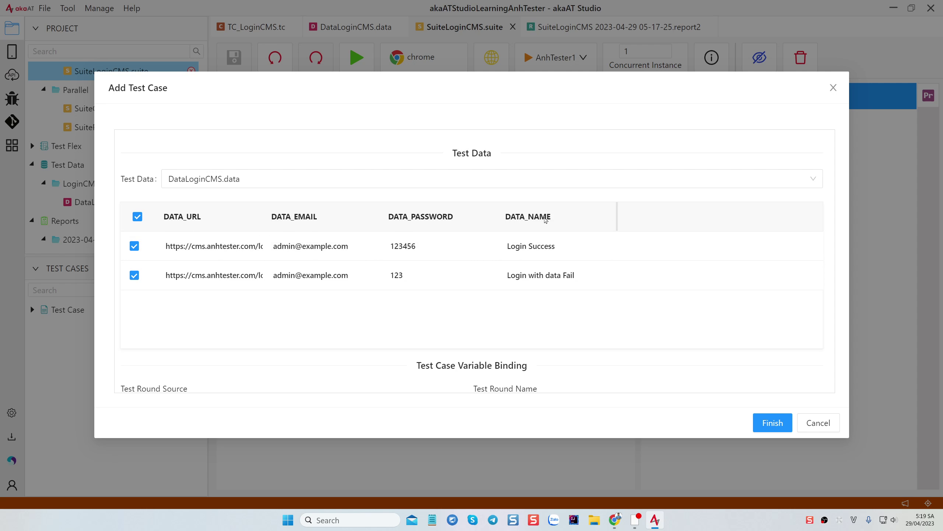
{"action": "scroll", "coordinate": [546, 220], "scroll_direction": "down", "scroll_amount": 5}
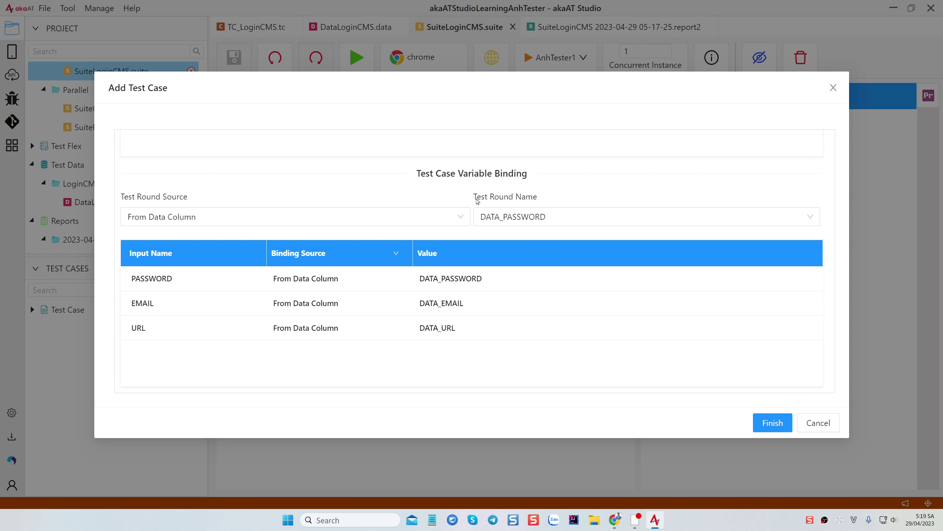
{"action": "left_click", "coordinate": [563, 217]}
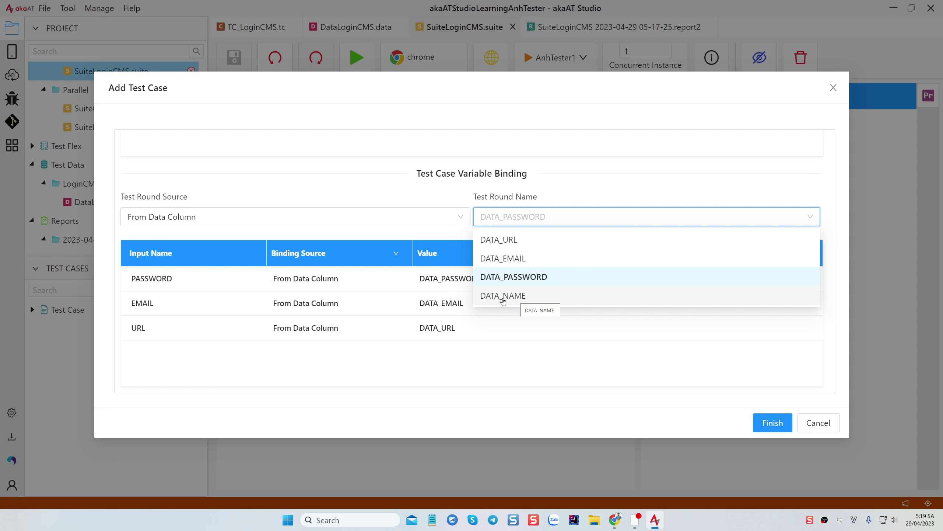
{"action": "left_click", "coordinate": [515, 296]}
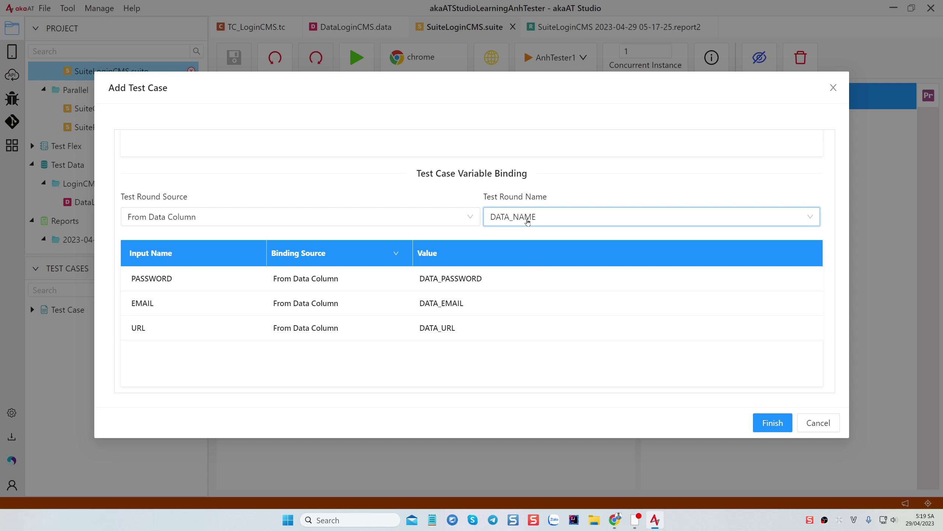
{"action": "left_click", "coordinate": [776, 422]}
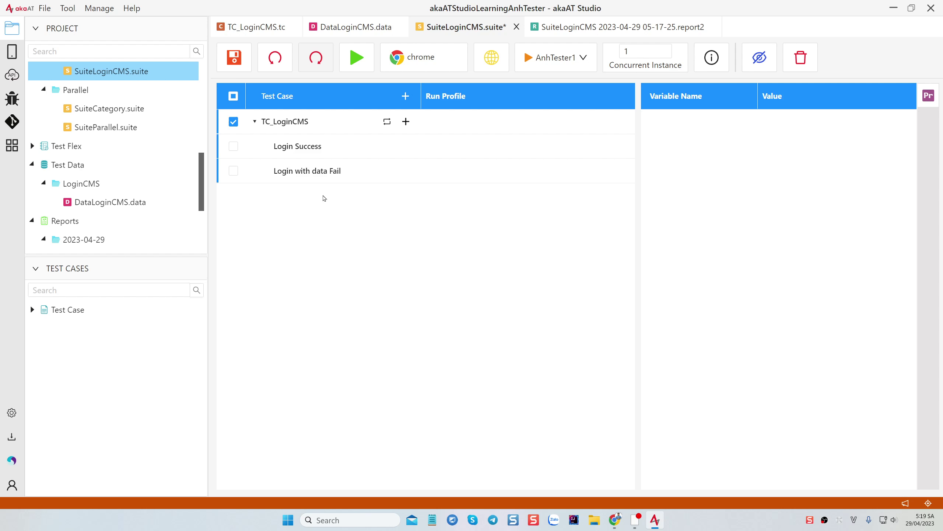
{"action": "key", "text": "ctrl+s"}
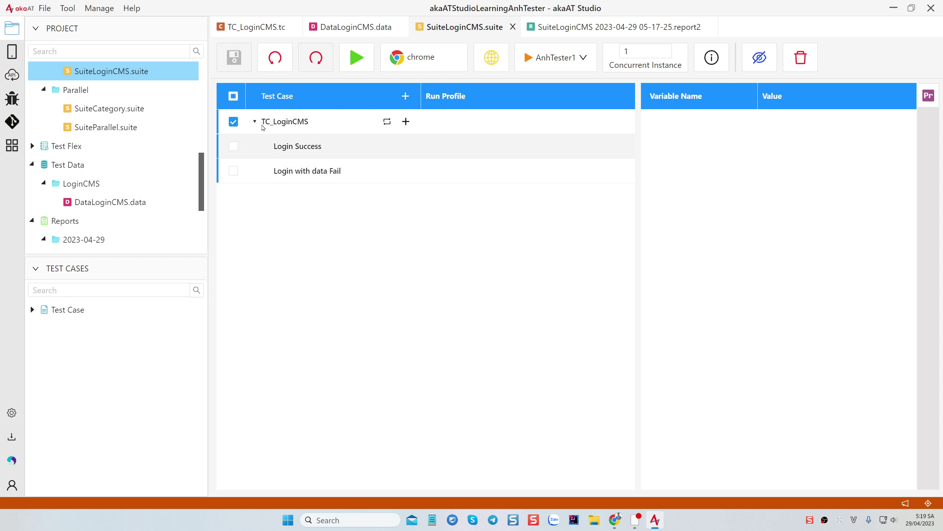
In DataLoginCMS.data, add a third row and copy row 2's login URL into it
{"action": "left_click", "coordinate": [349, 23]}
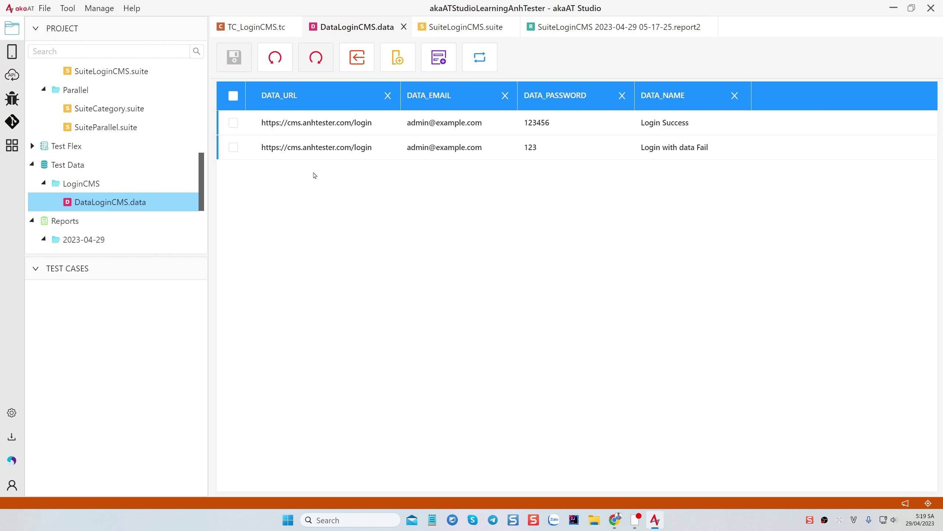
{"action": "left_click", "coordinate": [437, 71]}
{"action": "double_click", "coordinate": [319, 173]}
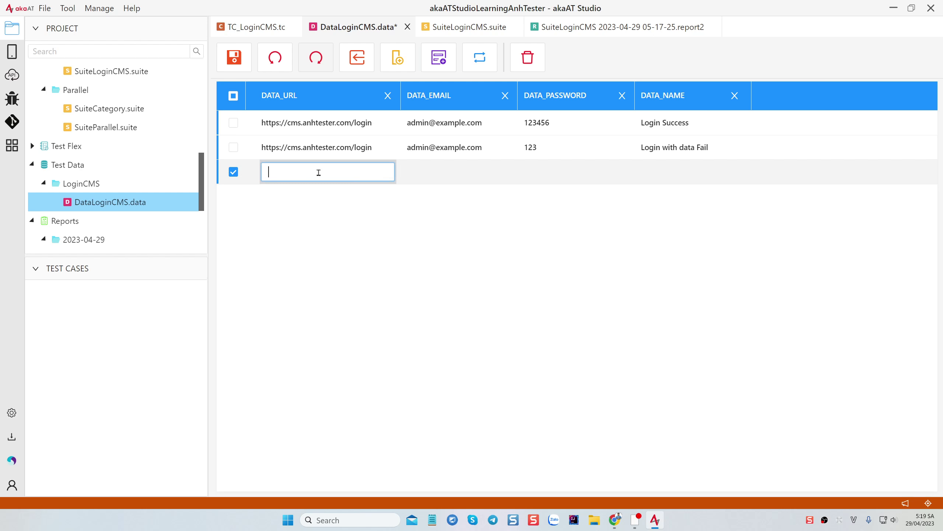
{"action": "left_click", "coordinate": [326, 149]}
{"action": "key", "text": "ctrl+a"}
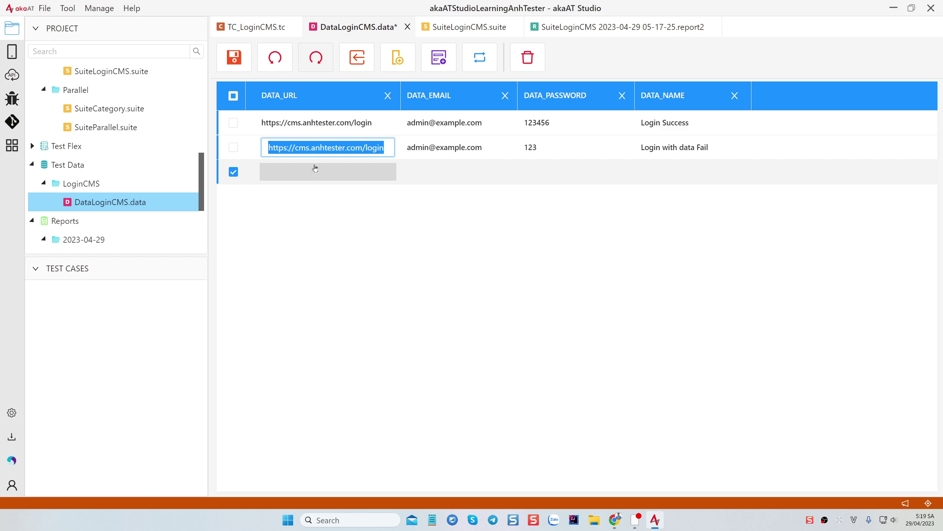
{"action": "key", "text": "ctrl+c"}
{"action": "left_click", "coordinate": [315, 168]}
{"action": "key", "text": "ctrl+v"}
Give row 3 row 2's e-mail with '123' appended and a new password
{"action": "left_click", "coordinate": [460, 148]}
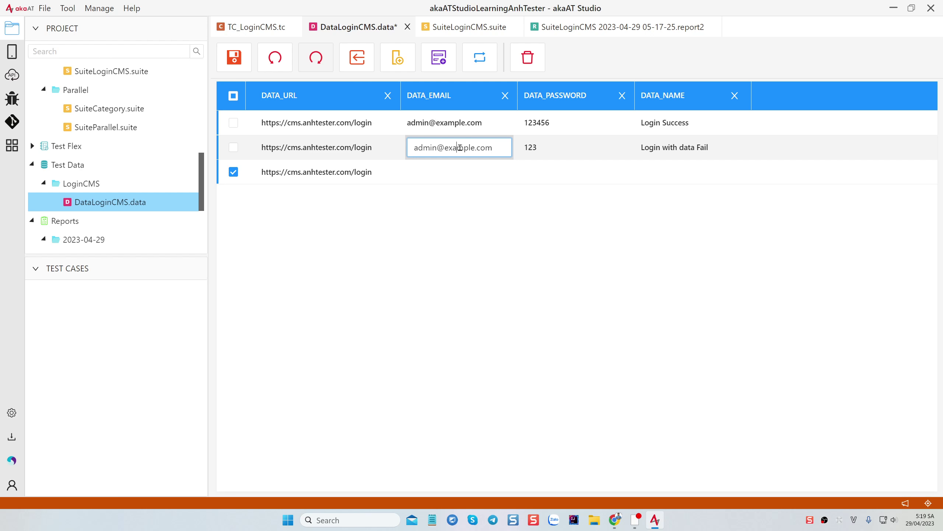
{"action": "key", "text": "ctrl+a"}
{"action": "key", "text": "ctrl+c"}
{"action": "left_click", "coordinate": [455, 172]}
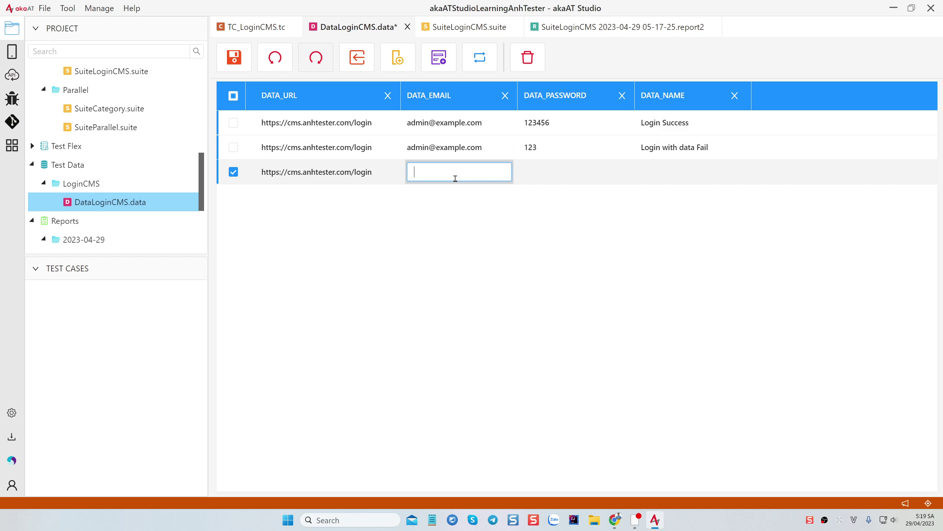
{"action": "key", "text": "ctrl+v"}
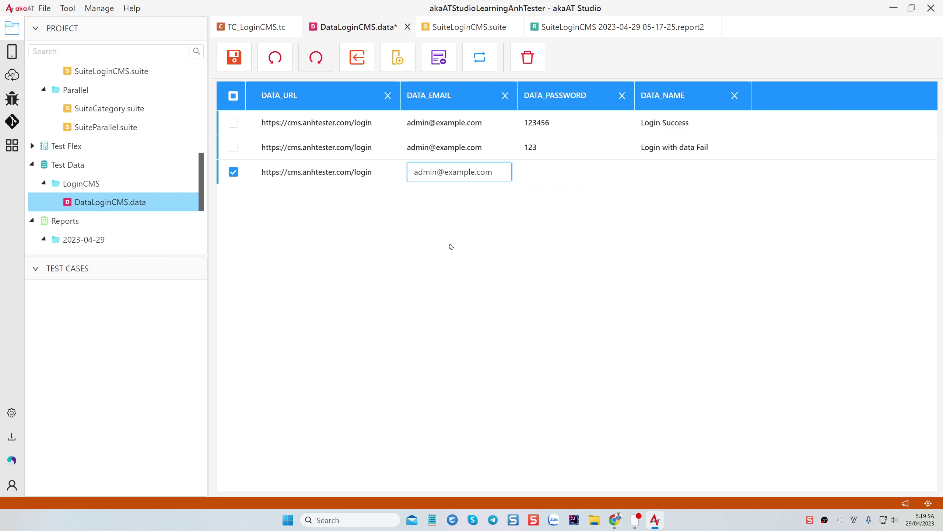
{"action": "type", "text": "123"}
{"action": "left_click", "coordinate": [557, 171]}
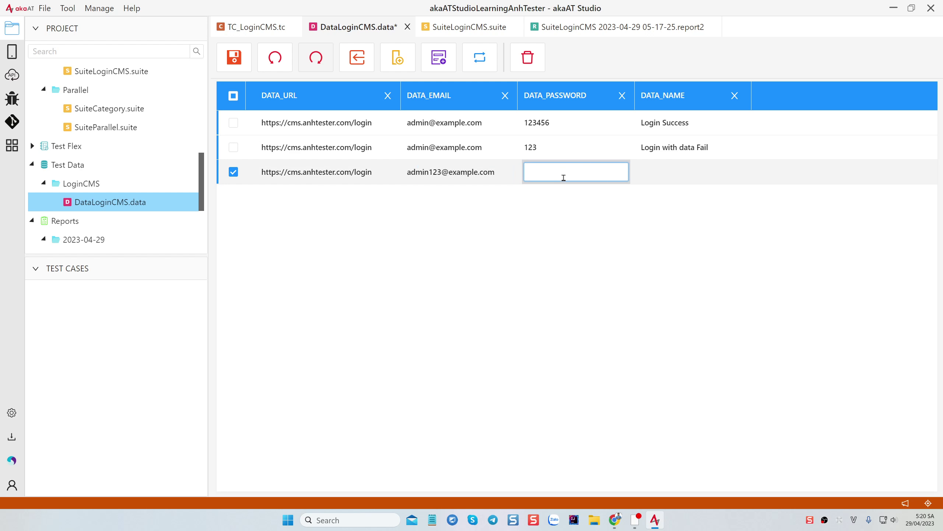
{"action": "type", "text": "123456"}
{"action": "left_click", "coordinate": [673, 172]}
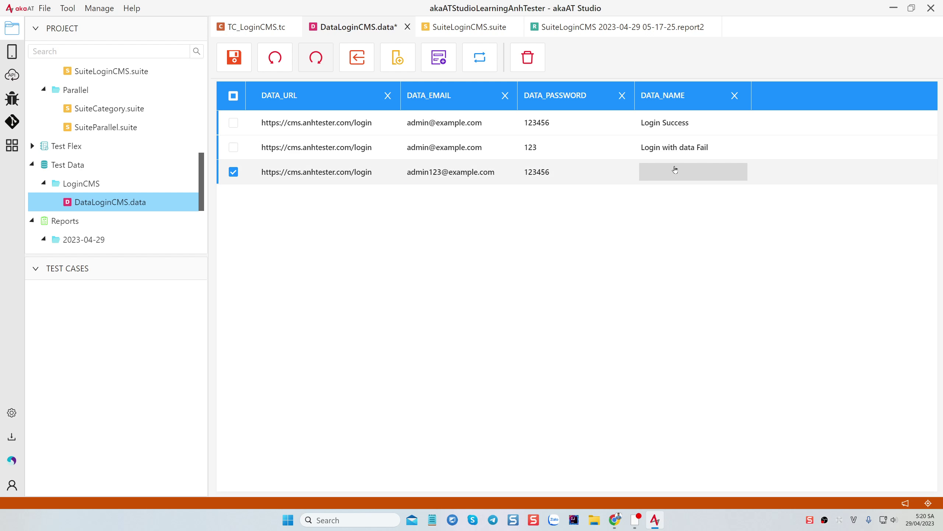
Name row 3 'Login with data Fail 2', rename row 2 'Login with data Fail 1', and save
{"action": "left_click", "coordinate": [708, 148]}
{"action": "left_click_drag", "start_coordinate": [724, 152], "coordinate": [657, 149]}
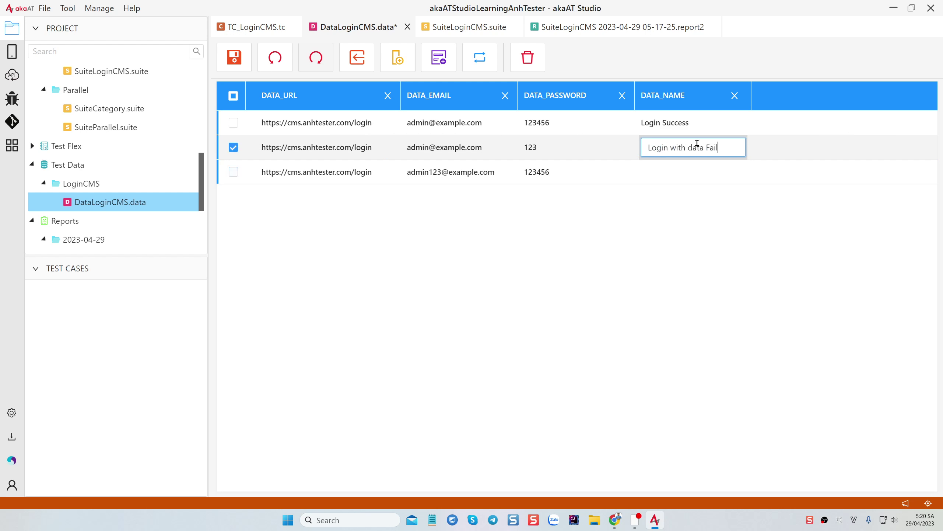
{"action": "key", "text": "ctrl+a"}
{"action": "key", "text": "ctrl+c"}
{"action": "left_click", "coordinate": [708, 172]}
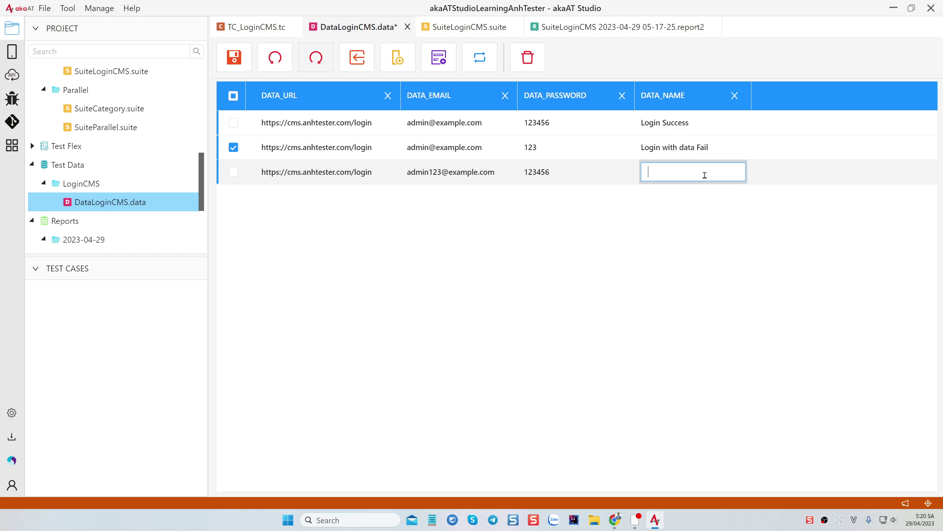
{"action": "key", "text": "ctrl+v"}
{"action": "type", "text": "2"}
{"action": "left_click", "coordinate": [724, 147]}
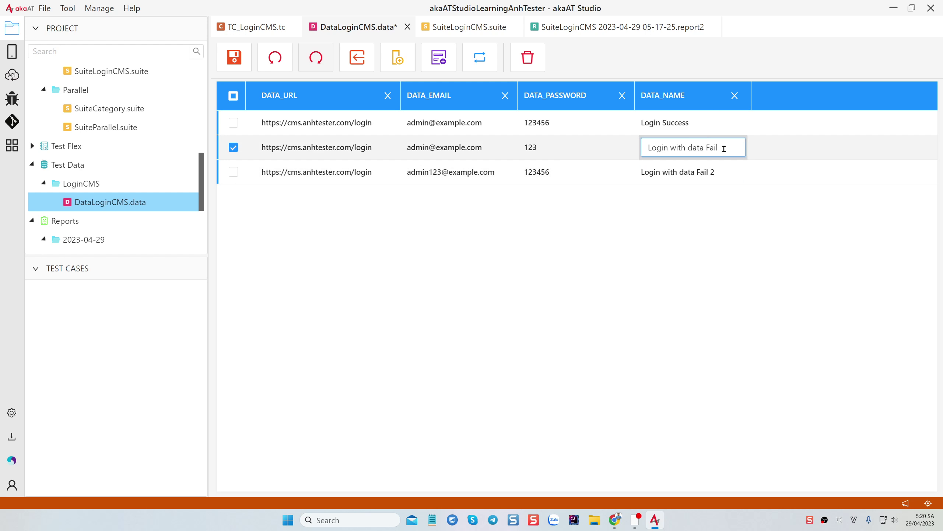
{"action": "type", "text": "1"}
{"action": "left_click", "coordinate": [684, 236]}
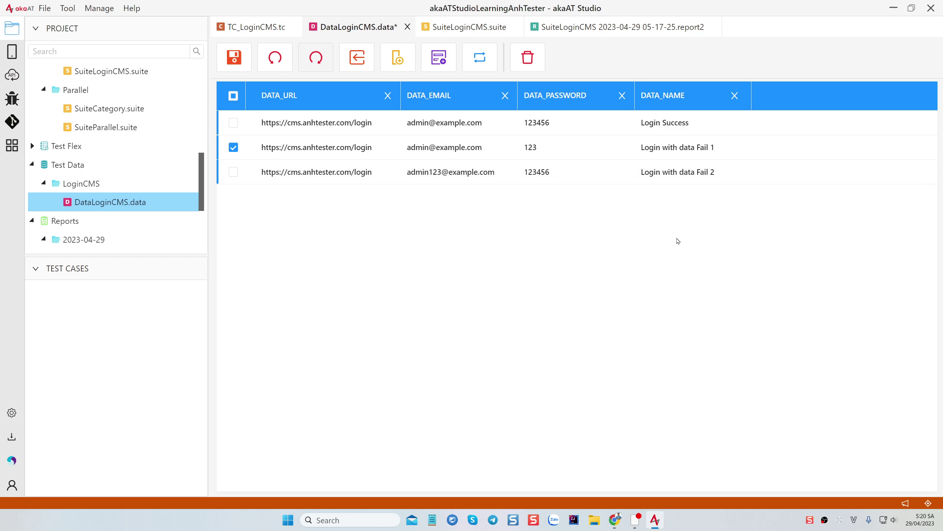
{"action": "key", "text": "ctrl+s"}
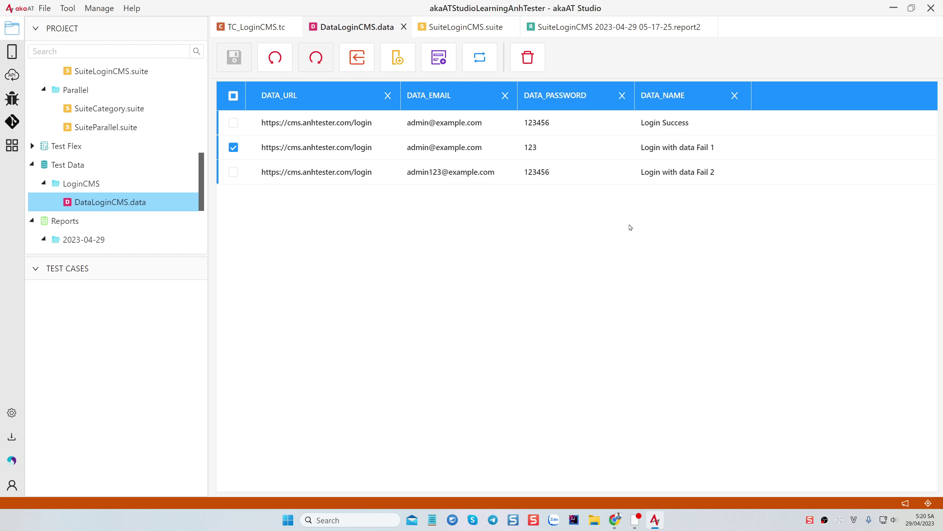
{"action": "left_click", "coordinate": [233, 147]}
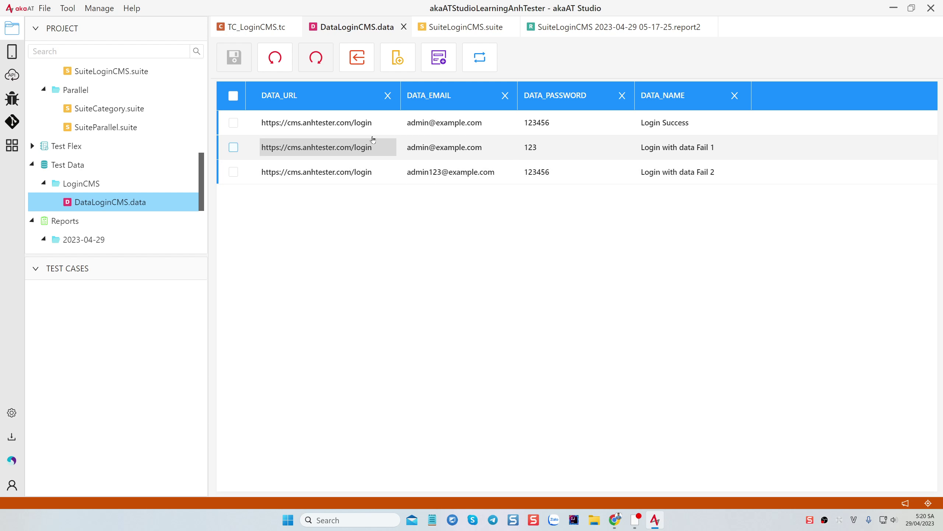
{"action": "left_click", "coordinate": [469, 29]}
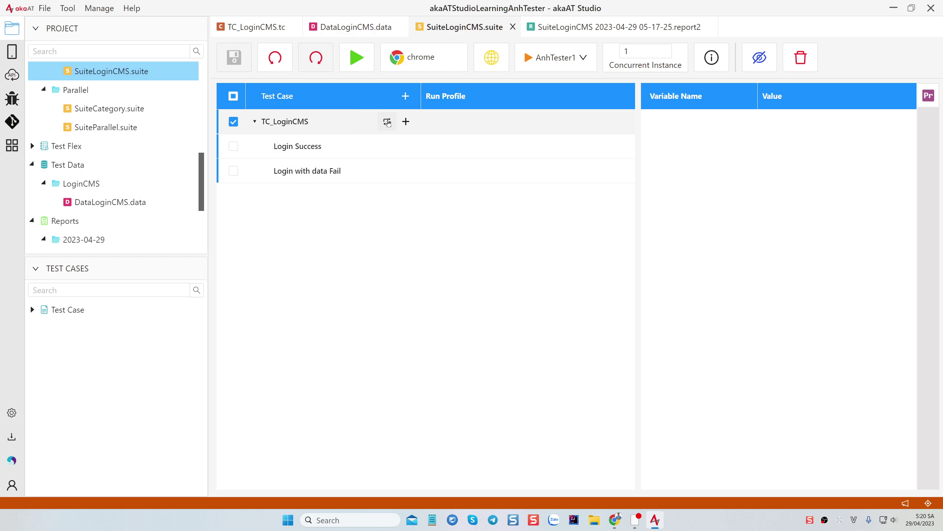
Bind all three data rows, including Login with data Fail 2, to TC_LoginCMS, save, and run the suite
{"action": "left_click", "coordinate": [387, 122]}
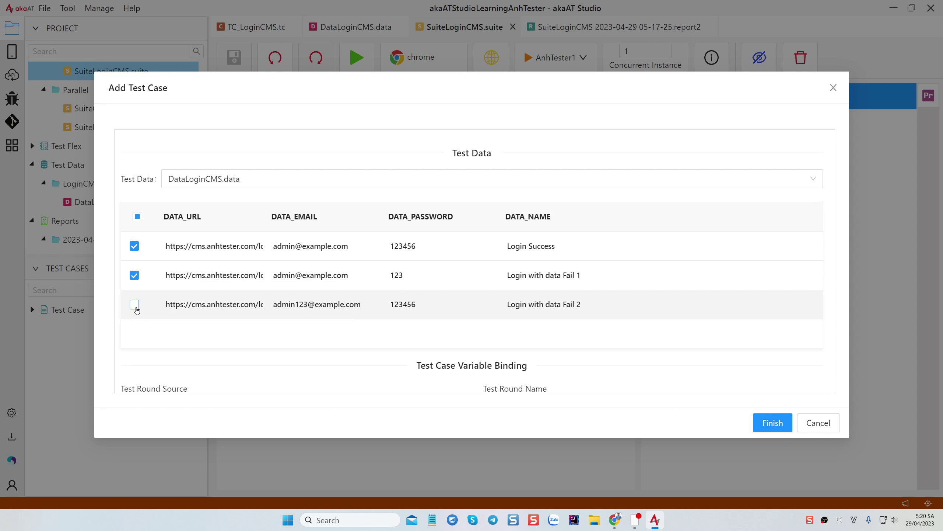
{"action": "left_click", "coordinate": [135, 309]}
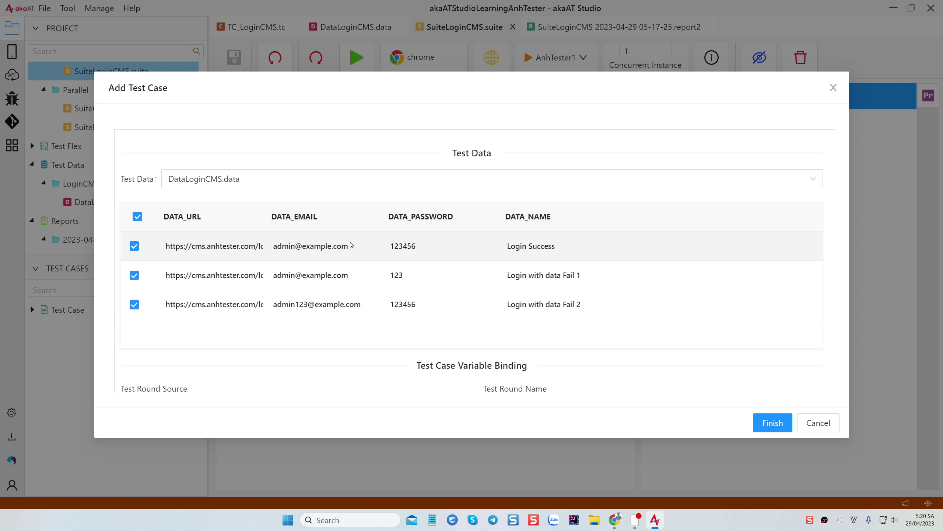
{"action": "scroll", "coordinate": [459, 242], "scroll_direction": "down", "scroll_amount": 5}
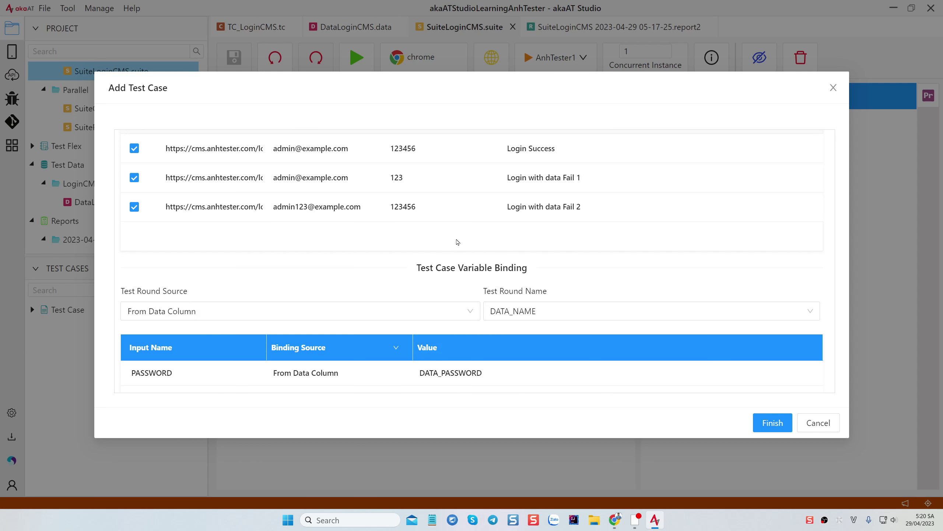
{"action": "left_click", "coordinate": [772, 423]}
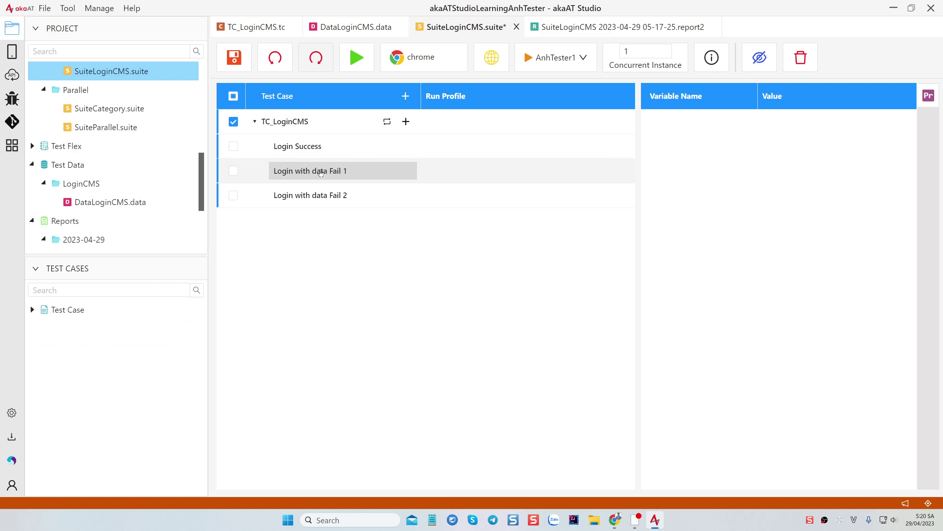
{"action": "key", "text": "ctrl+s"}
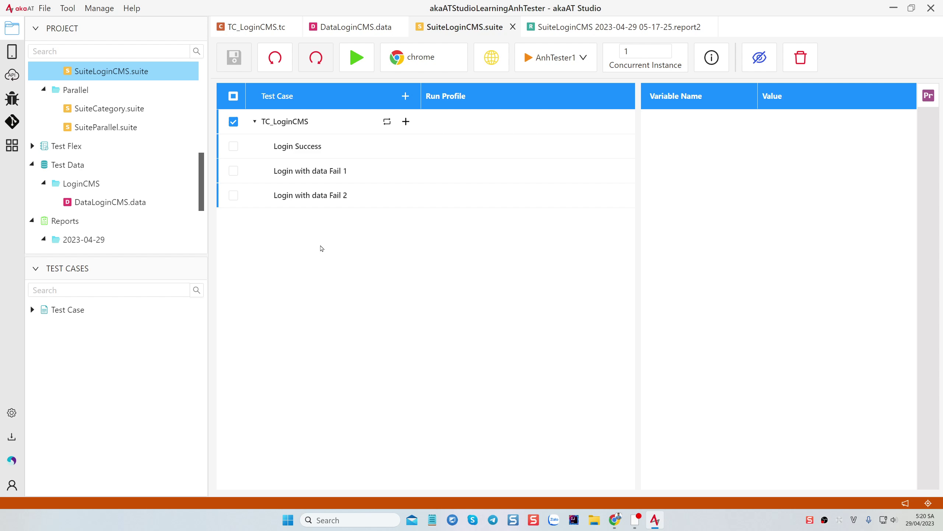
{"action": "left_click", "coordinate": [358, 58]}
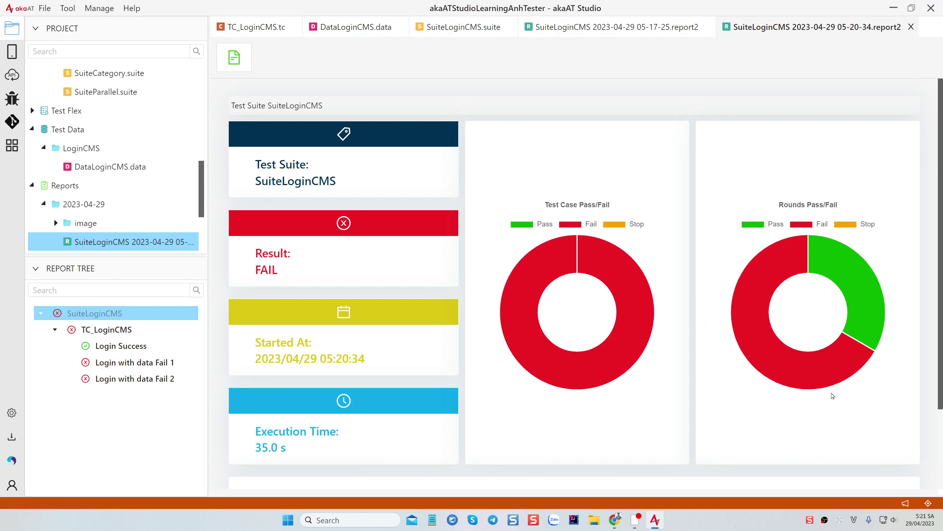
Review the finished report (Login Success passed, both Fail rounds failed) and return to SuiteLoginCMS
{"action": "mouse_move", "coordinate": [832, 260]}
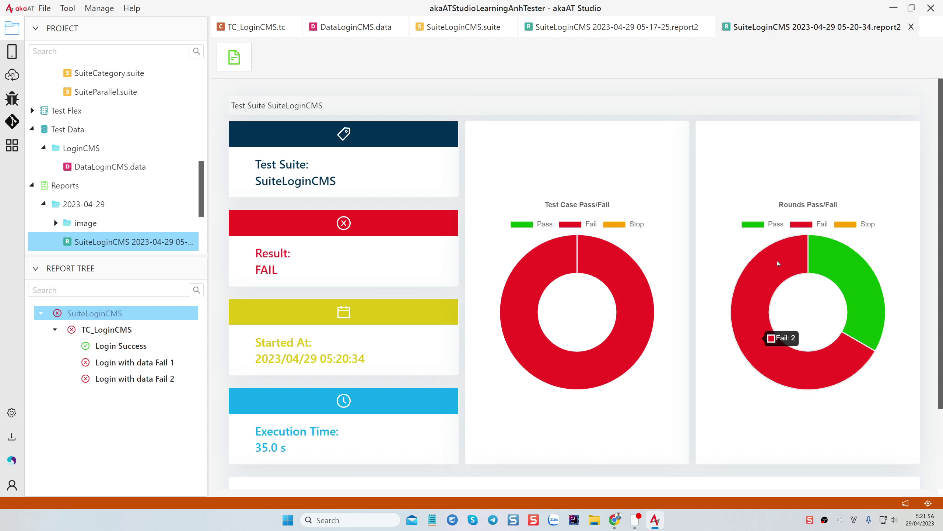
{"action": "left_click", "coordinate": [427, 28]}
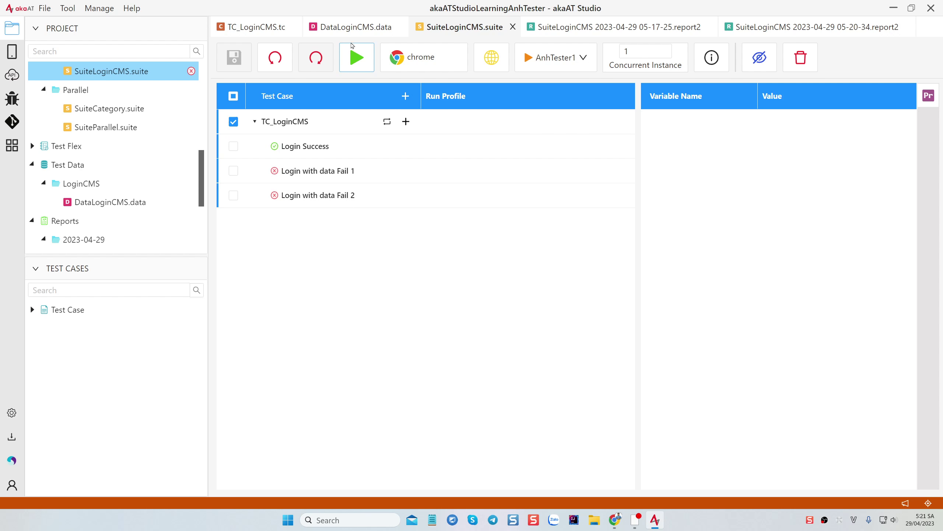
Show the DataLoginCMS.data table, then switch to the Lesson 13 tutorial in Chrome
{"action": "left_click", "coordinate": [356, 27]}
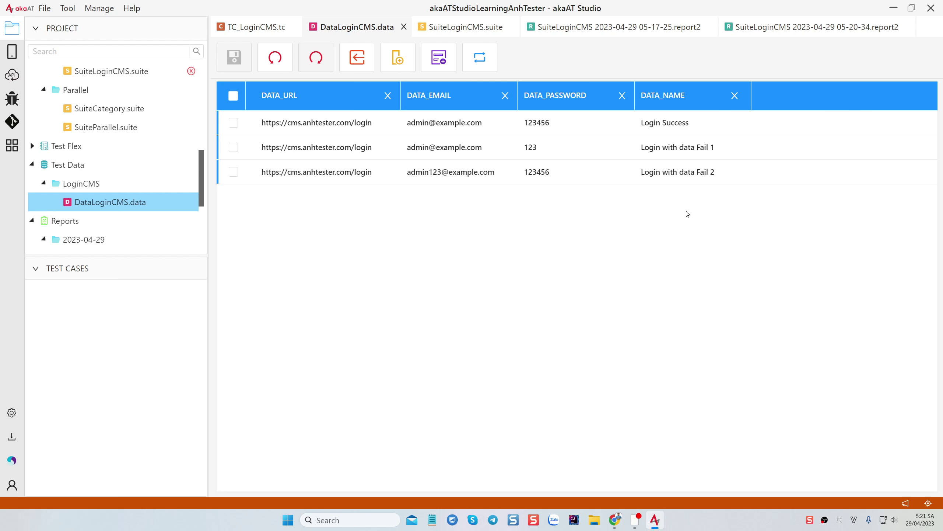
{"action": "left_click", "coordinate": [615, 520]}
{"action": "scroll", "coordinate": [259, 320], "scroll_direction": "down", "scroll_amount": 2}
{"action": "scroll", "coordinate": [259, 320], "scroll_direction": "down", "scroll_amount": 3}
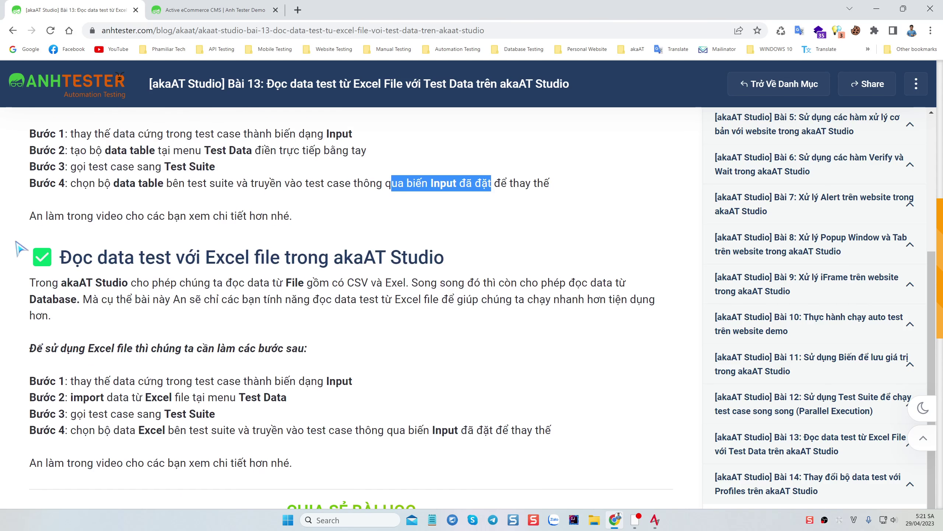
{"action": "left_click_drag", "start_coordinate": [32, 257], "coordinate": [475, 261]}
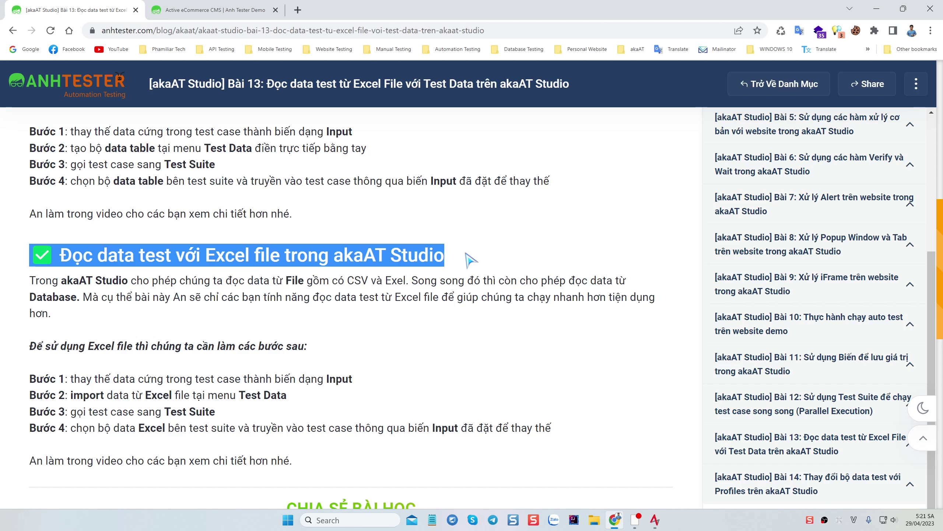
{"action": "left_click", "coordinate": [470, 259]}
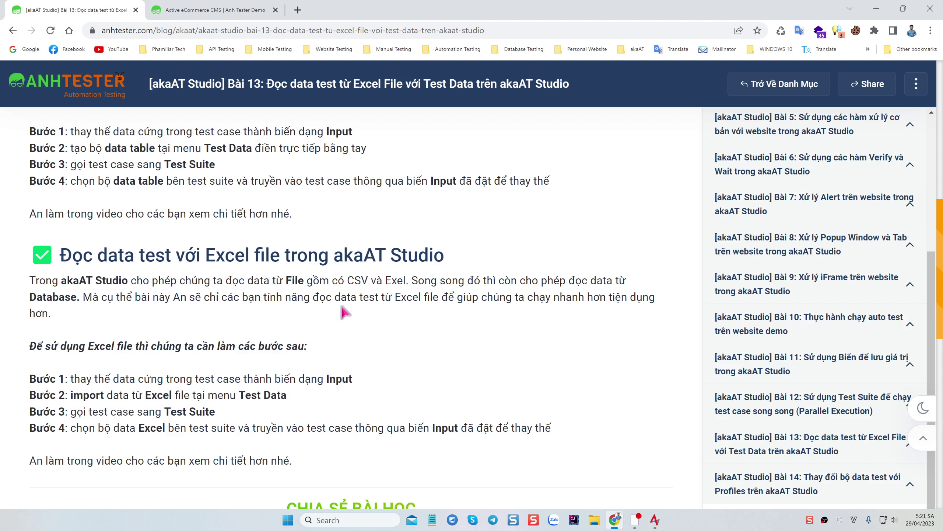
{"action": "scroll", "coordinate": [385, 306], "scroll_direction": "down", "scroll_amount": 2}
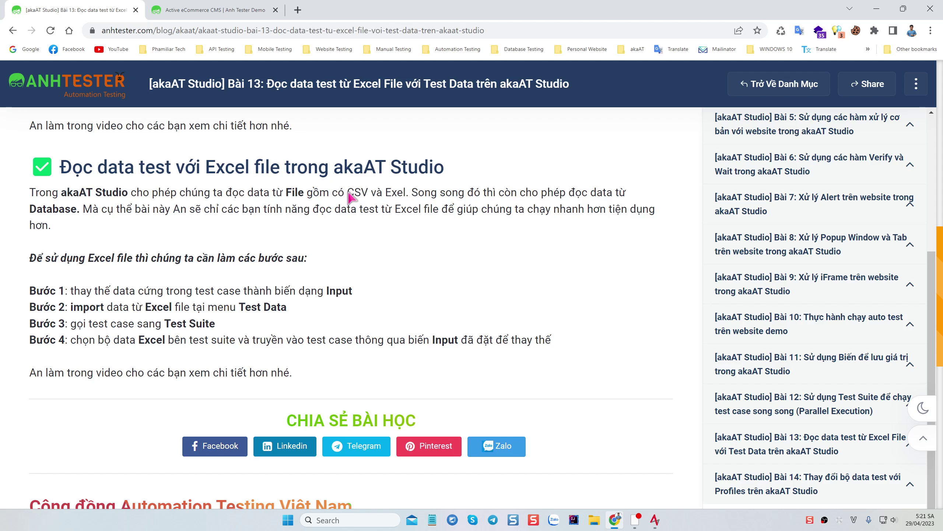
{"action": "left_click_drag", "start_coordinate": [348, 196], "coordinate": [405, 198]}
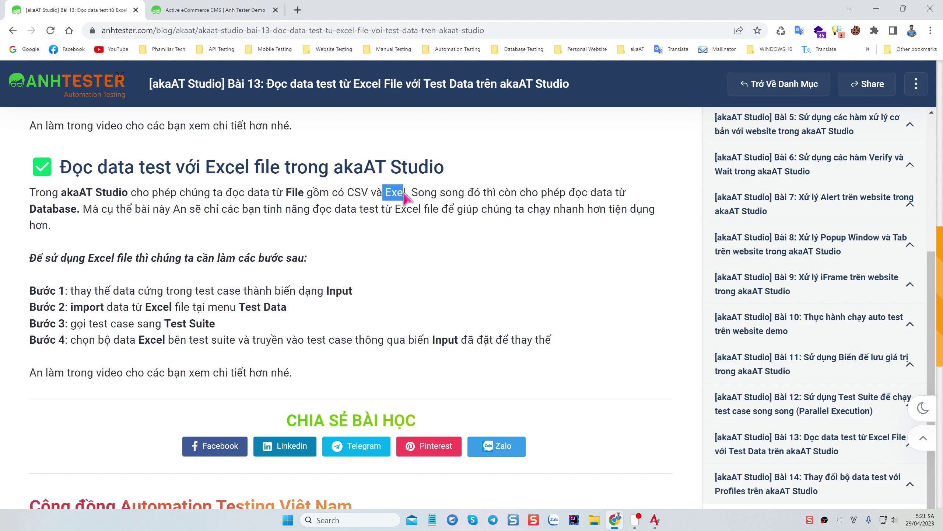
{"action": "left_click", "coordinate": [377, 196]}
{"action": "left_click_drag", "start_coordinate": [345, 193], "coordinate": [404, 193]}
{"action": "left_click", "coordinate": [392, 192]}
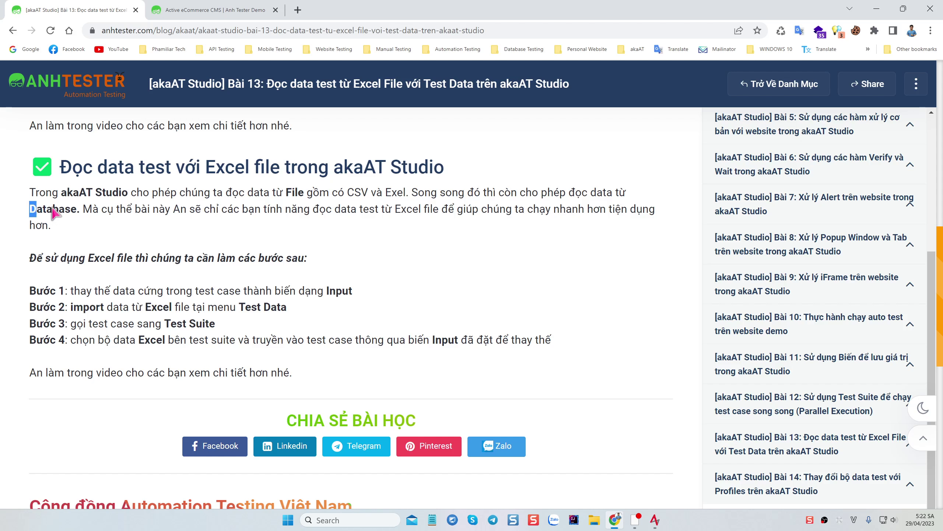
{"action": "left_click_drag", "start_coordinate": [30, 209], "coordinate": [78, 212]}
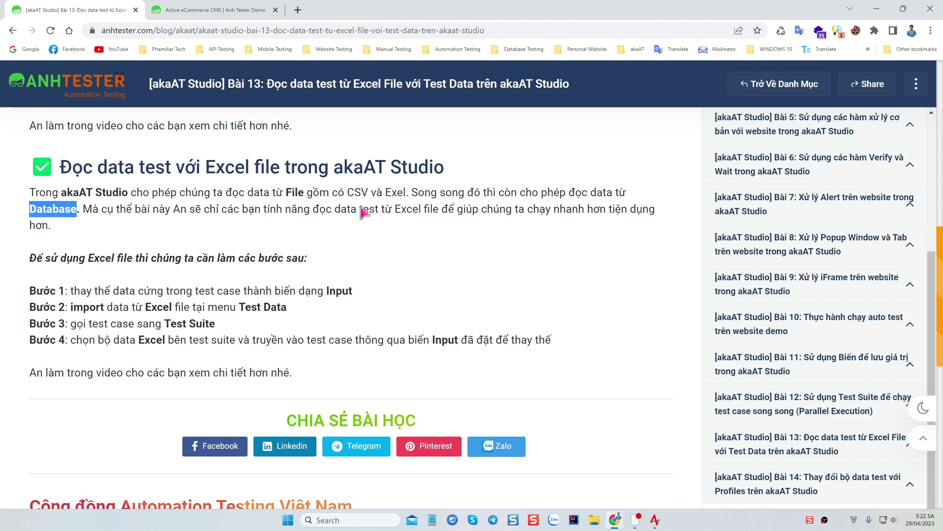
{"action": "double_click", "coordinate": [410, 211]}
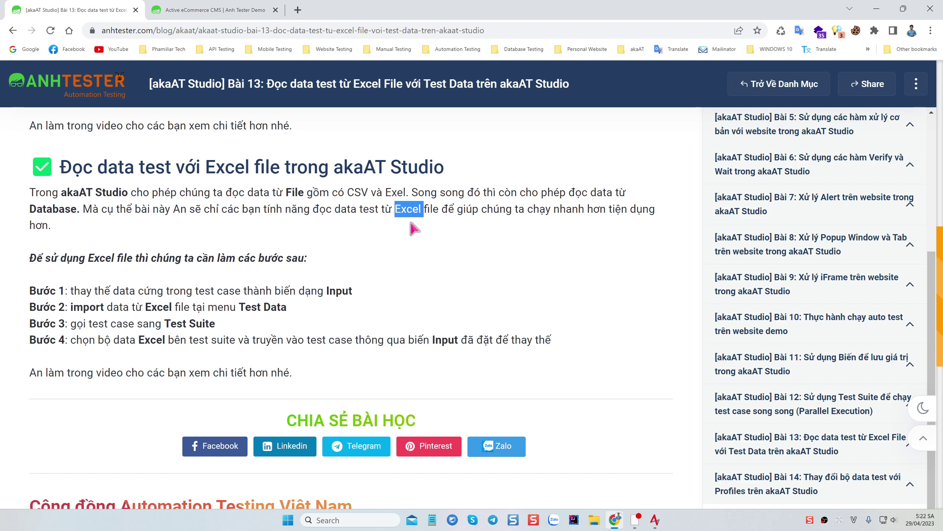
{"action": "left_click_drag", "start_coordinate": [467, 212], "coordinate": [624, 214]}
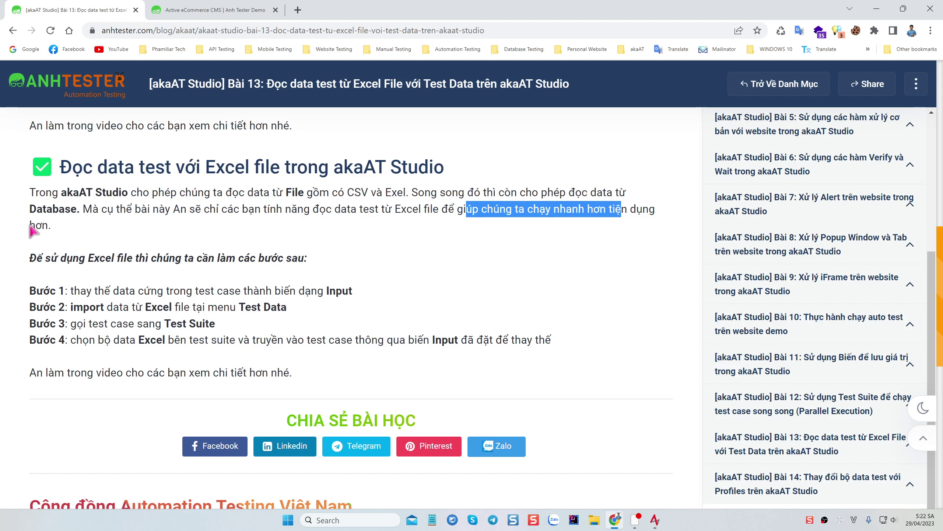
{"action": "left_click_drag", "start_coordinate": [30, 226], "coordinate": [235, 230]}
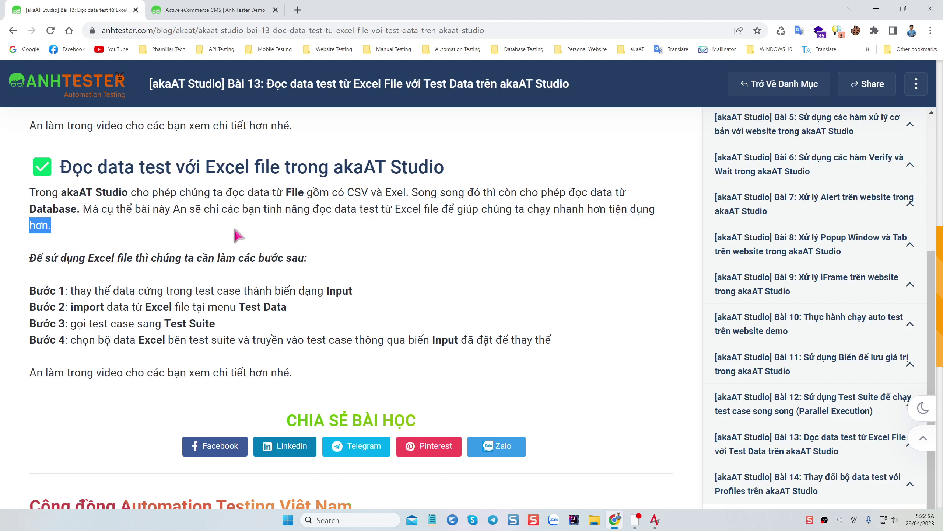
{"action": "double_click", "coordinate": [54, 209]}
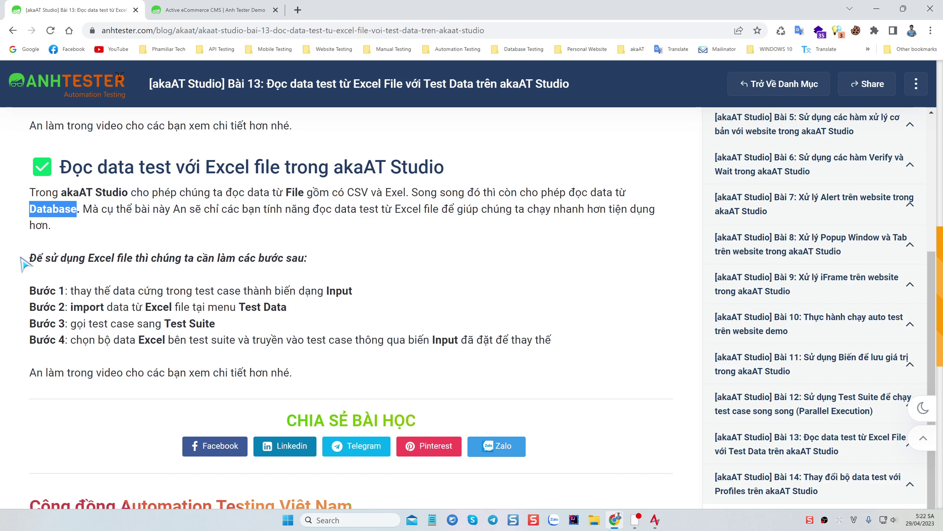
{"action": "left_click_drag", "start_coordinate": [29, 259], "coordinate": [333, 259]}
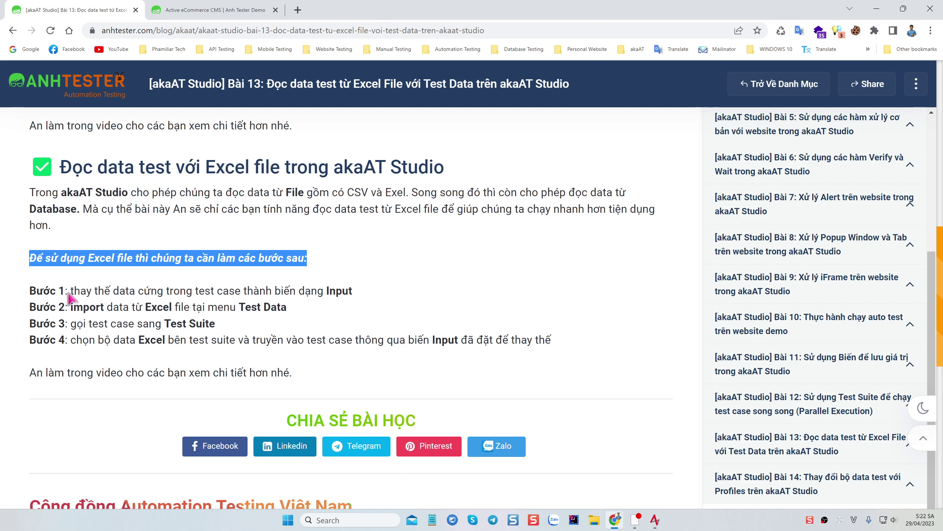
{"action": "left_click_drag", "start_coordinate": [68, 294], "coordinate": [374, 291]}
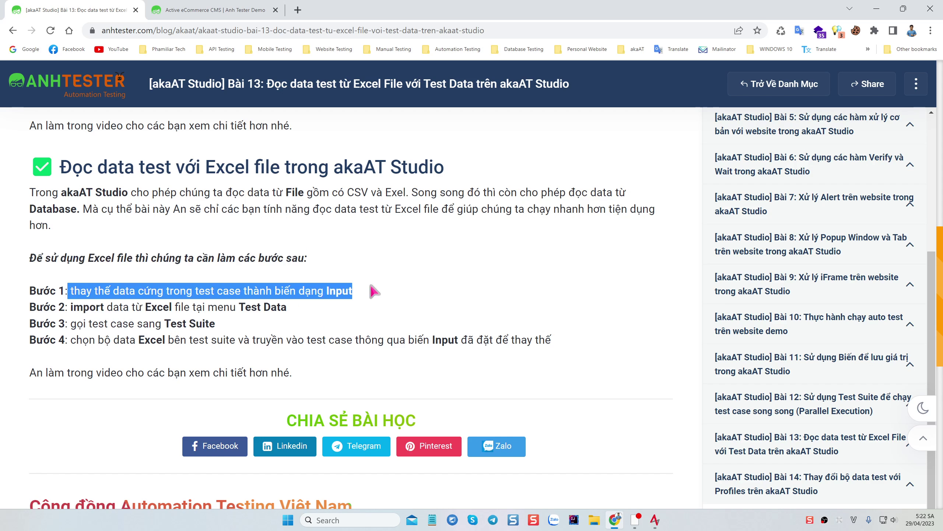
{"action": "scroll", "coordinate": [190, 261], "scroll_direction": "up", "scroll_amount": 5}
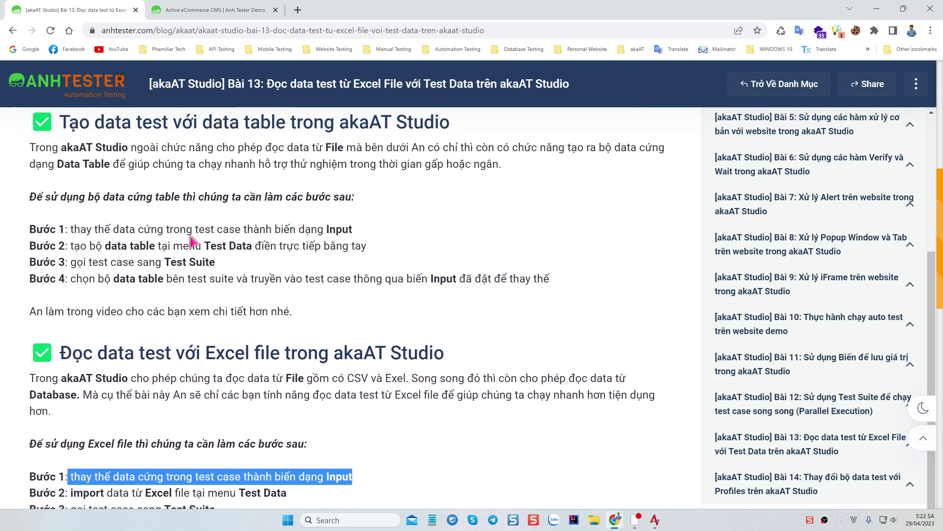
{"action": "left_click_drag", "start_coordinate": [69, 240], "coordinate": [375, 241]}
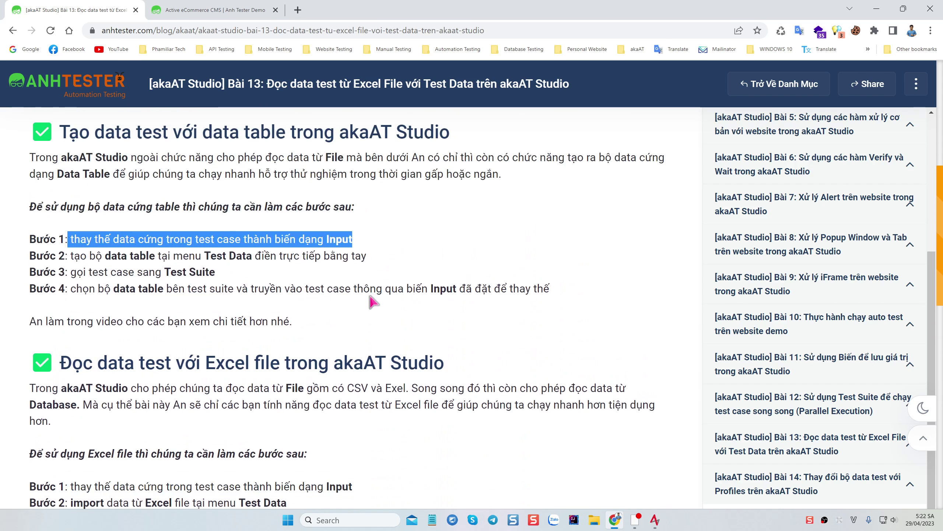
{"action": "scroll", "coordinate": [191, 368], "scroll_direction": "down", "scroll_amount": 2}
{"action": "left_click_drag", "start_coordinate": [70, 397], "coordinate": [383, 400]}
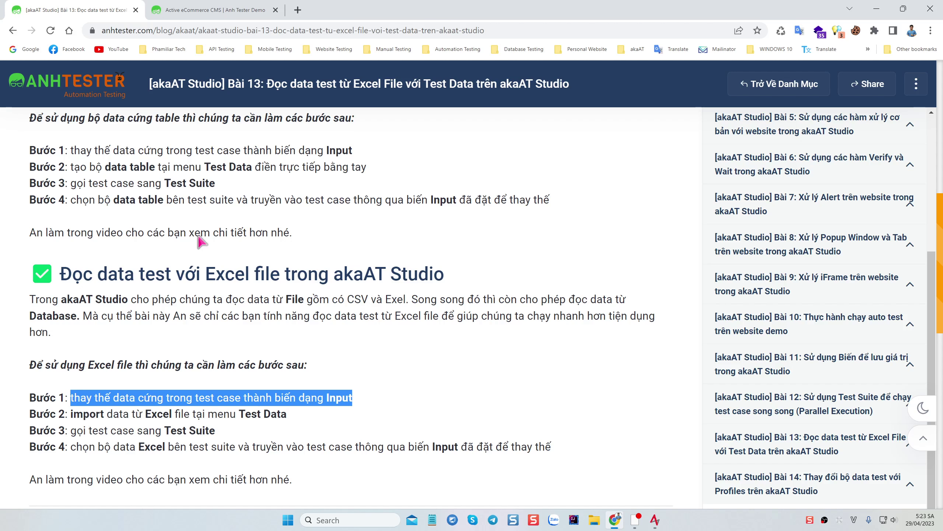
{"action": "left_click_drag", "start_coordinate": [70, 150], "coordinate": [346, 166]}
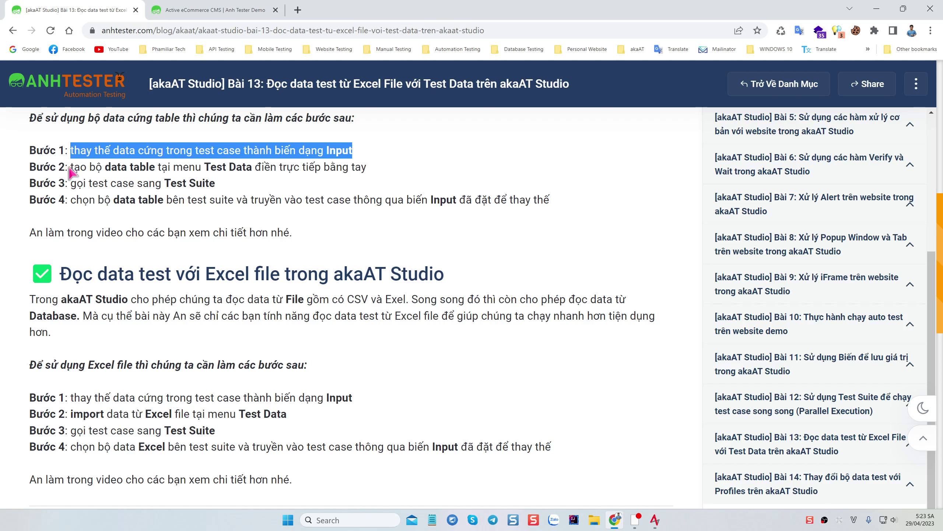
{"action": "left_click_drag", "start_coordinate": [67, 167], "coordinate": [196, 170]}
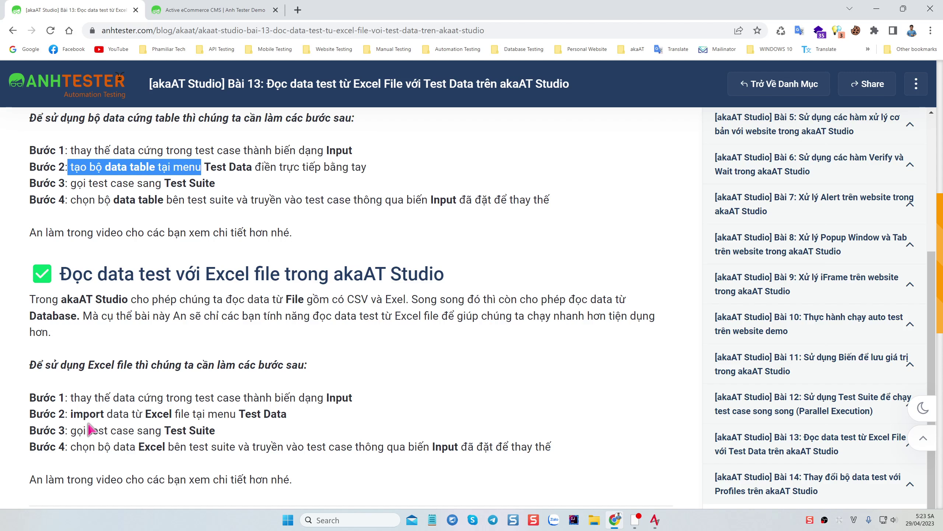
{"action": "left_click_drag", "start_coordinate": [68, 421], "coordinate": [295, 418]}
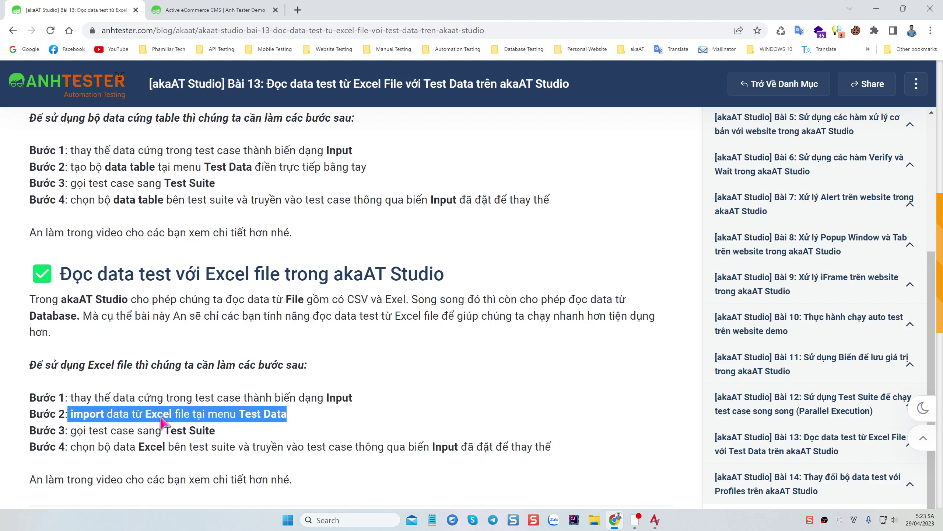
{"action": "left_click", "coordinate": [303, 415]}
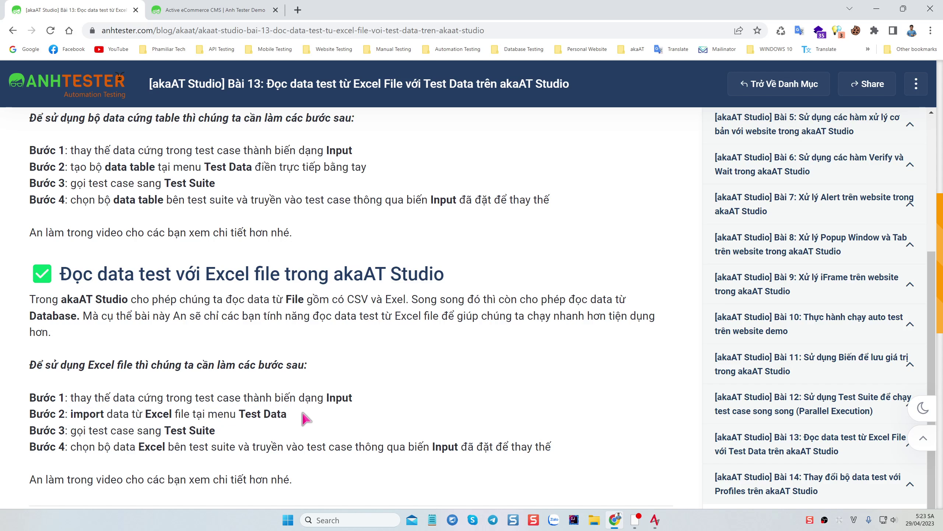
{"action": "left_click_drag", "start_coordinate": [143, 414], "coordinate": [190, 415]}
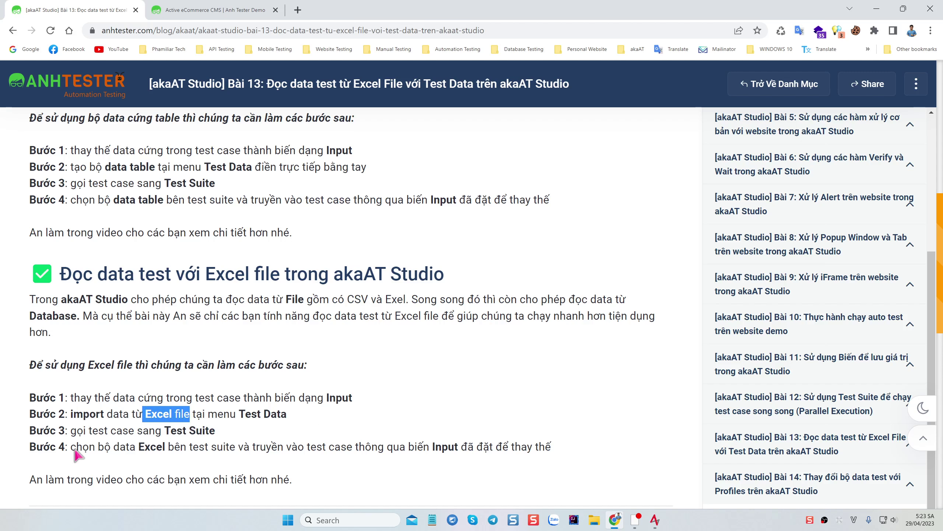
{"action": "left_click_drag", "start_coordinate": [71, 431], "coordinate": [224, 432]}
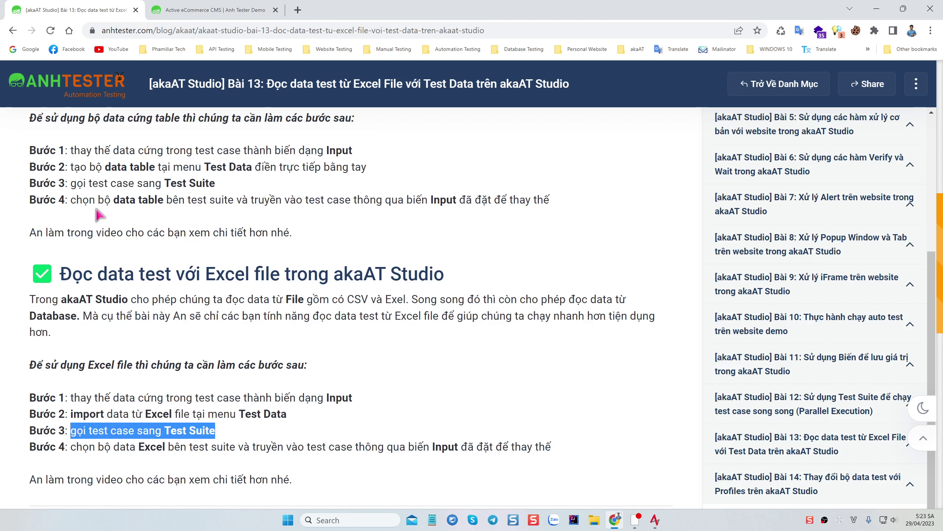
{"action": "left_click_drag", "start_coordinate": [72, 183], "coordinate": [237, 190]}
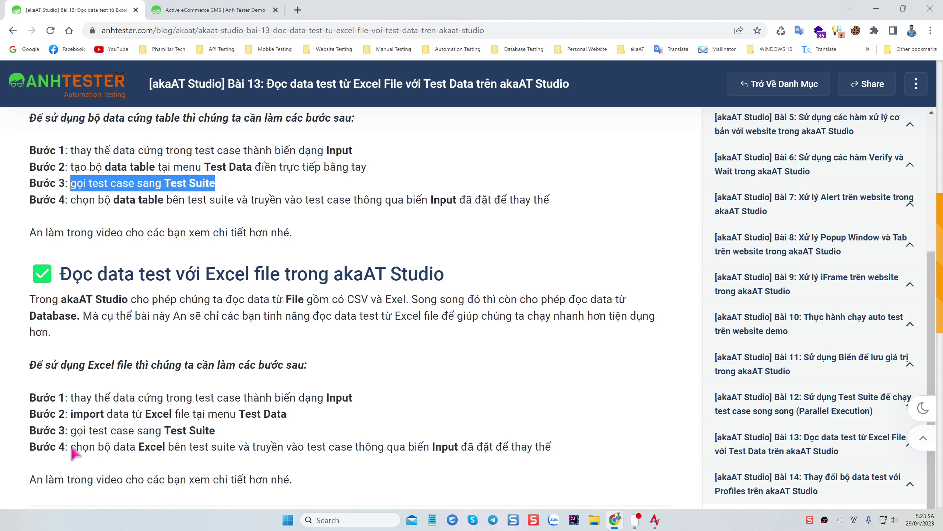
{"action": "left_click_drag", "start_coordinate": [70, 447], "coordinate": [191, 450]}
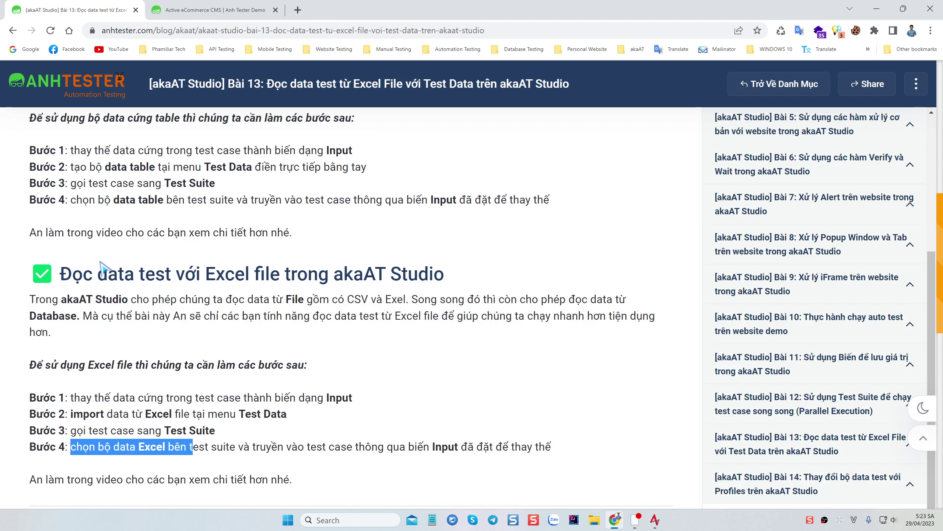
{"action": "left_click_drag", "start_coordinate": [72, 201], "coordinate": [166, 207]}
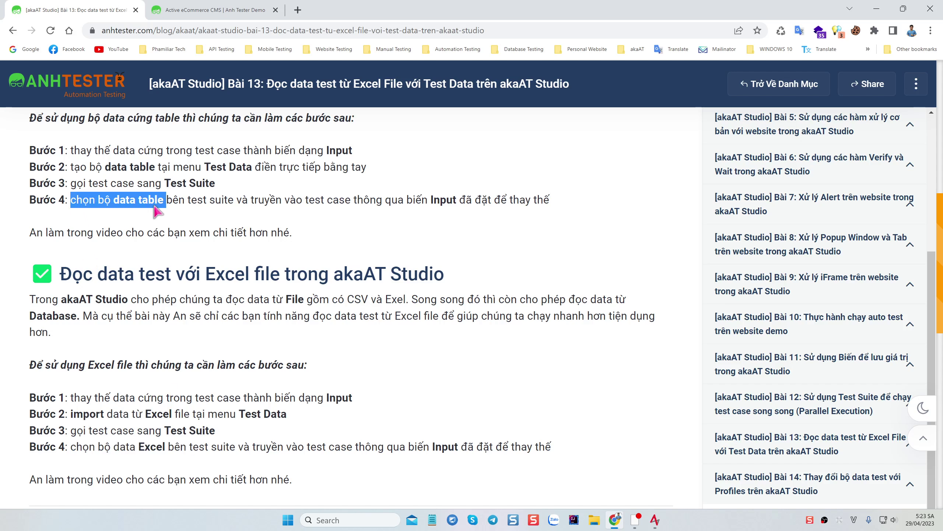
{"action": "left_click_drag", "start_coordinate": [71, 449], "coordinate": [185, 457]}
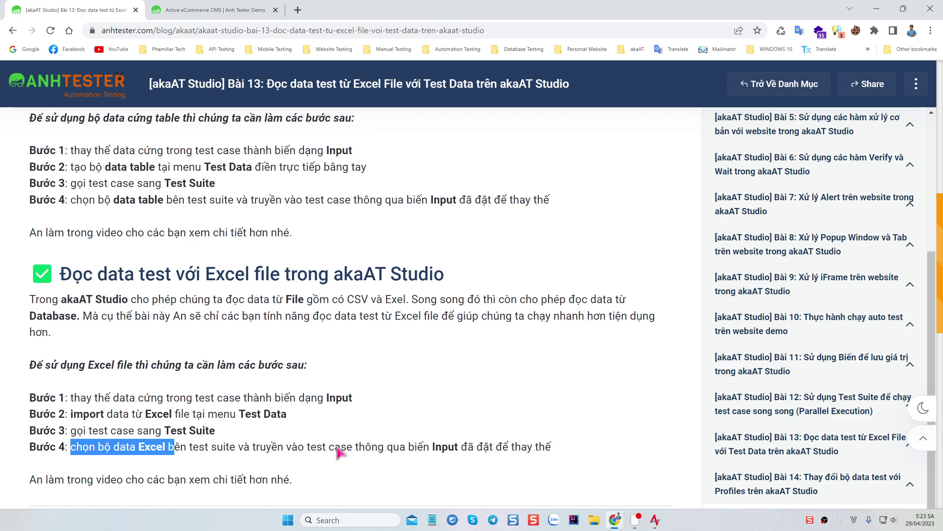
{"action": "left_click_drag", "start_coordinate": [317, 449], "coordinate": [560, 449]}
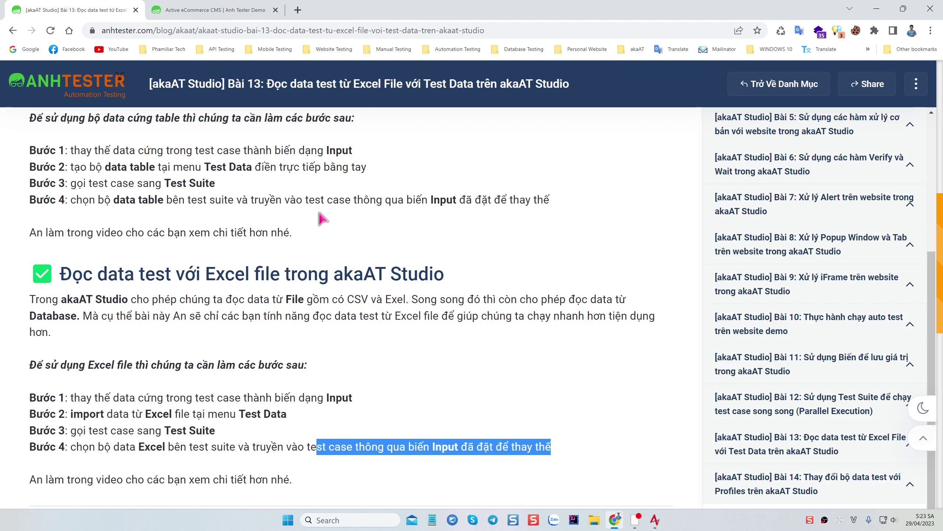
{"action": "left_click_drag", "start_coordinate": [320, 200], "coordinate": [568, 203]}
{"action": "left_click_drag", "start_coordinate": [562, 447], "coordinate": [333, 454]}
{"action": "left_click", "coordinate": [398, 409]}
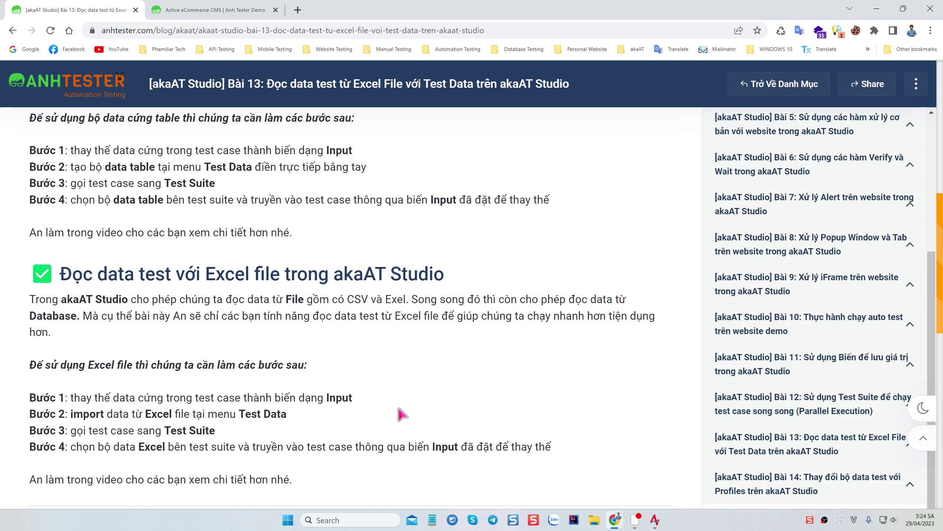
Create a folder named CategoryCMS under Test Data
{"action": "left_click", "coordinate": [656, 522]}
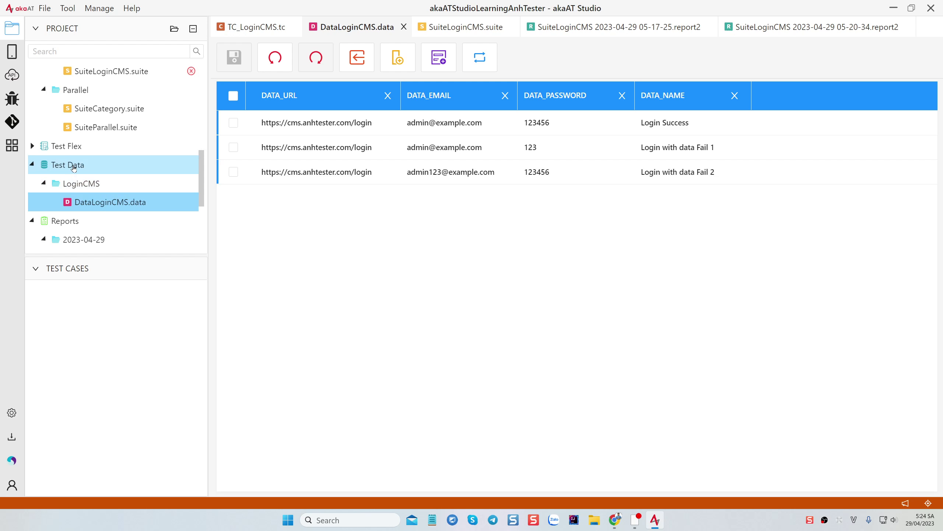
{"action": "right_click", "coordinate": [74, 168]}
{"action": "mouse_move", "coordinate": [88, 179]}
{"action": "left_click", "coordinate": [194, 183]}
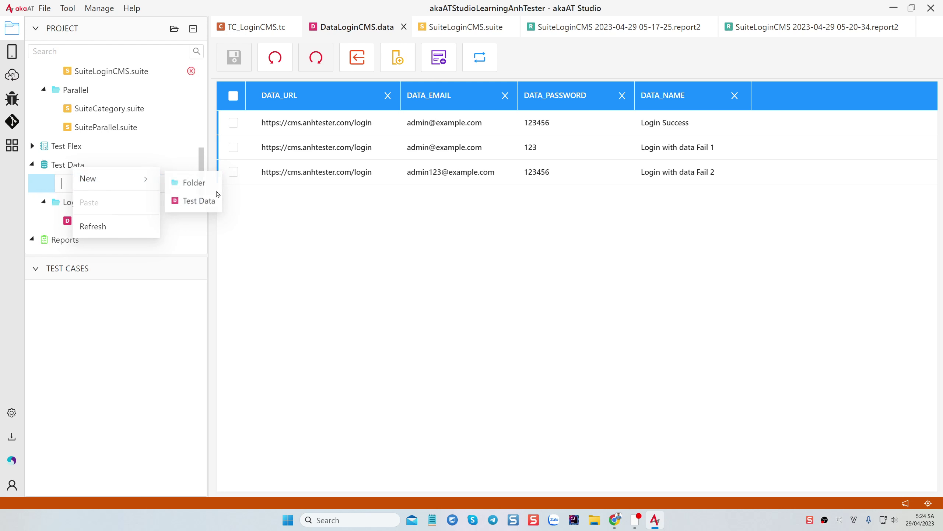
{"action": "type", "text": "C"}
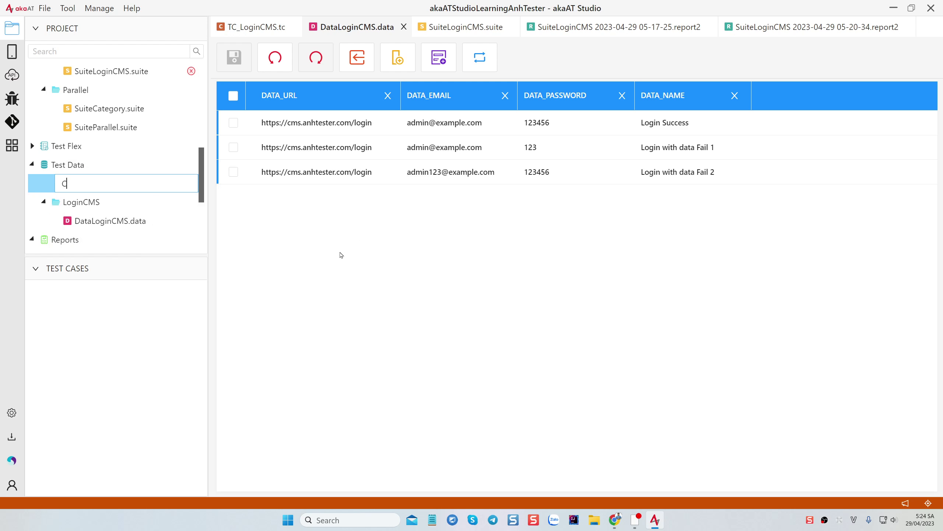
{"action": "type", "text": "aterory"}
{"action": "key", "text": "BackSpace"}
{"action": "type", "text": "goryCMS"}
{"action": "key", "text": "Return"}
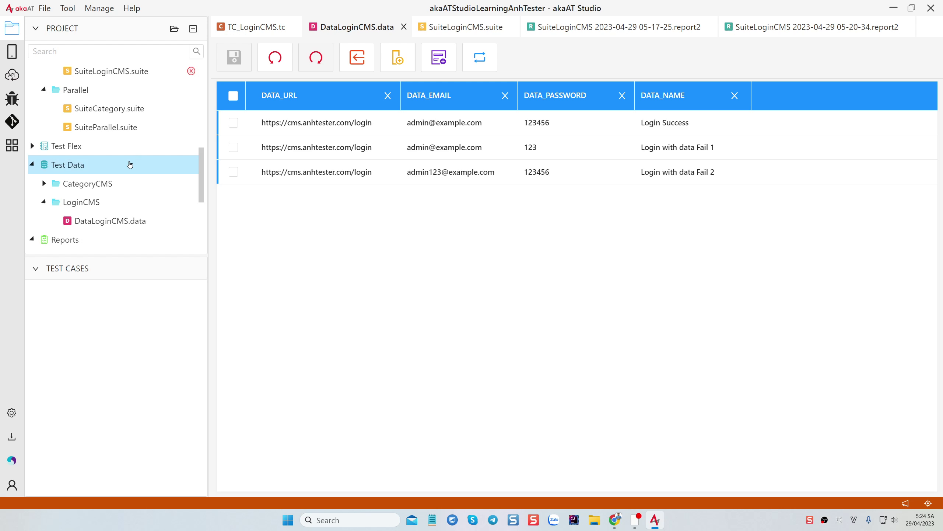
Create a test data file named DataCategoryCMS inside the CategoryCMS folder
{"action": "right_click", "coordinate": [93, 185]}
{"action": "mouse_move", "coordinate": [160, 199]}
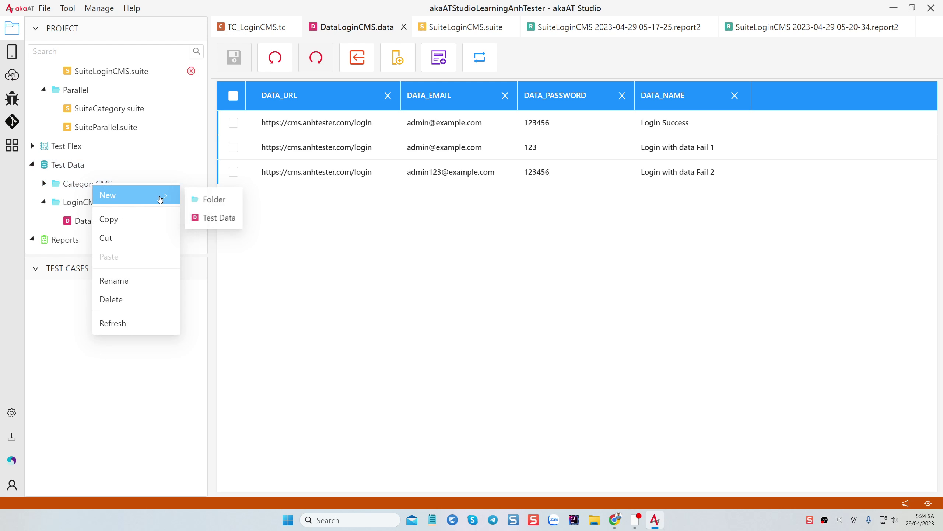
{"action": "left_click", "coordinate": [219, 219]}
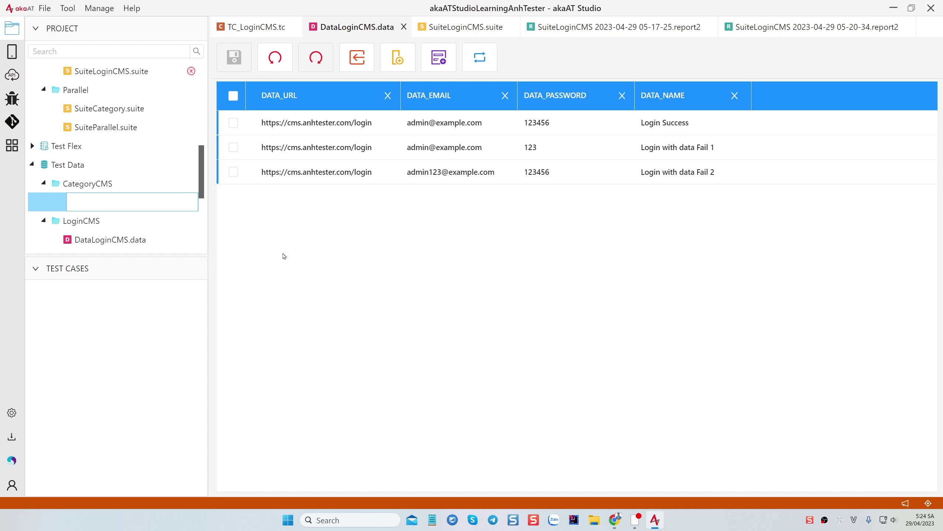
{"action": "type", "text": "Dât"}
{"action": "type", "text": "dd"}
{"action": "type", "text": "Cate"}
{"action": "key", "text": "BackSpace"}
{"action": "key", "text": "BackSpace"}
{"action": "key", "text": "BackSpace"}
{"action": "type", "text": "CategoryCMS"}
{"action": "key", "text": "Return"}
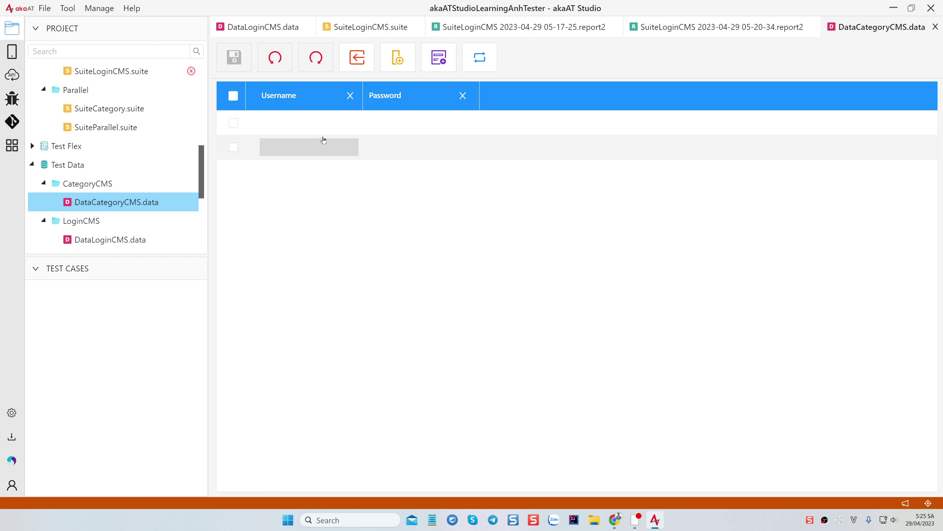
Close all open editor tabs
{"action": "left_click", "coordinate": [364, 29]}
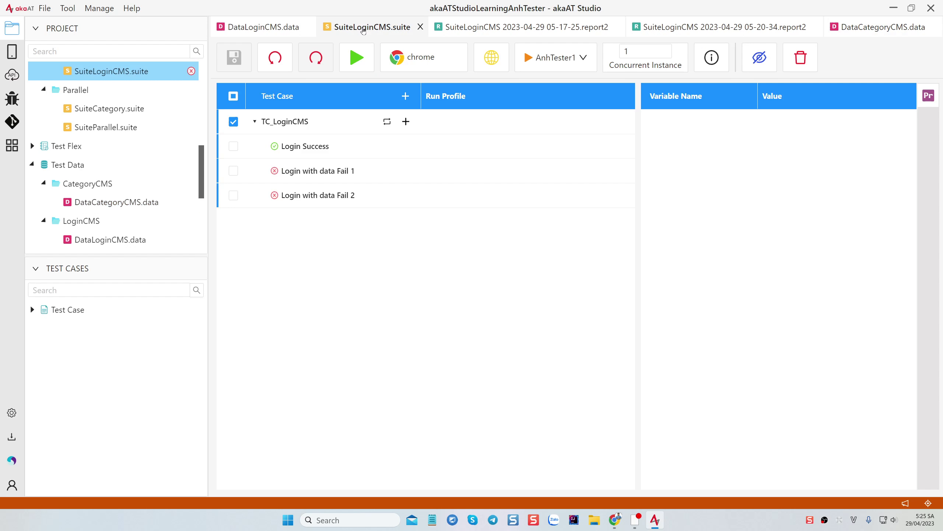
{"action": "right_click", "coordinate": [370, 28]}
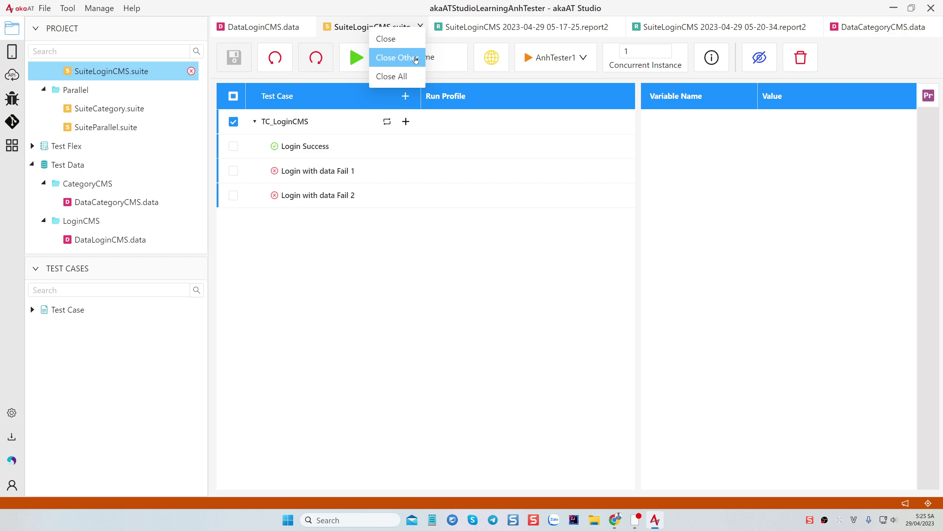
{"action": "left_click", "coordinate": [393, 77]}
Remove DataCategoryCMS.data's Username and Password columns and both rows, then save it
{"action": "double_click", "coordinate": [118, 203]}
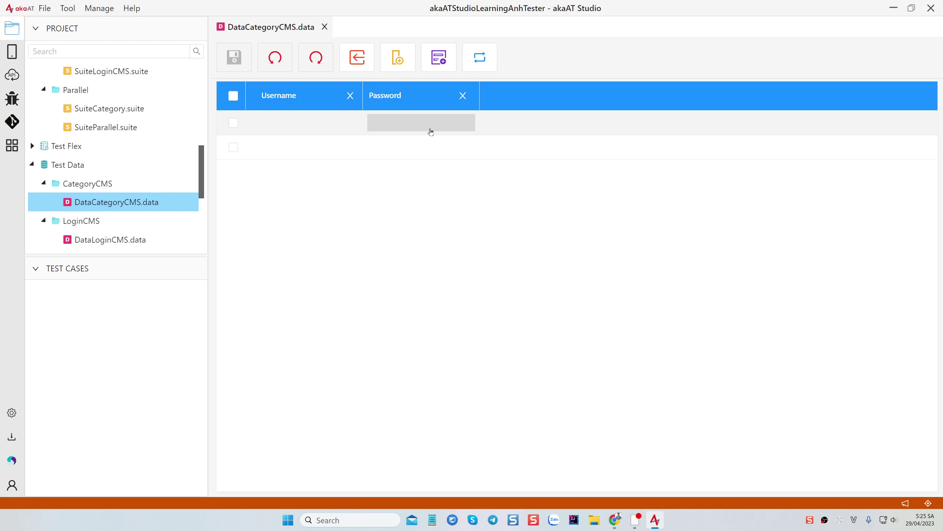
{"action": "left_click", "coordinate": [349, 98]}
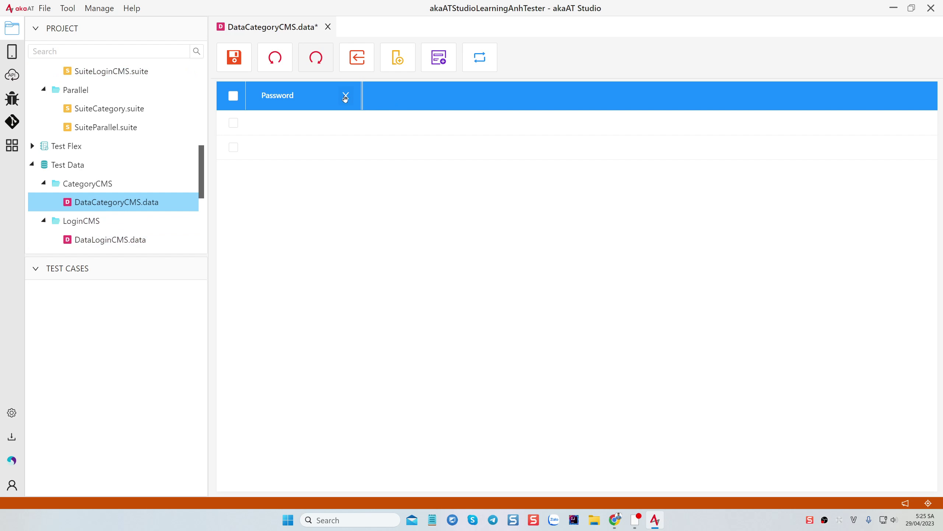
{"action": "left_click", "coordinate": [346, 96]}
{"action": "left_click", "coordinate": [231, 97]}
{"action": "right_click", "coordinate": [282, 129]}
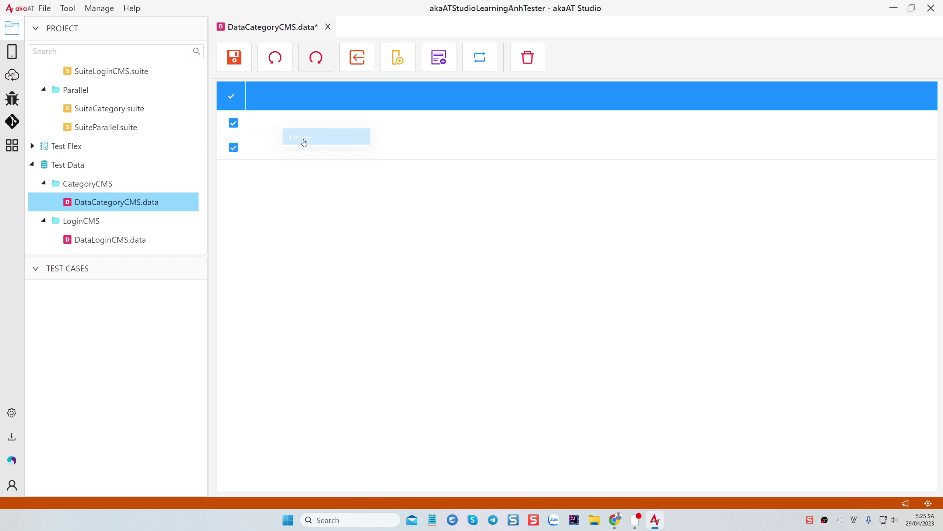
{"action": "left_click", "coordinate": [336, 134]}
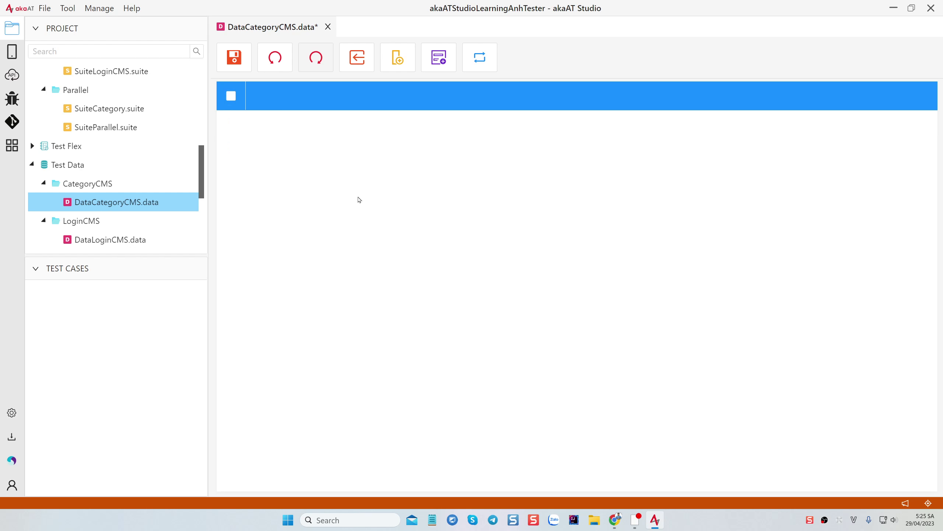
{"action": "key", "text": "ctrl+s"}
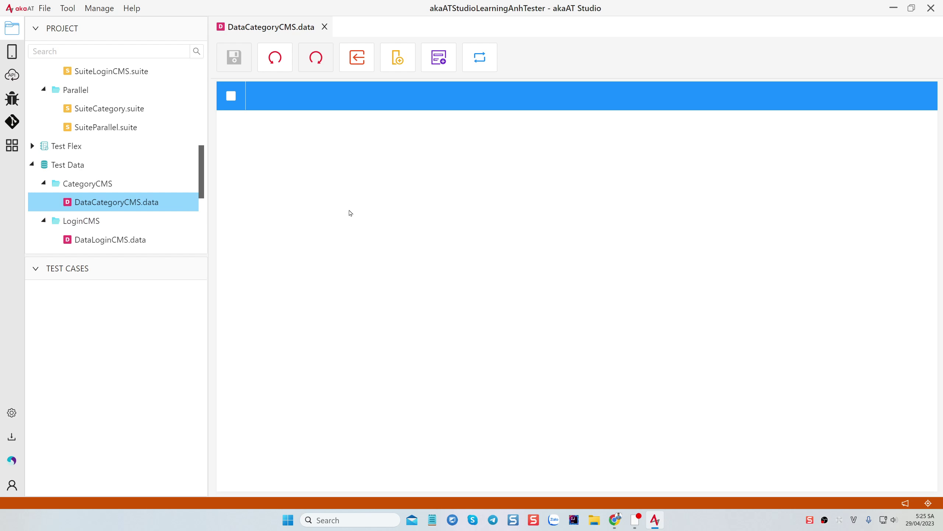
Open TC_AddCategoryCMS.tc and widen its steps table's Input column
{"action": "left_click_drag", "start_coordinate": [139, 257], "coordinate": [143, 380]}
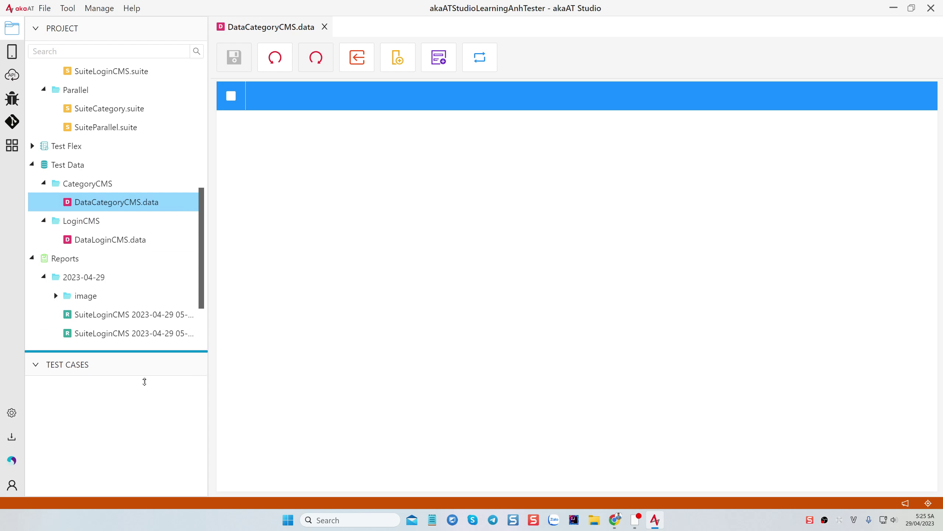
{"action": "scroll", "coordinate": [111, 197], "scroll_direction": "up", "scroll_amount": 3}
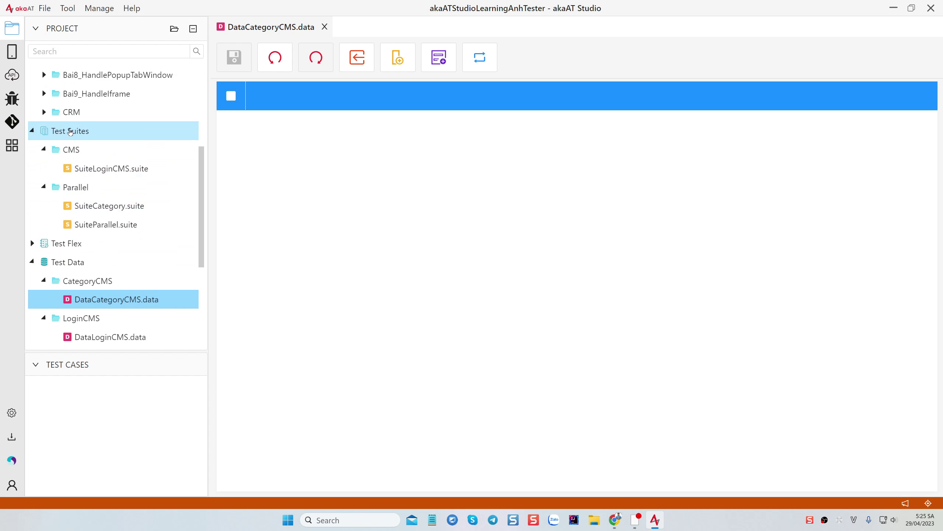
{"action": "scroll", "coordinate": [111, 149], "scroll_direction": "up", "scroll_amount": 5}
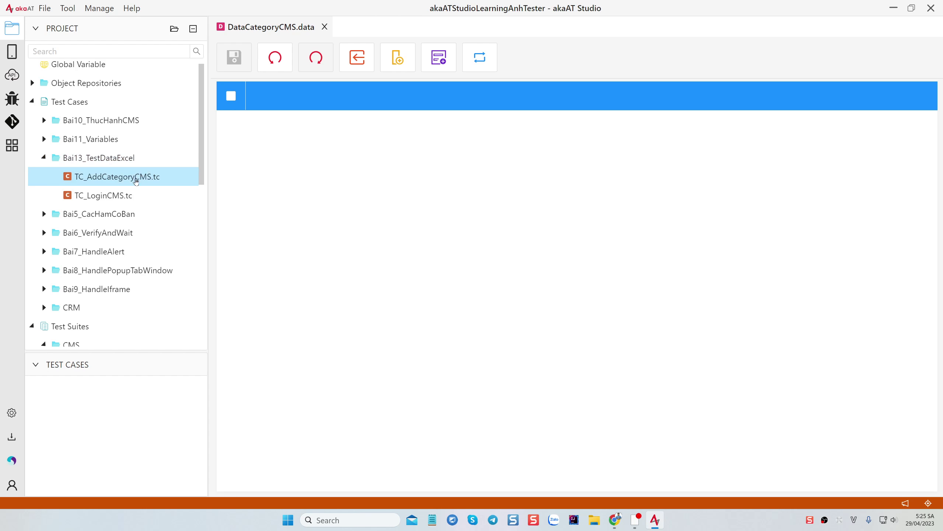
{"action": "double_click", "coordinate": [112, 178]}
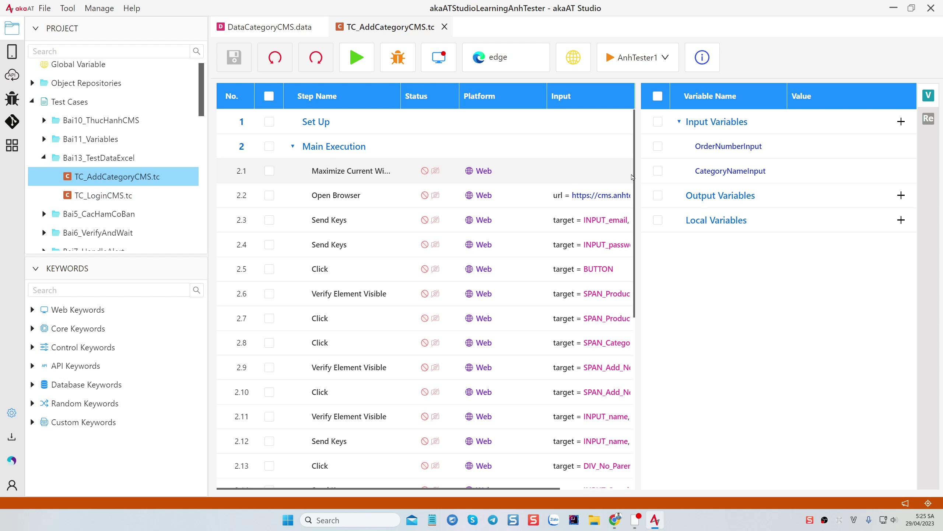
{"action": "left_click_drag", "start_coordinate": [638, 195], "coordinate": [757, 204]}
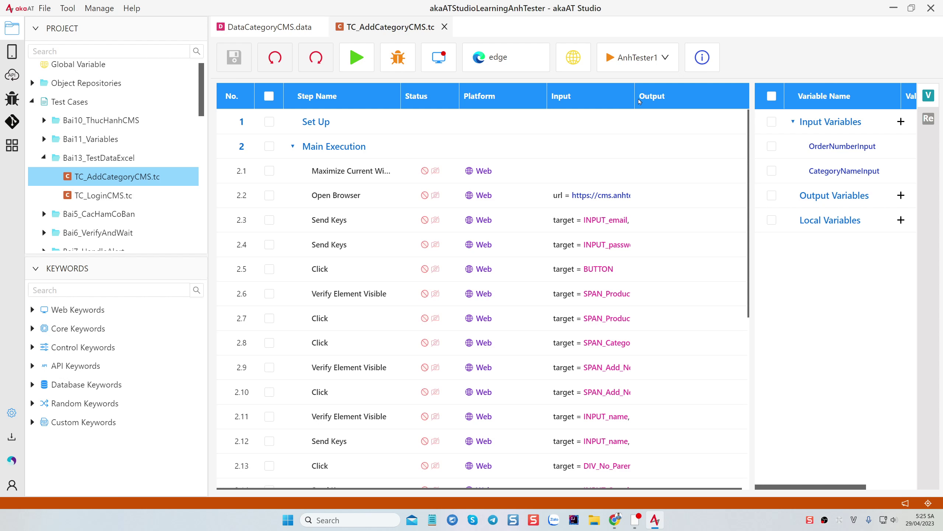
{"action": "left_click_drag", "start_coordinate": [636, 101], "coordinate": [731, 100]}
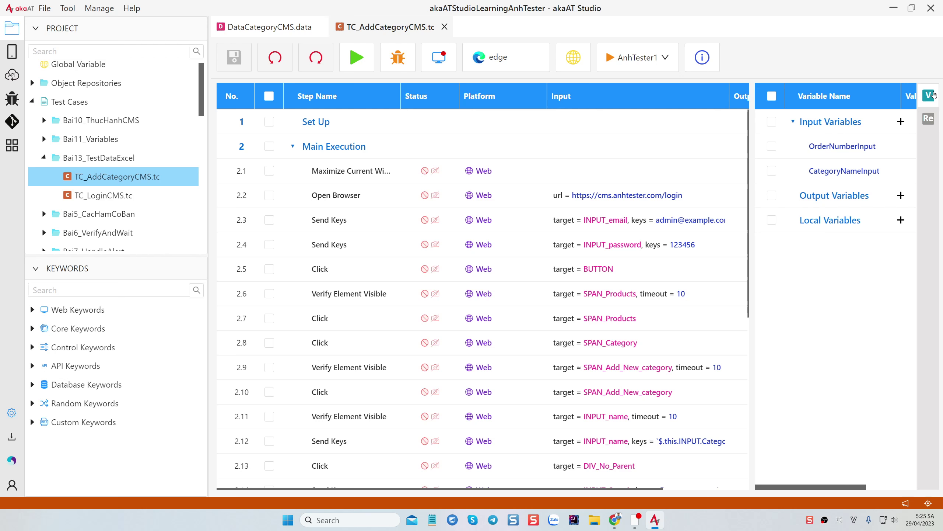
{"action": "left_click", "coordinate": [928, 95]}
{"action": "left_click_drag", "start_coordinate": [730, 100], "coordinate": [801, 104]}
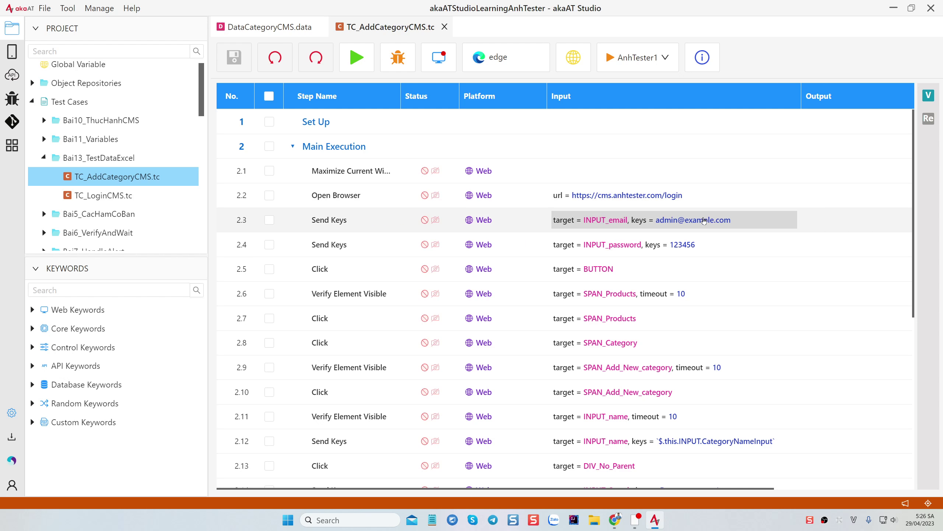
Read through the test steps and show the OrderNumberInput and CategoryNameInput variables
{"action": "scroll", "coordinate": [714, 246], "scroll_direction": "down", "scroll_amount": 2}
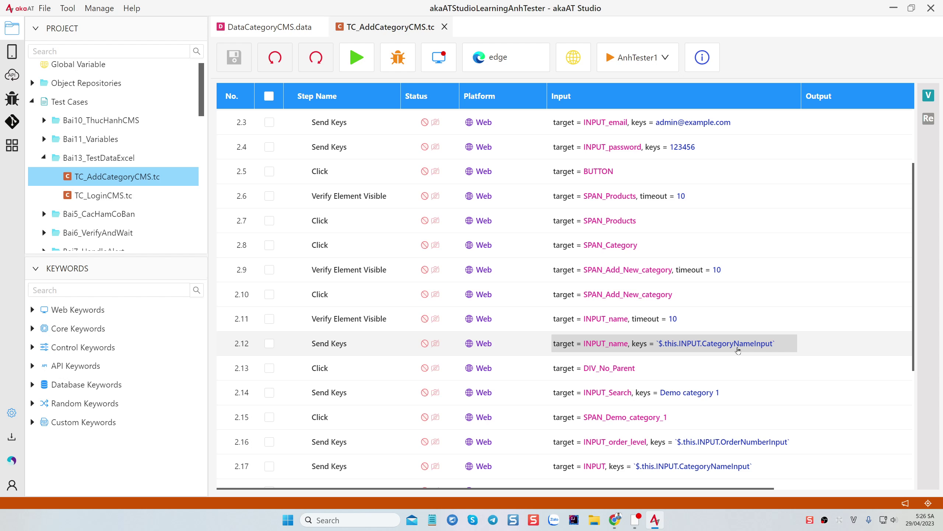
{"action": "scroll", "coordinate": [747, 334], "scroll_direction": "down", "scroll_amount": 2}
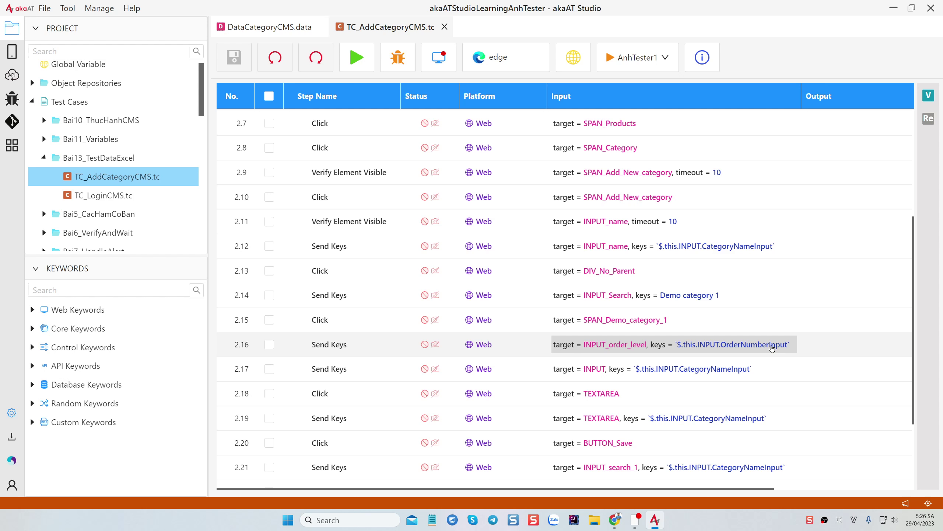
{"action": "scroll", "coordinate": [772, 347], "scroll_direction": "down", "scroll_amount": 2}
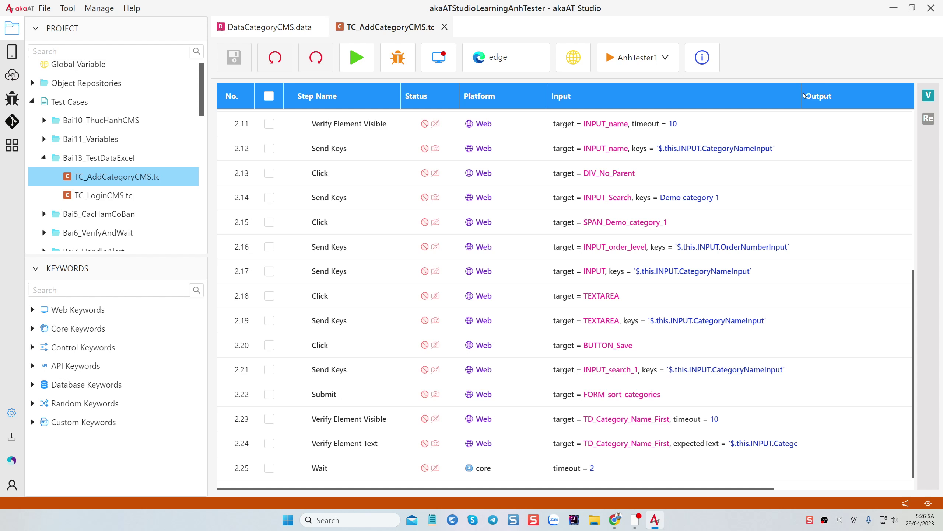
{"action": "left_click_drag", "start_coordinate": [802, 96], "coordinate": [865, 101]}
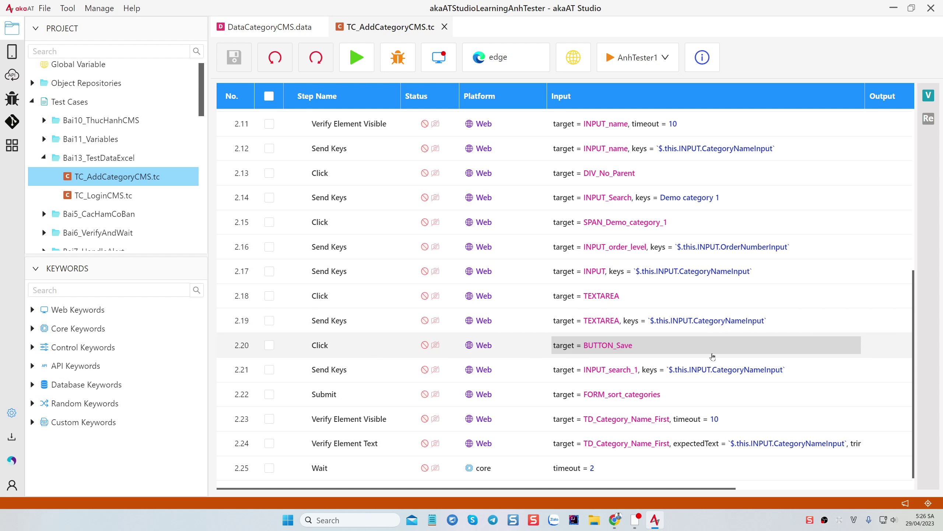
{"action": "scroll", "coordinate": [757, 361], "scroll_direction": "down", "scroll_amount": 1}
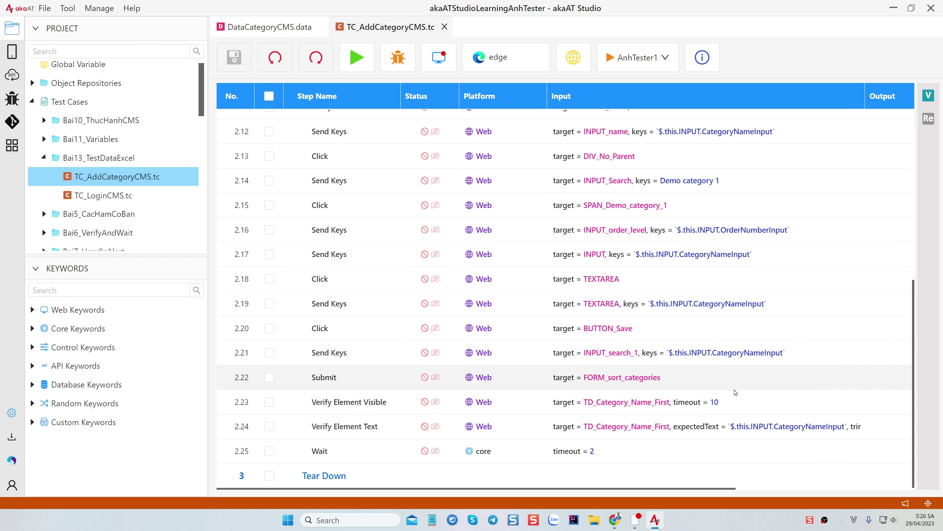
{"action": "scroll", "coordinate": [775, 342], "scroll_direction": "up", "scroll_amount": 5}
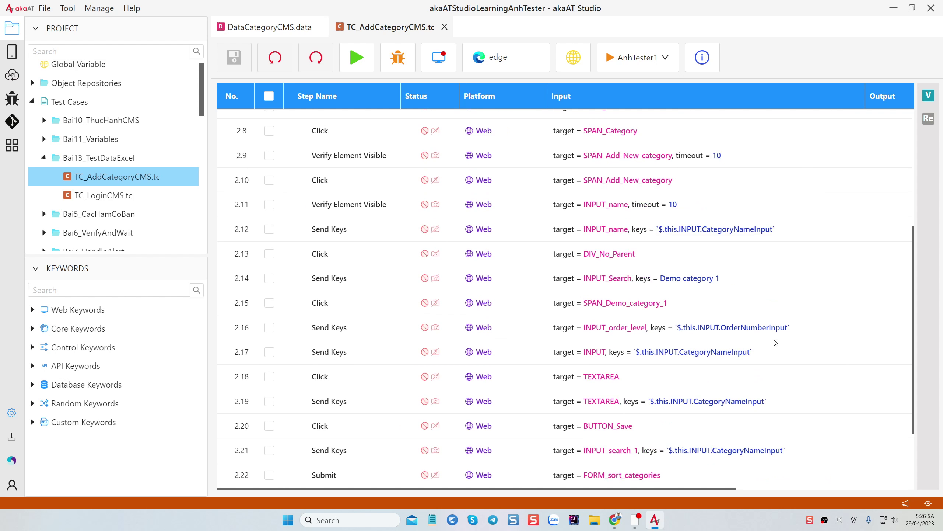
{"action": "scroll", "coordinate": [779, 338], "scroll_direction": "up", "scroll_amount": 5}
{"action": "left_click", "coordinate": [929, 95]}
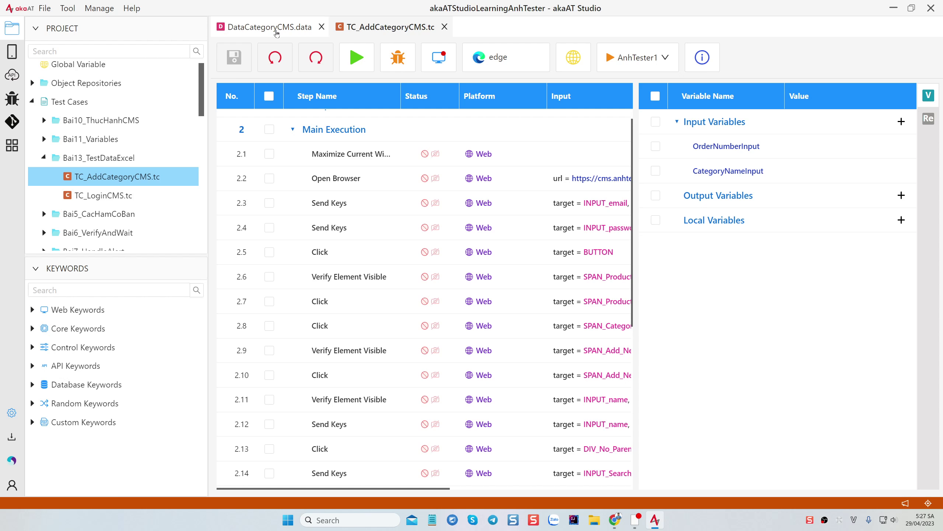
Start importing data into DataCategoryCMS.data with EXCEL as the data type
{"action": "left_click", "coordinate": [270, 29]}
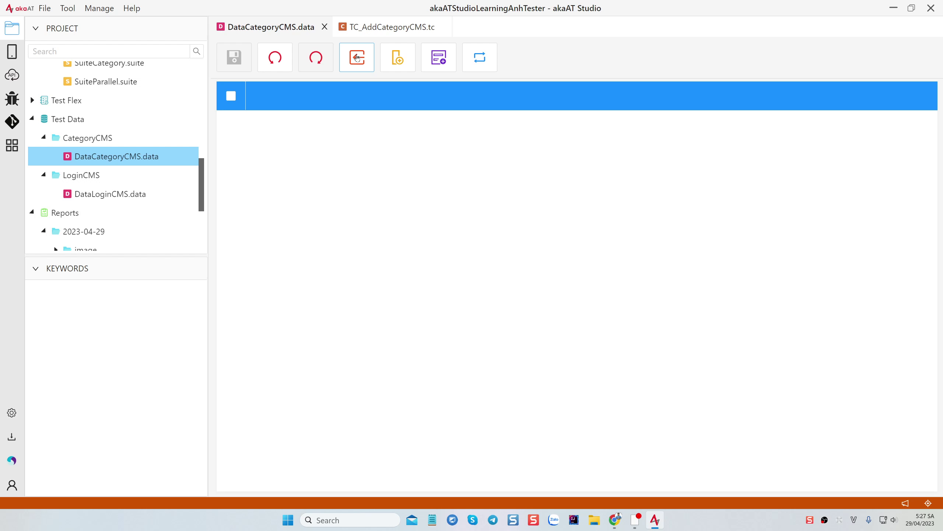
{"action": "left_click", "coordinate": [357, 58]}
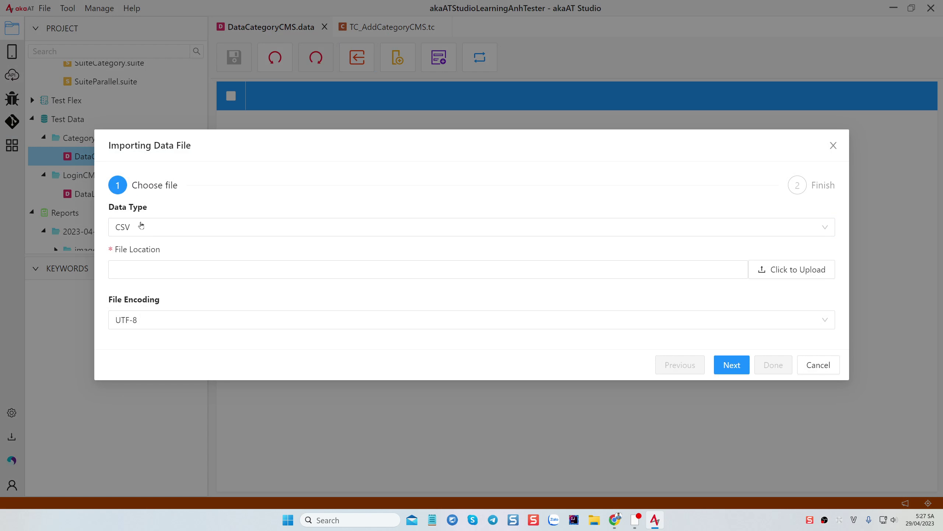
{"action": "left_click", "coordinate": [141, 225]}
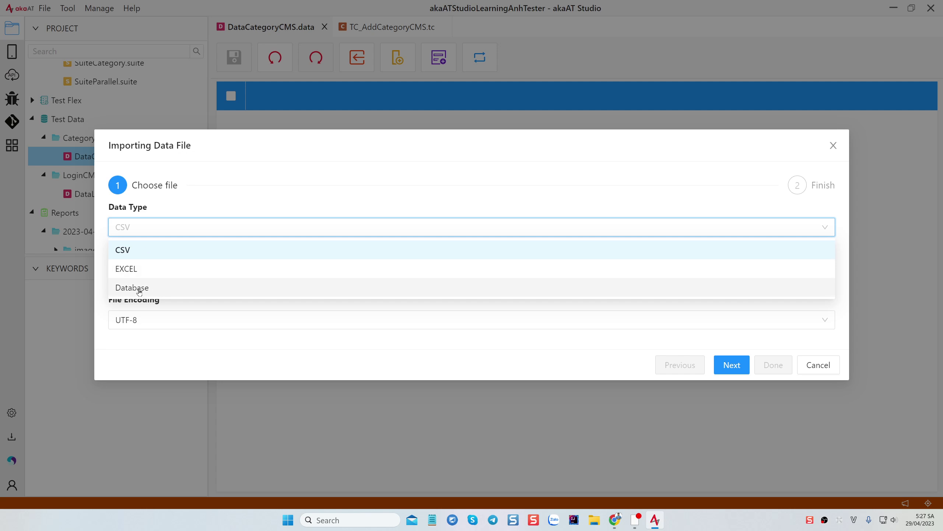
{"action": "left_click", "coordinate": [128, 270]}
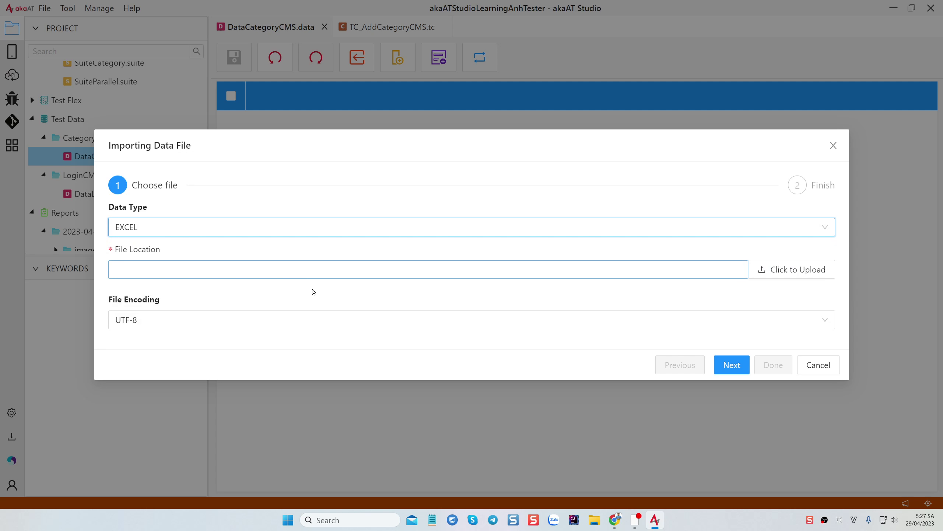
Cancel the upload file chooser without picking a file and open File Explorer instead
{"action": "left_click", "coordinate": [783, 275]}
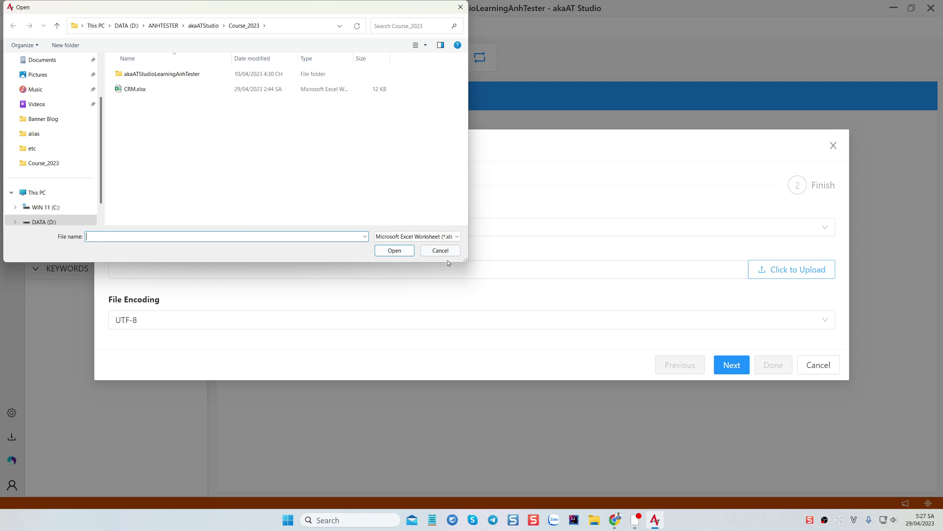
{"action": "left_click", "coordinate": [441, 250]}
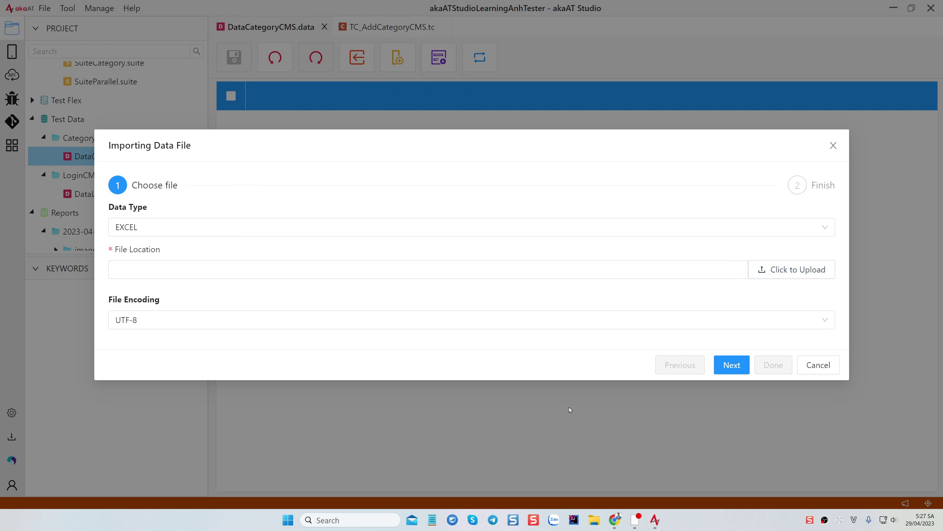
{"action": "key", "text": "super+e"}
Open CRM.xlsx in Excel from D:\ANHTESTER\akaATStudio\Course_2023
{"action": "left_click", "coordinate": [175, 370]}
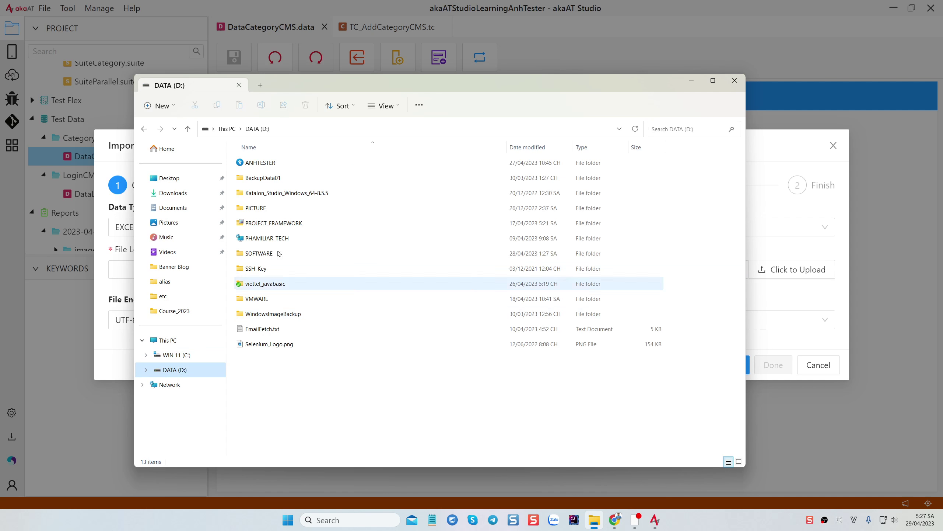
{"action": "double_click", "coordinate": [264, 162]}
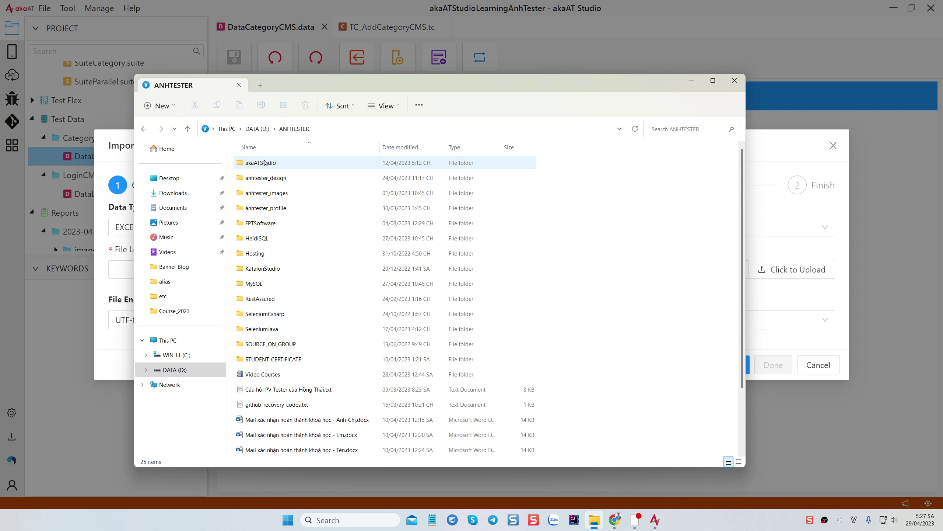
{"action": "double_click", "coordinate": [264, 163]}
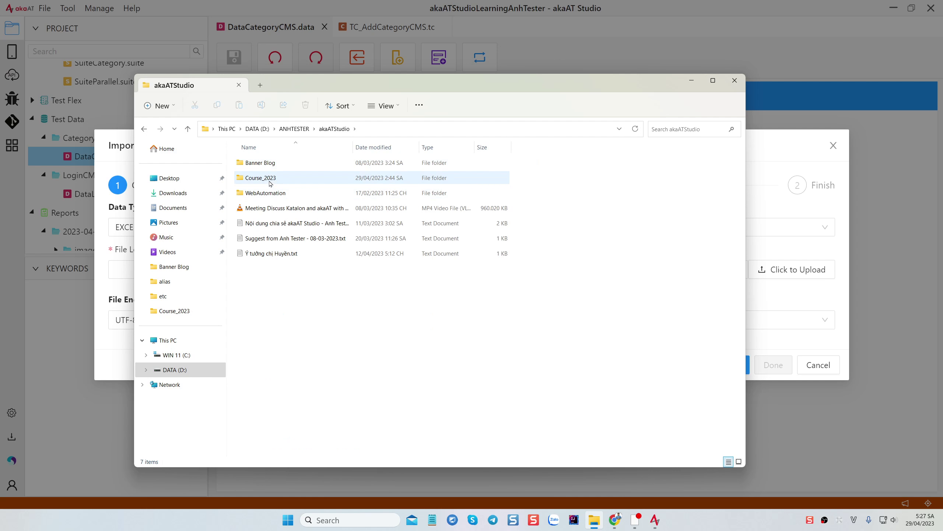
{"action": "double_click", "coordinate": [270, 179]}
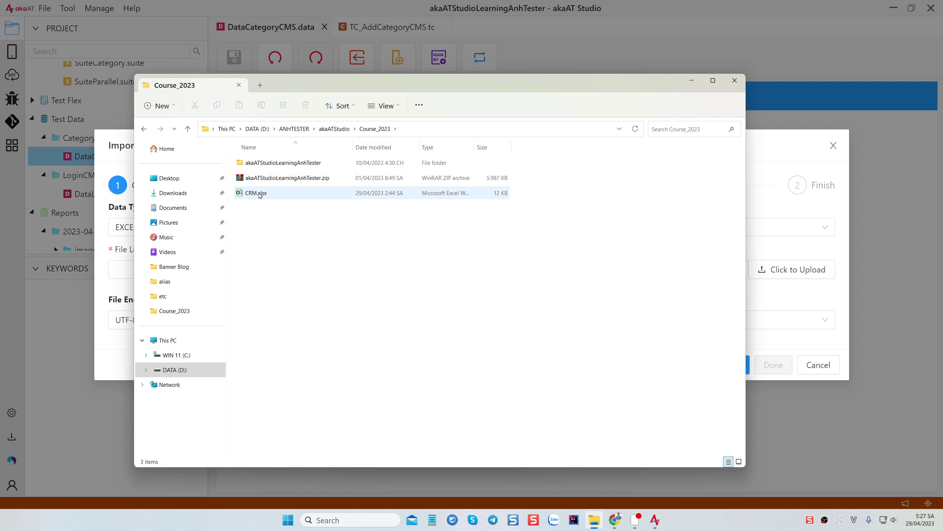
{"action": "double_click", "coordinate": [260, 193]}
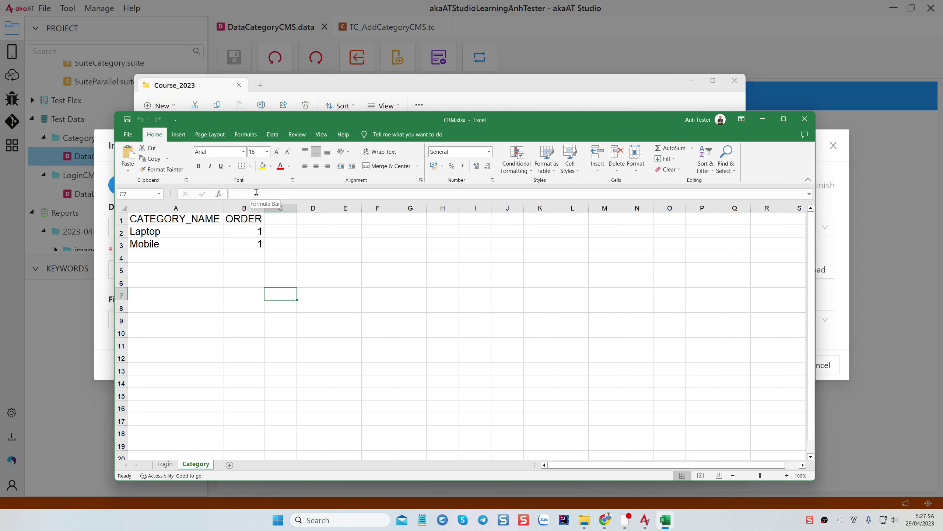
Compare the Login and Category sheets, then select the Category header cells
{"action": "left_click", "coordinate": [169, 464]}
{"action": "left_click", "coordinate": [196, 464]}
{"action": "left_click", "coordinate": [167, 467]}
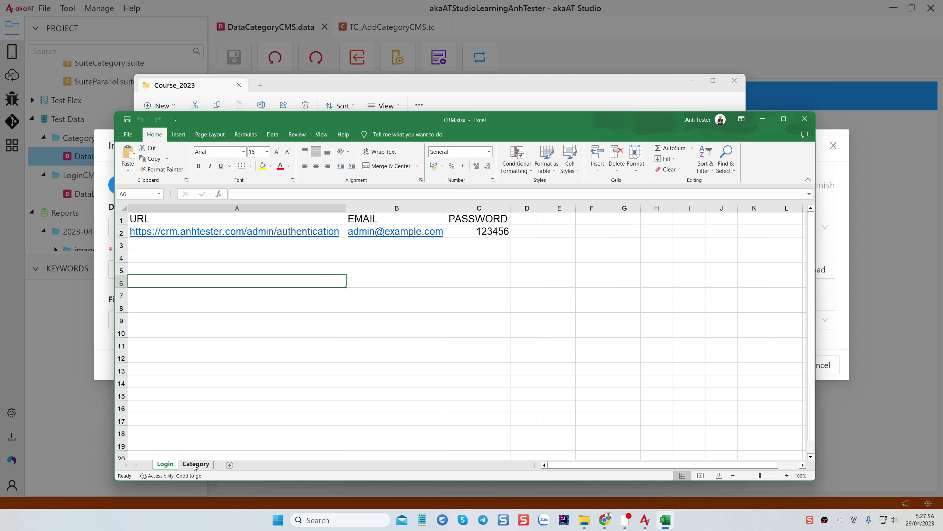
{"action": "left_click", "coordinate": [195, 465]}
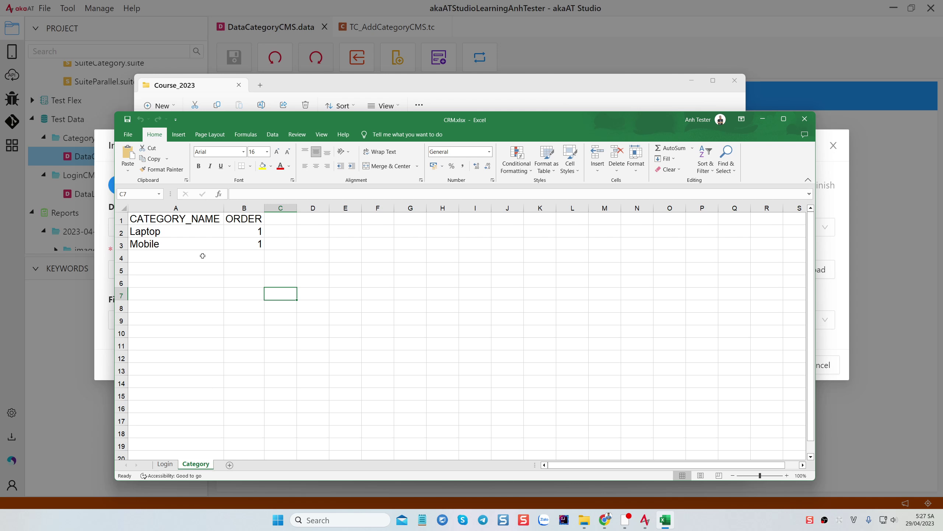
{"action": "left_click_drag", "start_coordinate": [201, 218], "coordinate": [243, 218]}
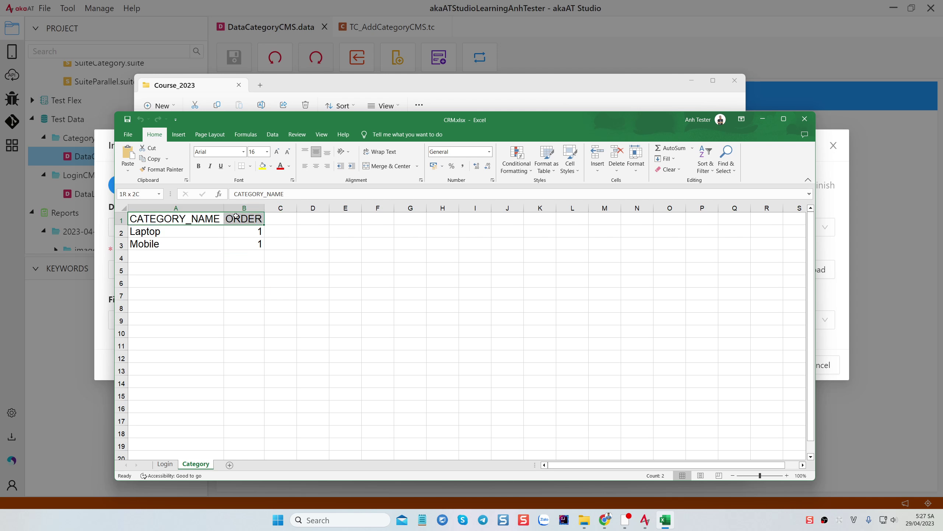
{"action": "left_click", "coordinate": [207, 220]}
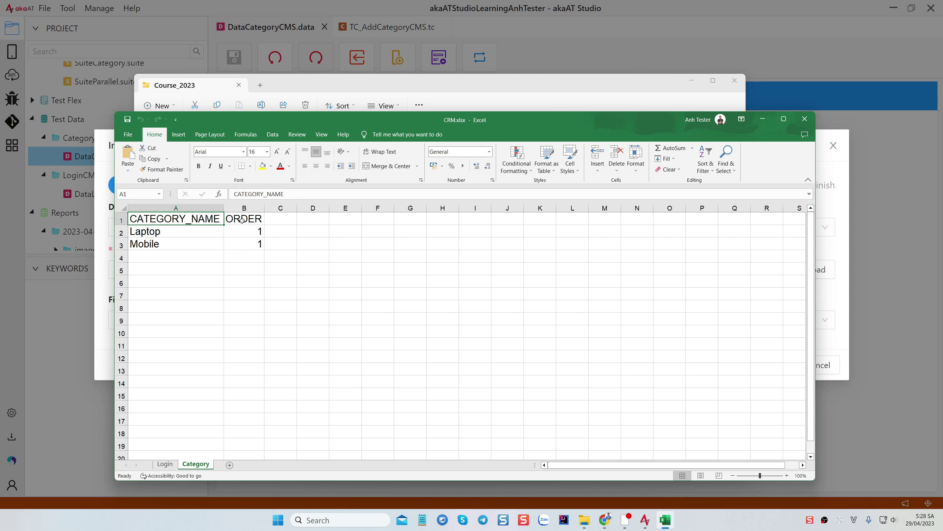
{"action": "left_click", "coordinate": [245, 220]}
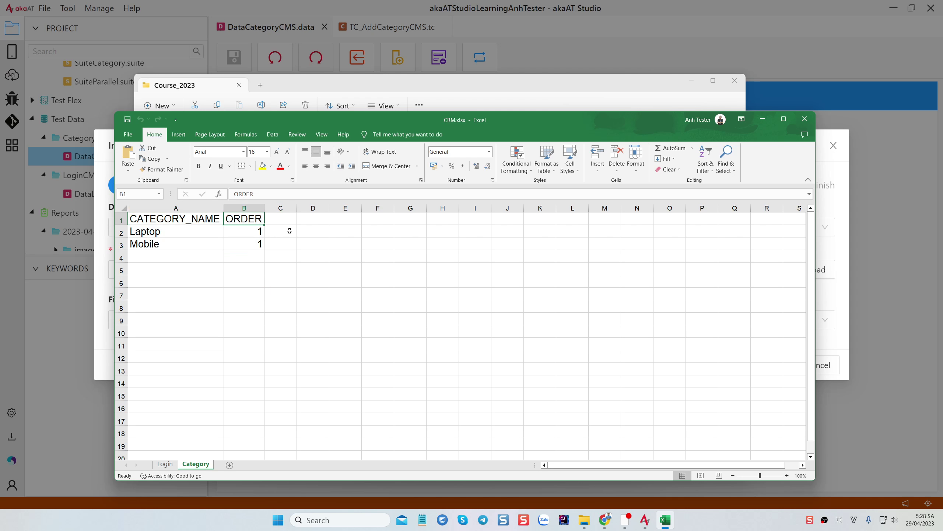
Rename header B1 from ORDER to ORDER_NUMBER and autofit column B
{"action": "double_click", "coordinate": [260, 220]}
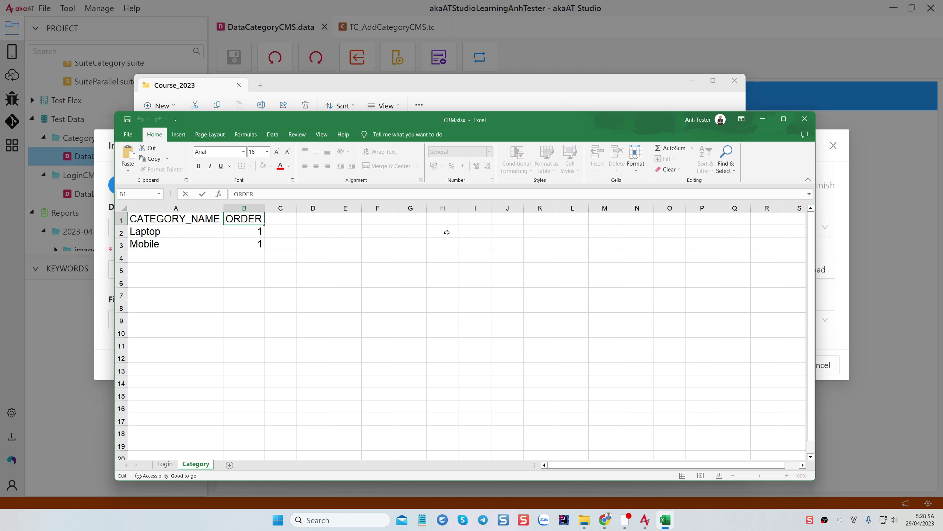
{"action": "type", "text": "_NUMBER"}
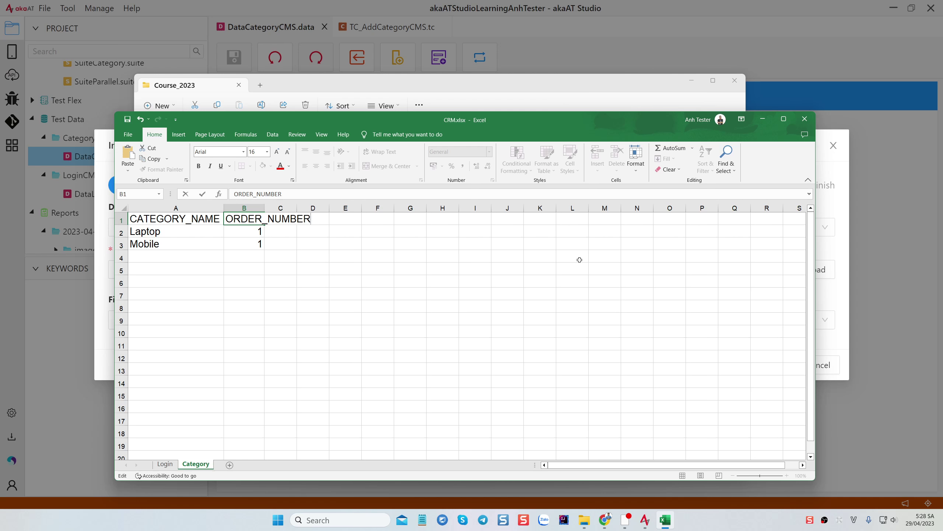
{"action": "left_click", "coordinate": [255, 276]}
{"action": "double_click", "coordinate": [265, 208]}
{"action": "left_click", "coordinate": [339, 267]}
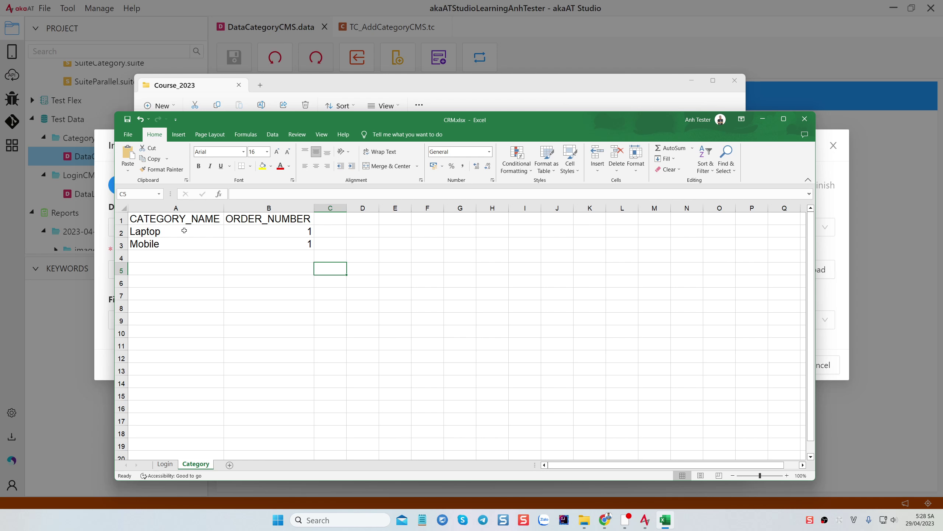
Review the Laptop and Mobile rows, then save and close CRM.xlsx
{"action": "left_click_drag", "start_coordinate": [183, 230], "coordinate": [284, 244]}
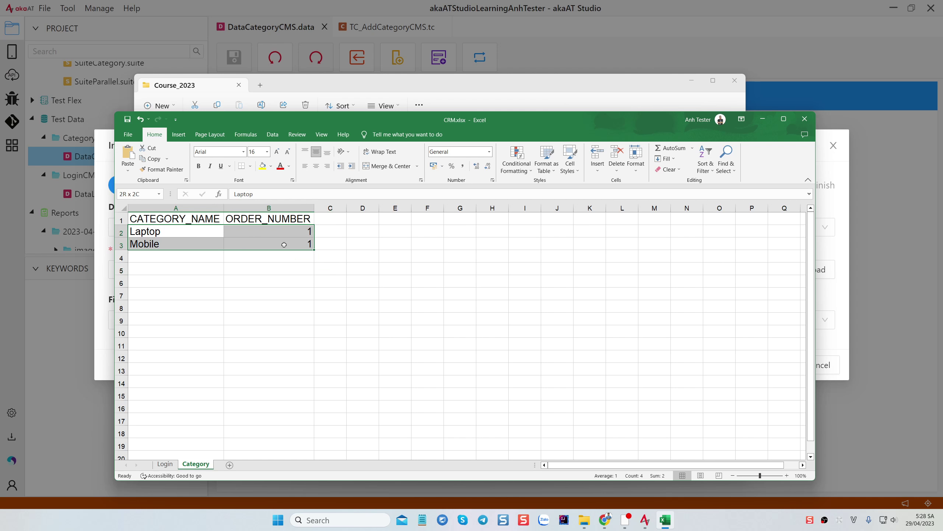
{"action": "left_click", "coordinate": [340, 278]}
{"action": "left_click_drag", "start_coordinate": [196, 235], "coordinate": [300, 245]}
{"action": "left_click", "coordinate": [362, 290]}
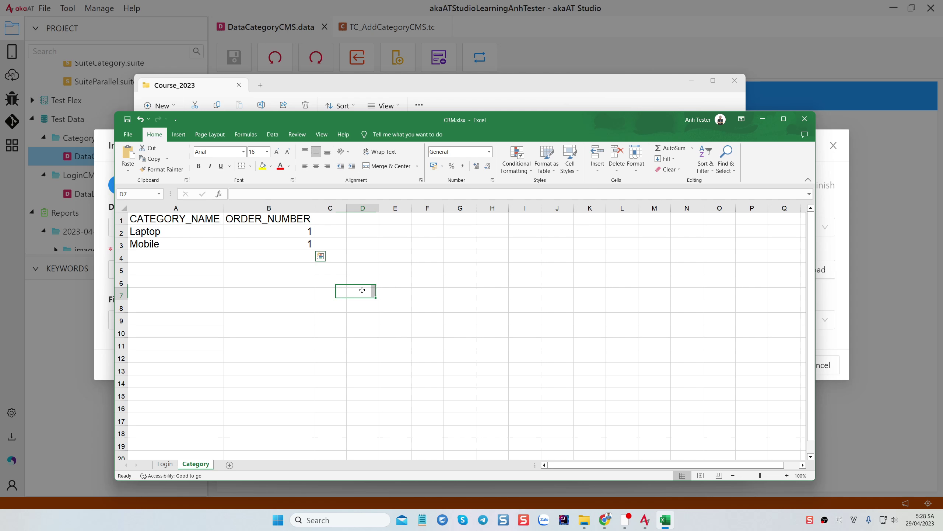
{"action": "left_click", "coordinate": [805, 118]}
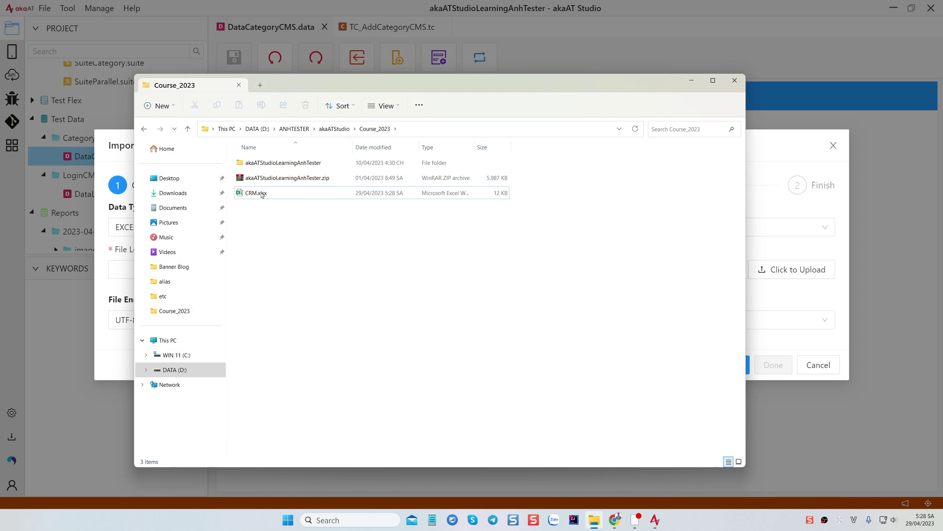
Pick CRM.xlsx as the file in the Importing Data File dialog
{"action": "left_click", "coordinate": [655, 520]}
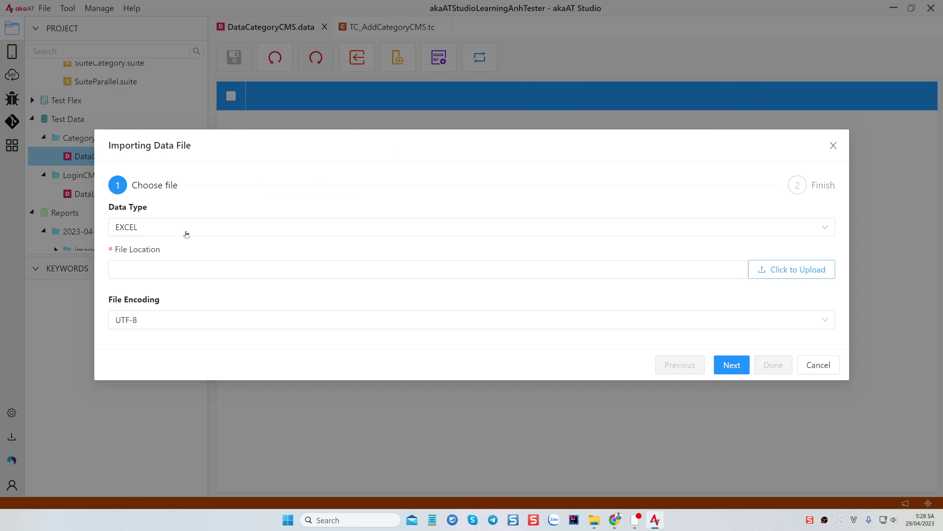
{"action": "left_click", "coordinate": [793, 273]}
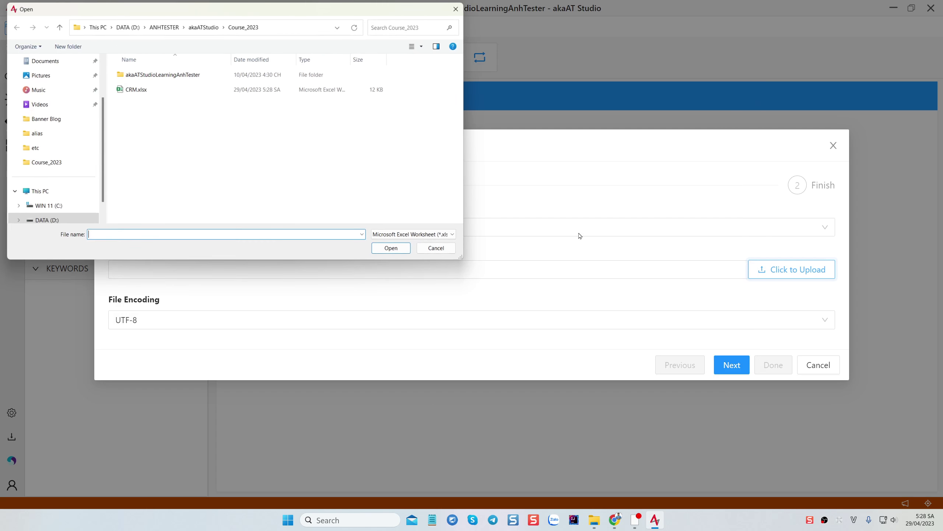
{"action": "left_click", "coordinate": [139, 91]}
{"action": "left_click", "coordinate": [390, 251]}
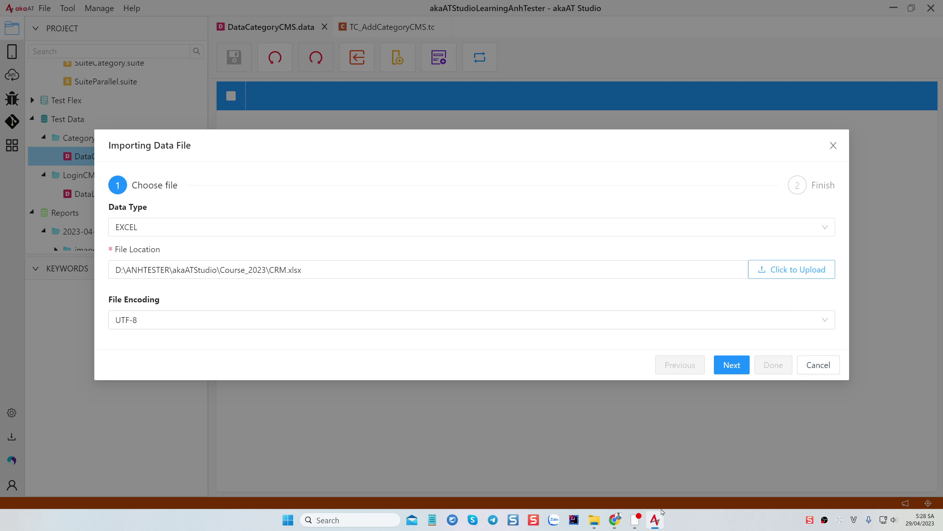
Rename the workbook CRM.xlsx to CMS.xlsx in the Course_2023 folder
{"action": "left_click", "coordinate": [595, 520]}
{"action": "left_click", "coordinate": [248, 193]}
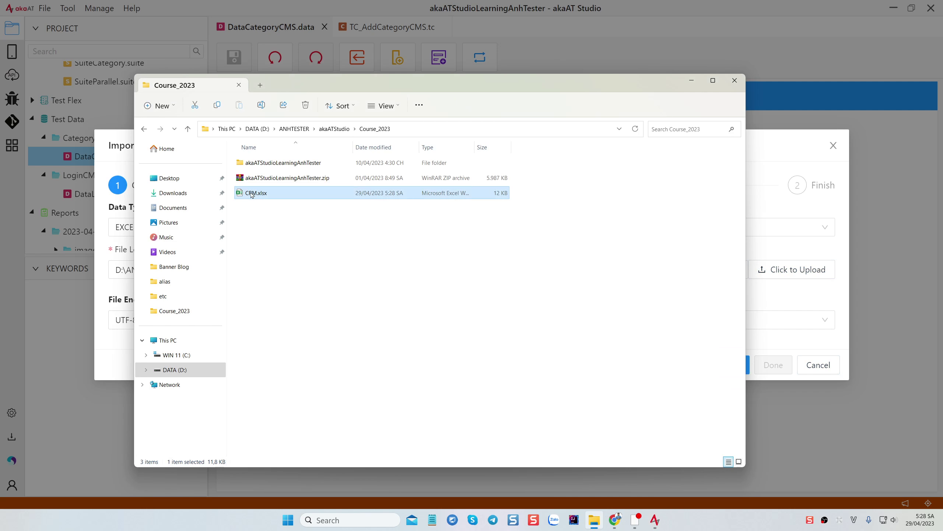
{"action": "left_click", "coordinate": [252, 194]}
{"action": "type", "text": "S"}
{"action": "key", "text": "Left"}
{"action": "key", "text": "Left"}
{"action": "key", "text": "BackSpace"}
{"action": "key", "text": "Return"}
{"action": "left_click", "coordinate": [295, 260]}
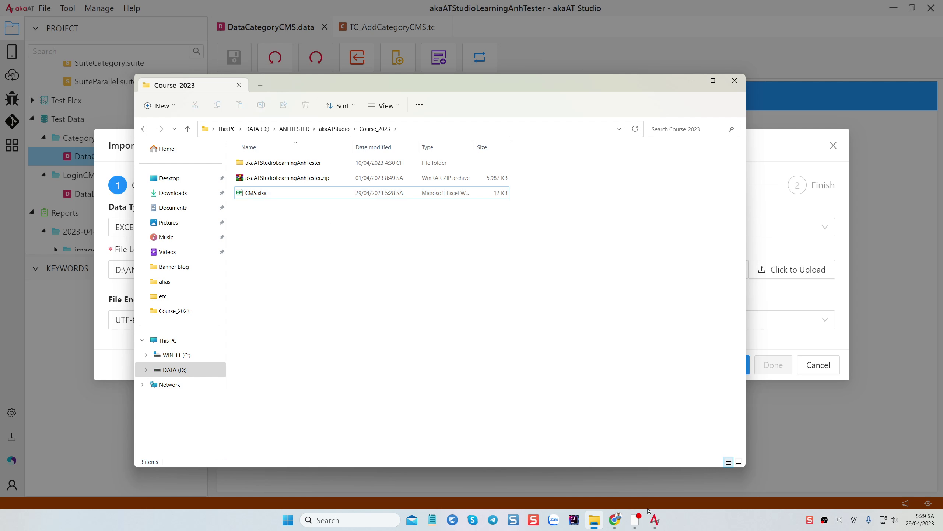
Set the import file to CMS.xlsx and advance to the Finish step
{"action": "left_click", "coordinate": [654, 517]}
{"action": "left_click", "coordinate": [786, 274]}
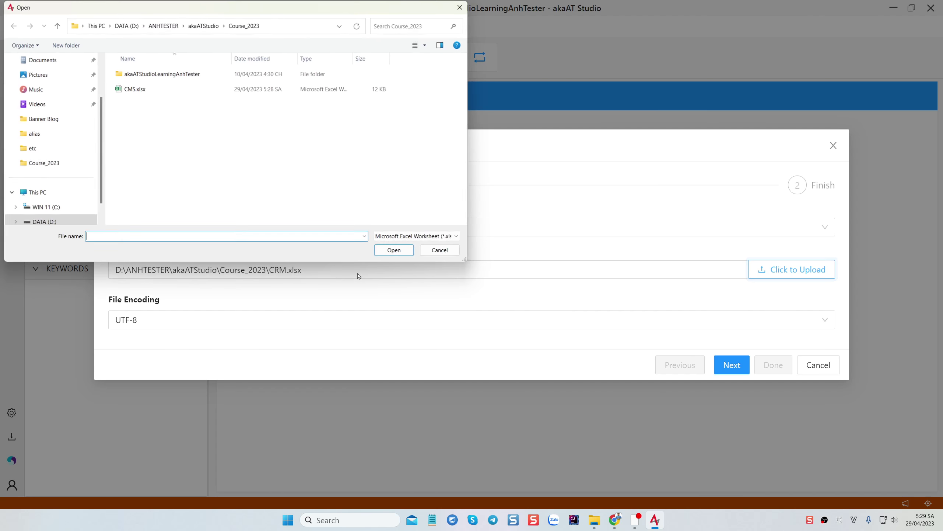
{"action": "double_click", "coordinate": [130, 89]}
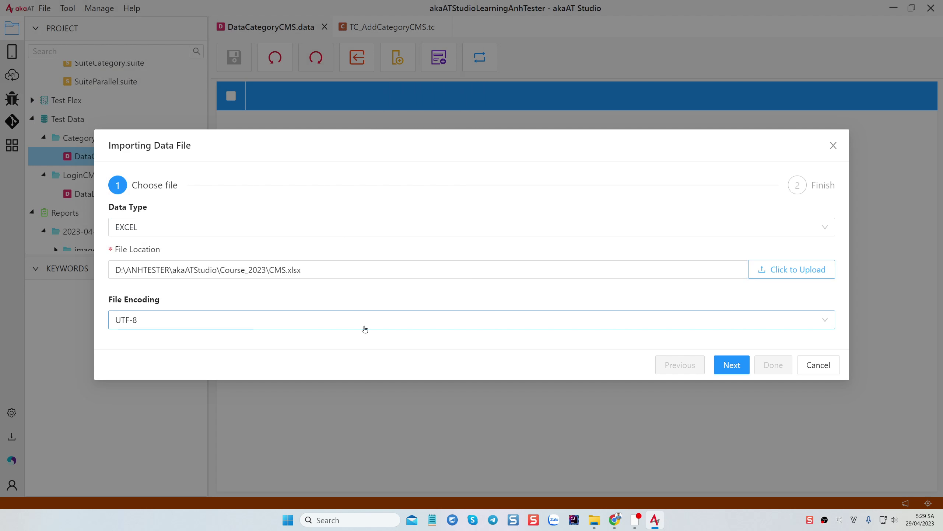
{"action": "left_click", "coordinate": [732, 366]}
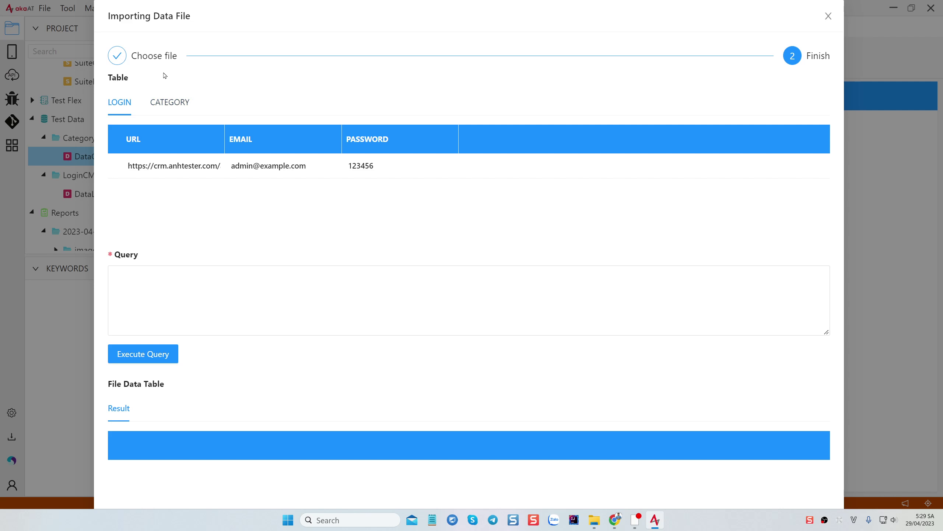
Toggle between the LOGIN and CATEGORY table previews, then click into the Query box
{"action": "left_click", "coordinate": [159, 105]}
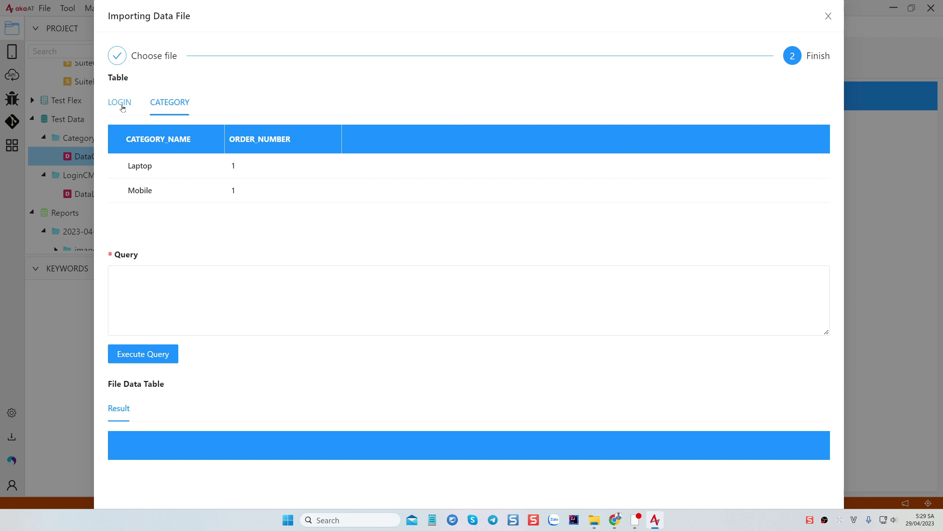
{"action": "left_click", "coordinate": [121, 103]}
{"action": "left_click", "coordinate": [172, 105]}
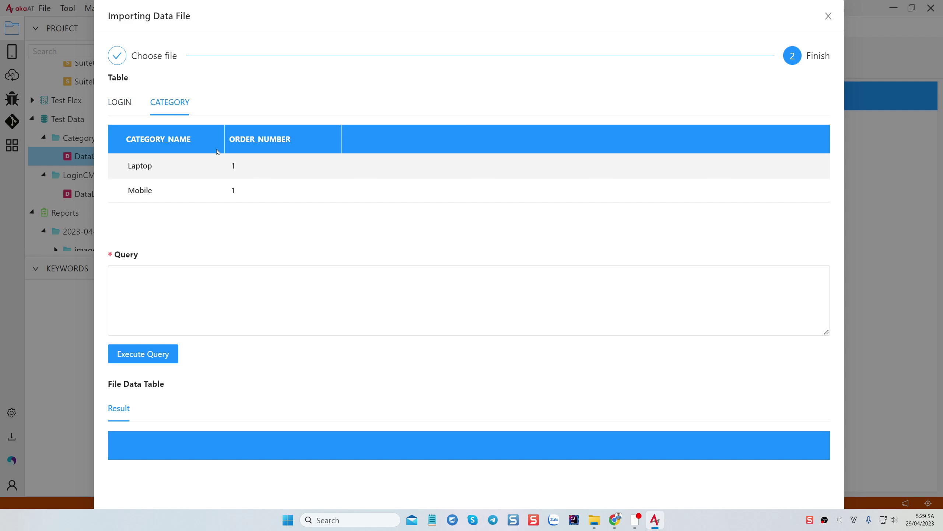
{"action": "left_click", "coordinate": [123, 104]}
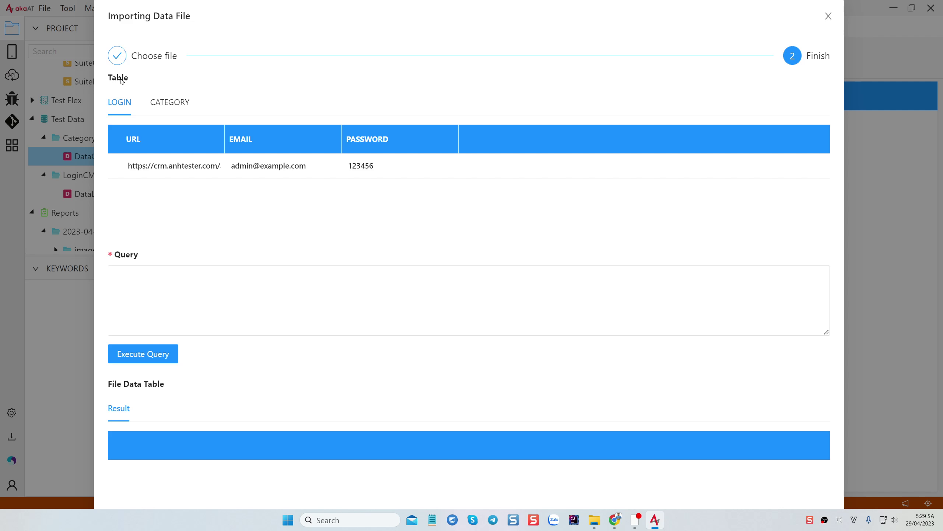
{"action": "left_click", "coordinate": [171, 103]}
{"action": "left_click", "coordinate": [123, 102]}
{"action": "left_click", "coordinate": [172, 104]}
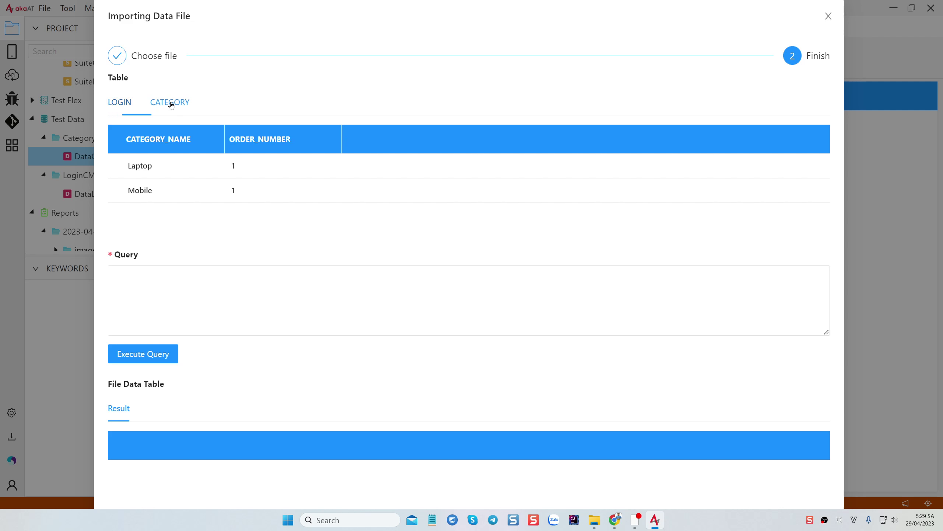
{"action": "left_click", "coordinate": [124, 105]}
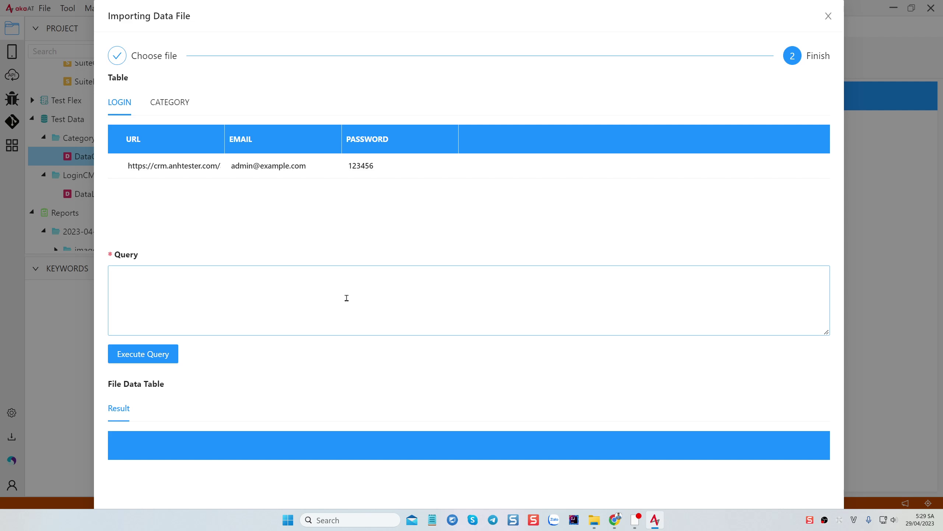
{"action": "scroll", "coordinate": [260, 353], "scroll_direction": "down", "scroll_amount": 3}
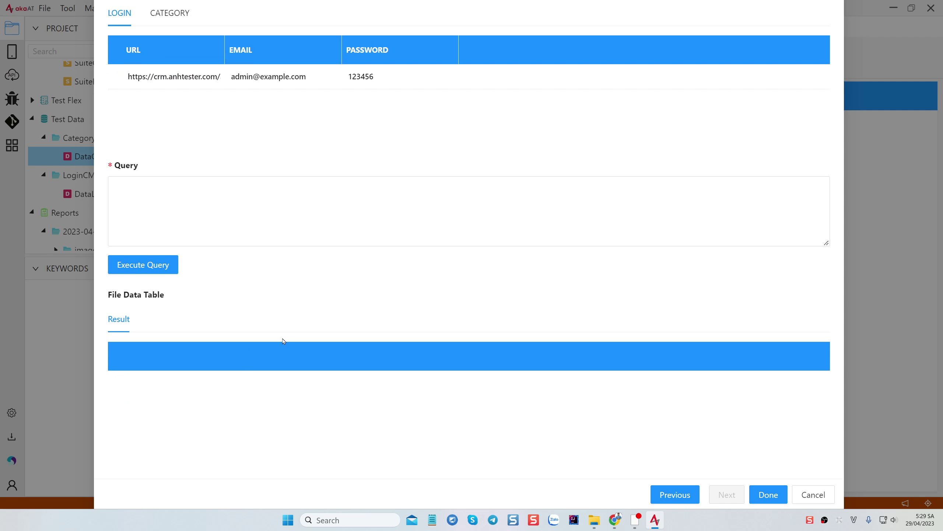
{"action": "scroll", "coordinate": [283, 342], "scroll_direction": "up", "scroll_amount": 3}
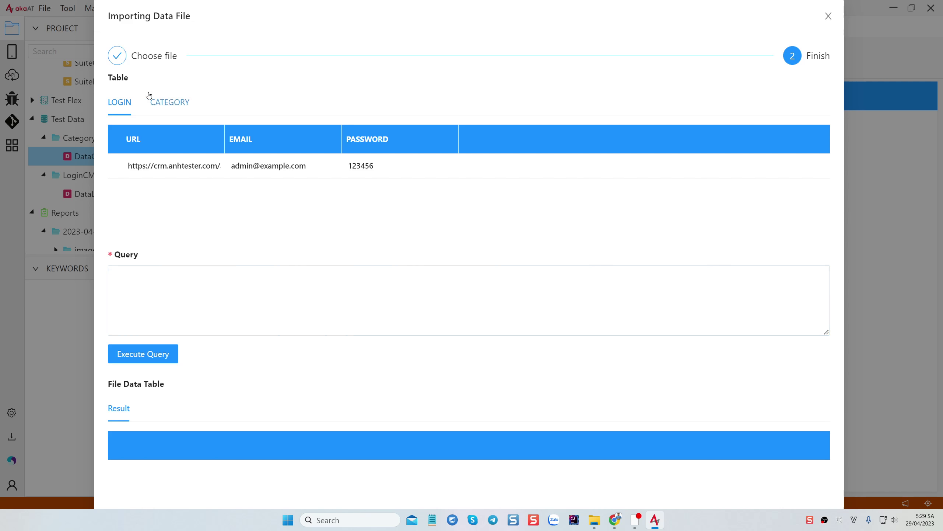
{"action": "left_click", "coordinate": [168, 282]}
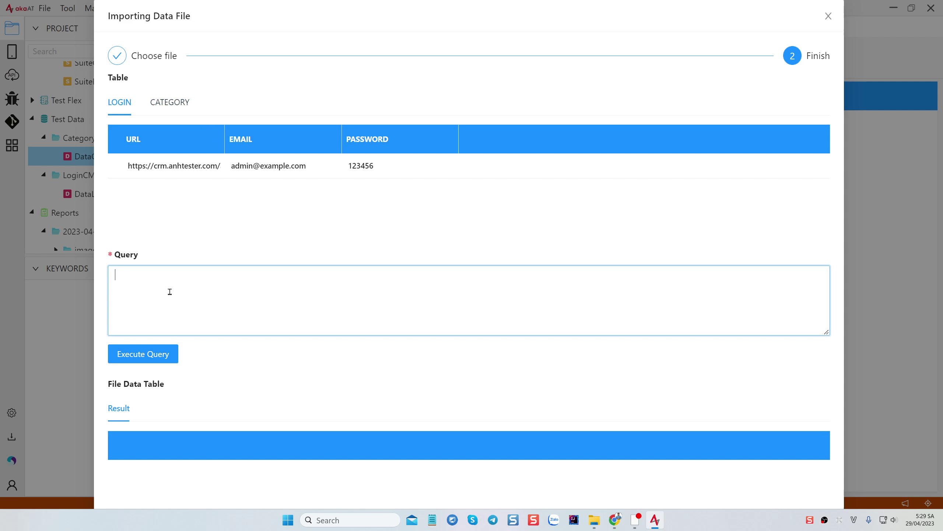
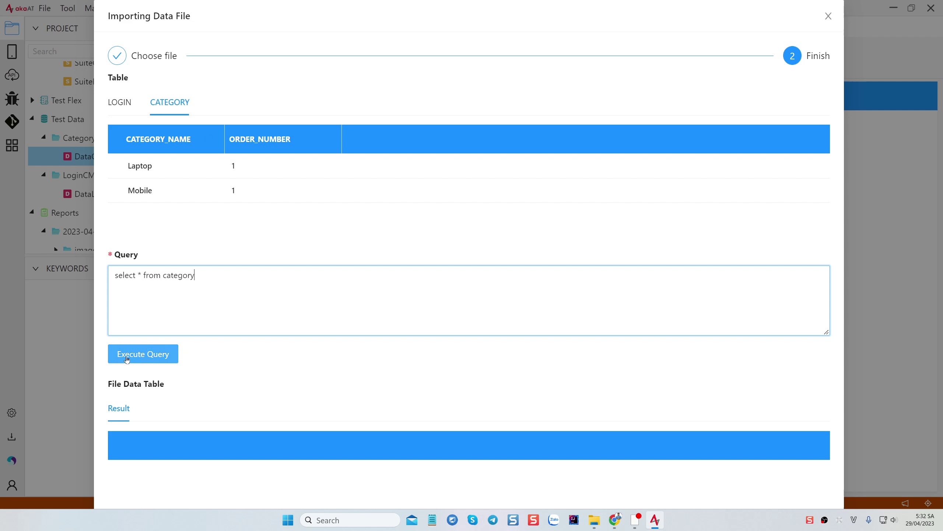
Run 'select * from category' to preview rows Laptop and Mobile, each with order number 1
{"action": "left_click", "coordinate": [146, 356]}
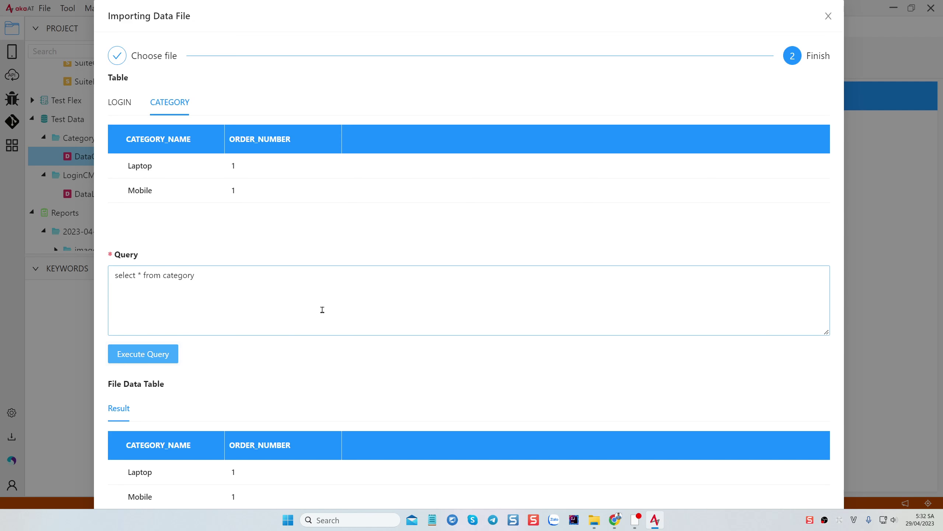
{"action": "scroll", "coordinate": [322, 310], "scroll_direction": "down", "scroll_amount": 3}
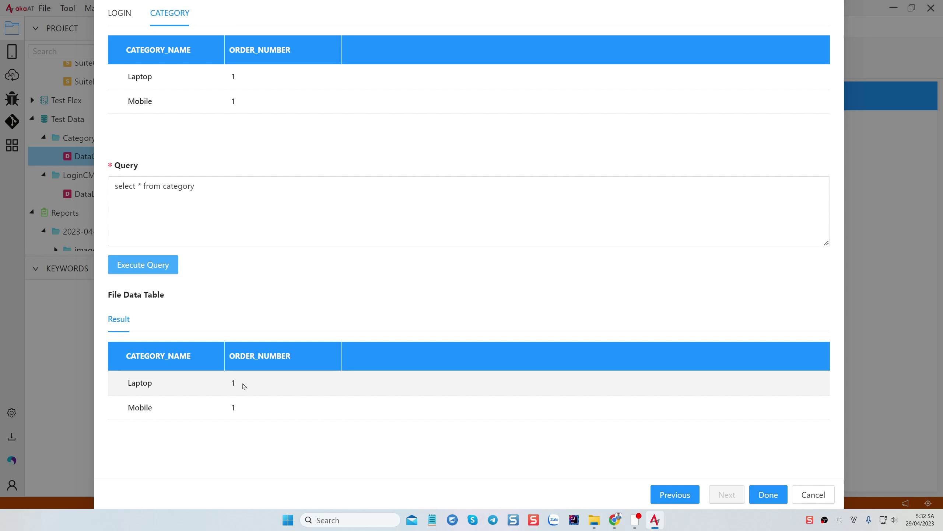
{"action": "left_click_drag", "start_coordinate": [194, 185], "coordinate": [113, 190]}
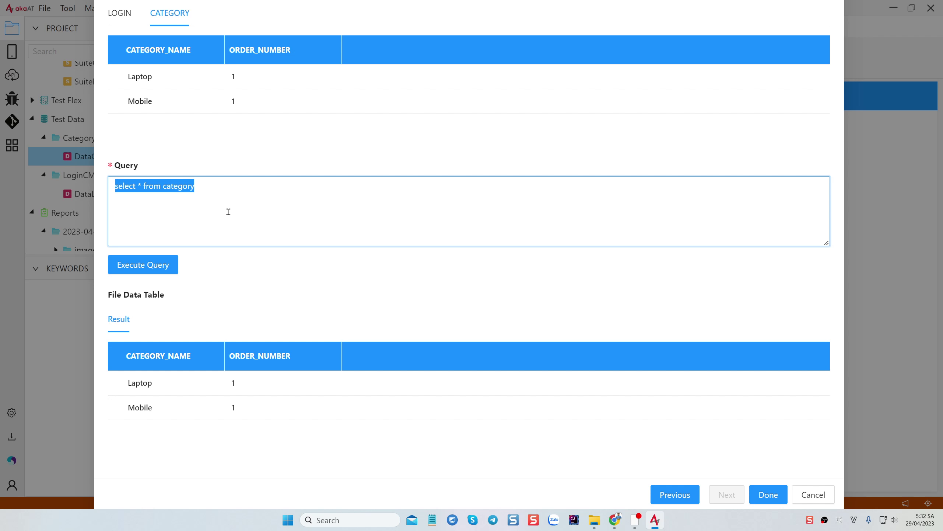
{"action": "left_click", "coordinate": [207, 186]}
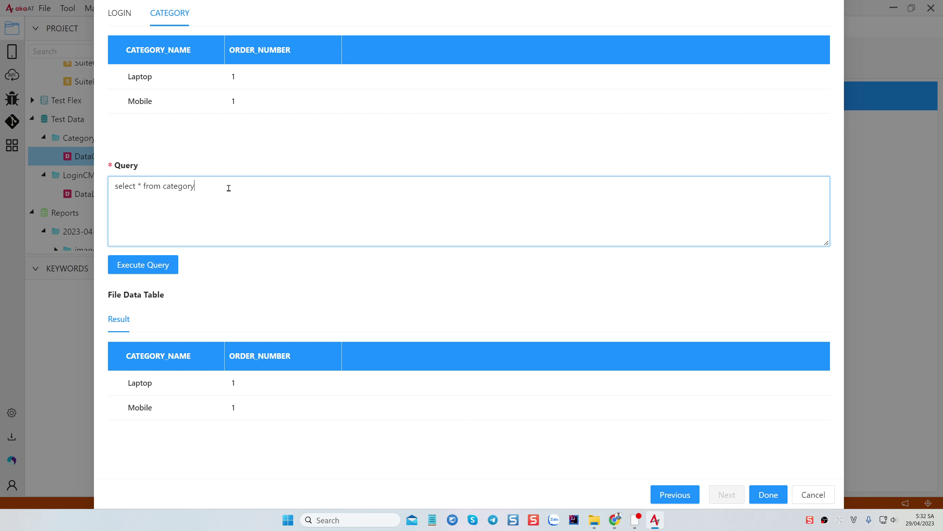
{"action": "left_click_drag", "start_coordinate": [229, 188], "coordinate": [101, 190]}
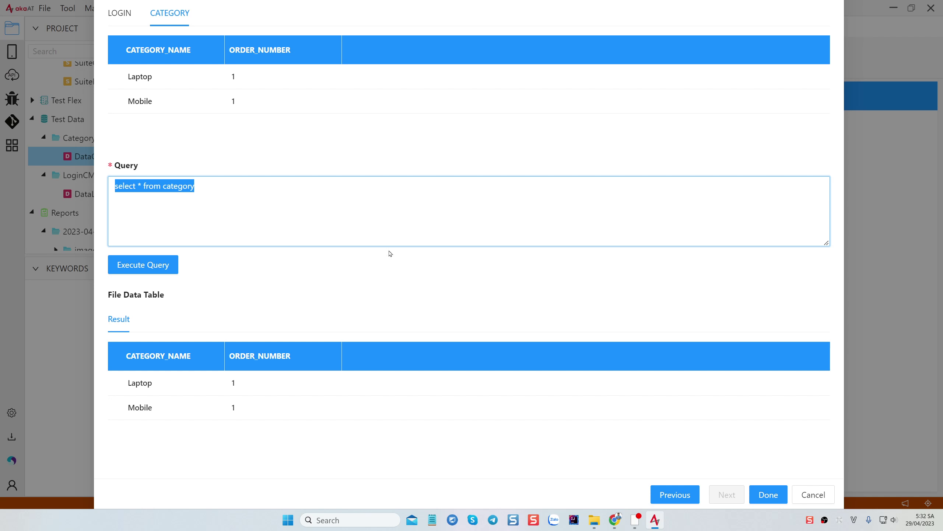
{"action": "left_click", "coordinate": [211, 190]}
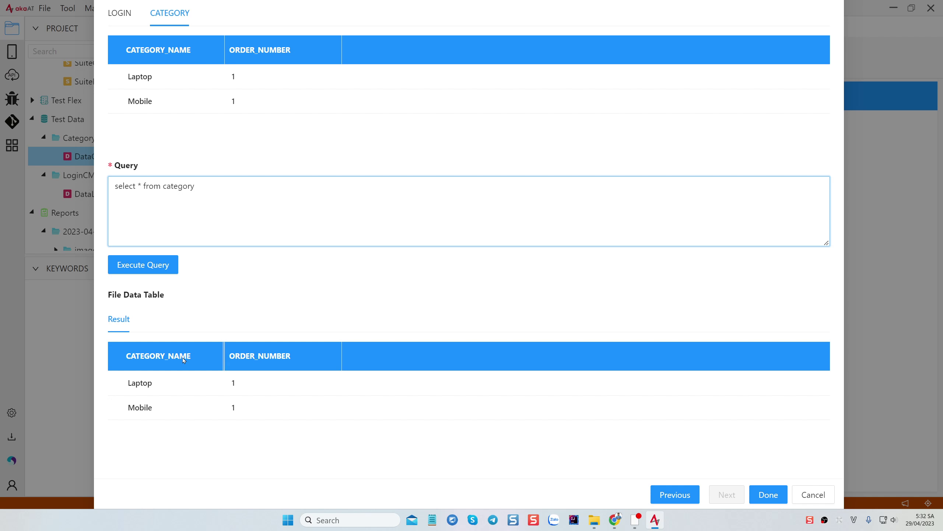
{"action": "key", "text": "BackSpace"}
{"action": "type", "text": "category_name"}
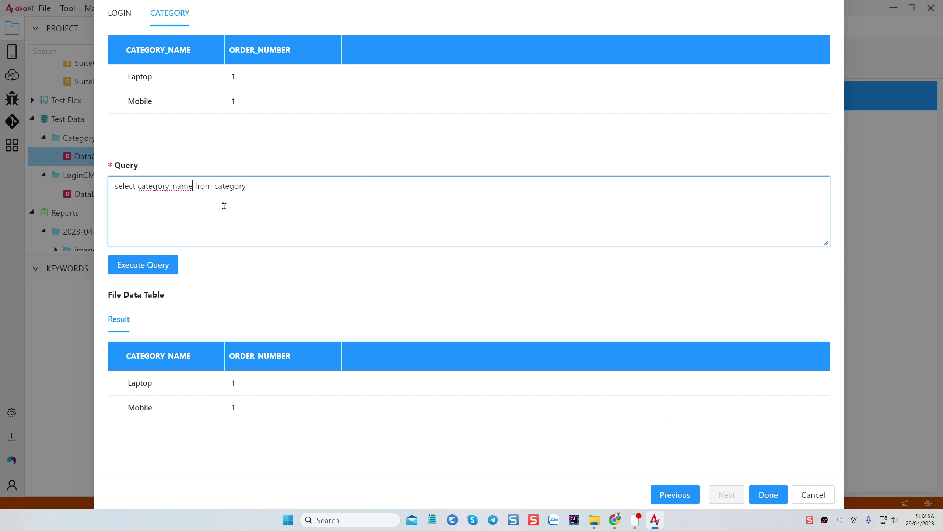
{"action": "left_click", "coordinate": [148, 265]}
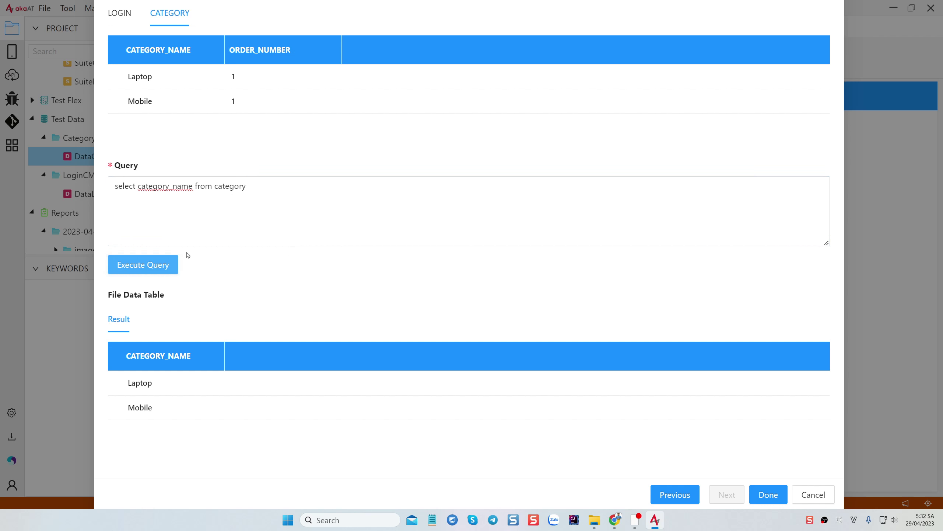
{"action": "double_click", "coordinate": [168, 188]}
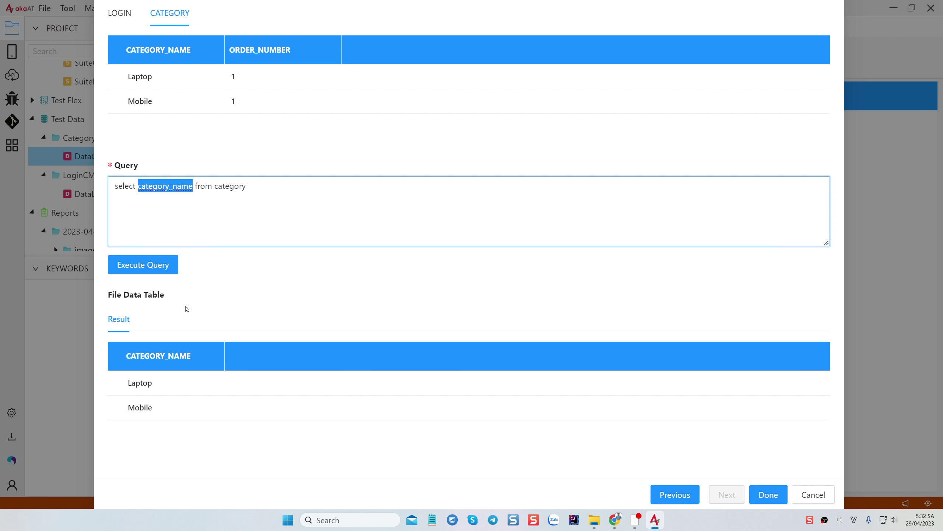
{"action": "double_click", "coordinate": [164, 188]}
{"action": "type", "text": "*"}
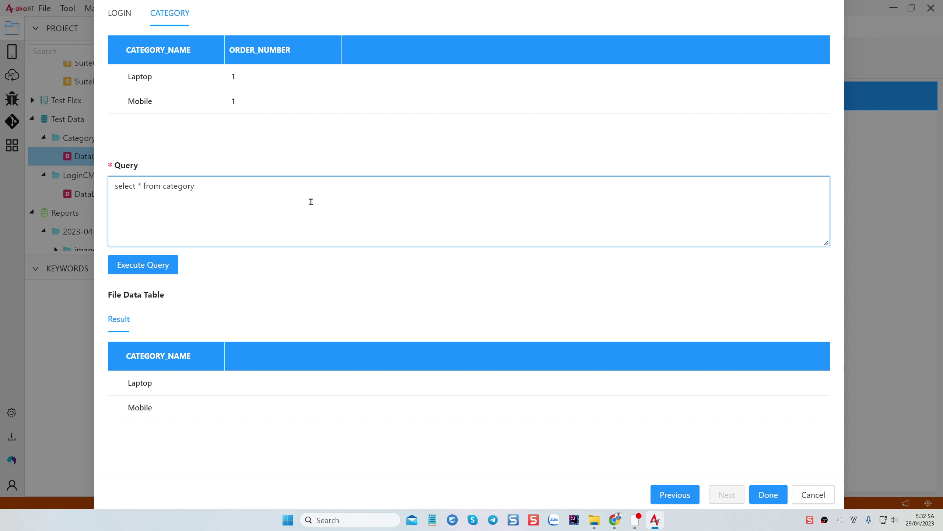
{"action": "left_click", "coordinate": [170, 265]}
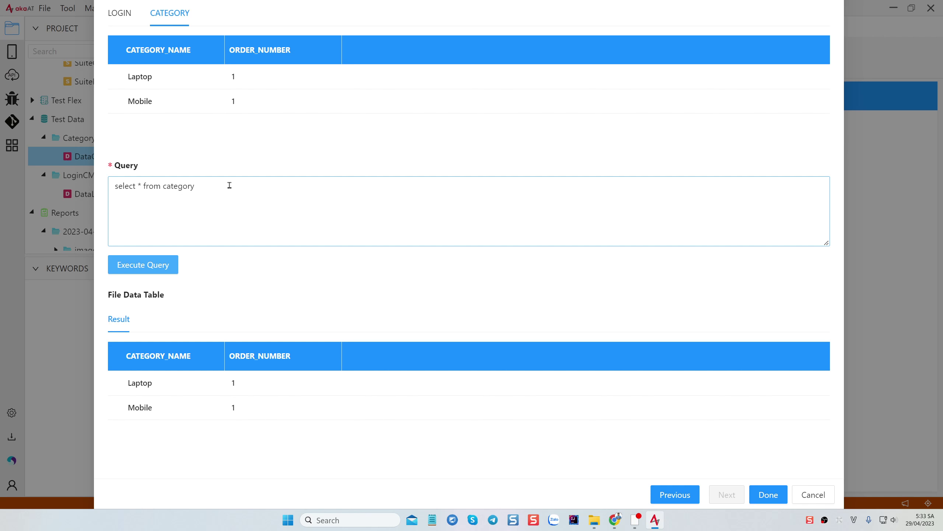
{"action": "left_click_drag", "start_coordinate": [227, 184], "coordinate": [78, 178]}
{"action": "left_click", "coordinate": [149, 266]}
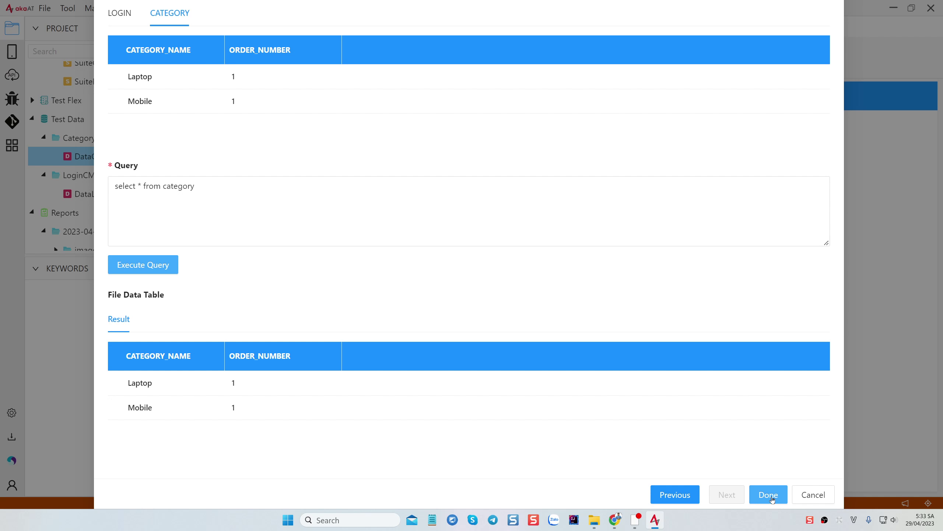
Import the Laptop and Mobile rows into DataCategoryCMS.data and save the file
{"action": "left_click", "coordinate": [769, 495]}
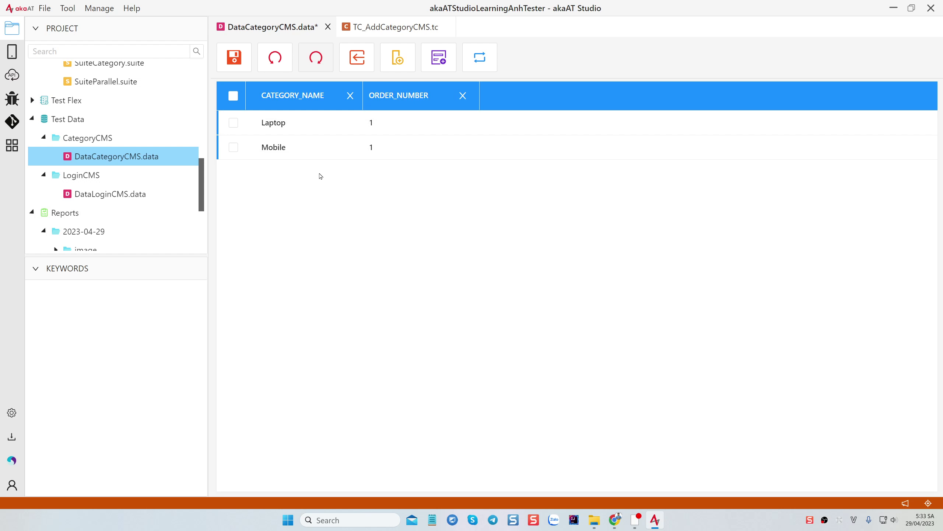
{"action": "left_click", "coordinate": [303, 97]}
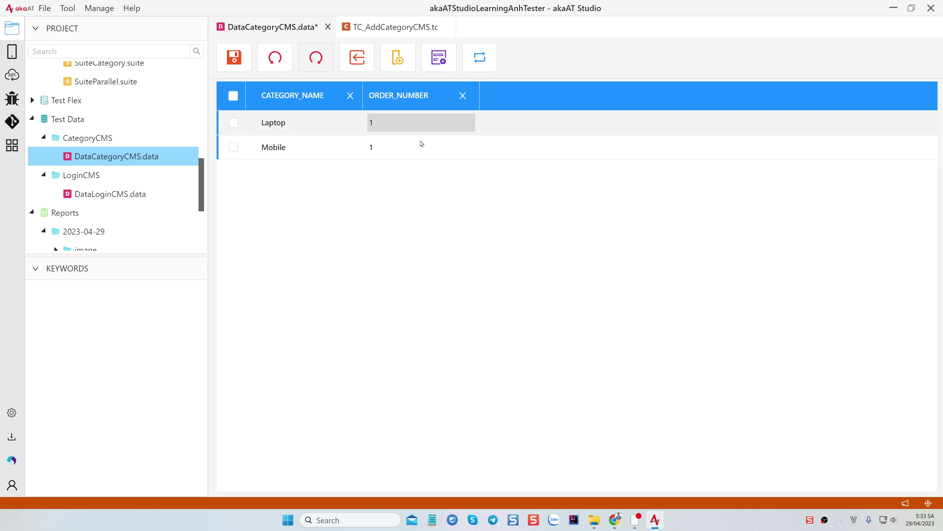
{"action": "key", "text": "ctrl+s"}
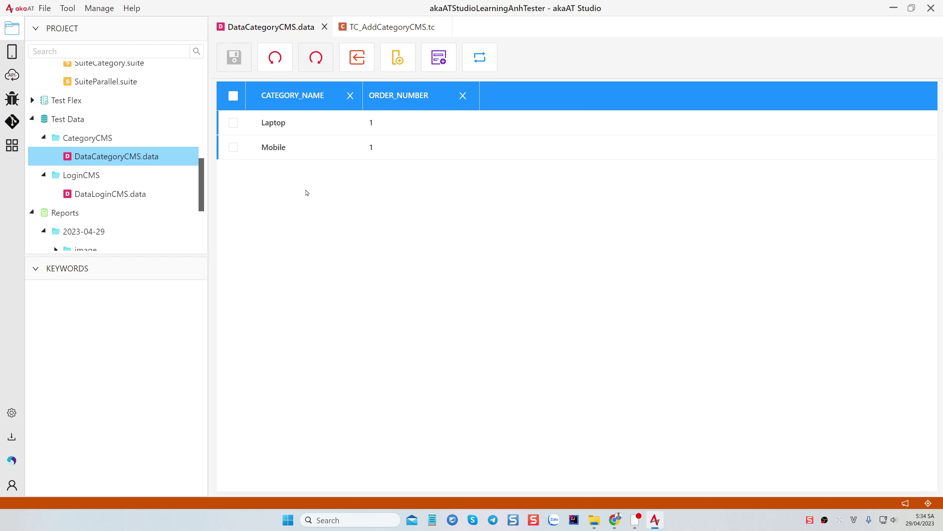
Open SuiteCategory.suite and bring up the Add Test Case settings for TC_AddCategoryCMS
{"action": "left_click_drag", "start_coordinate": [173, 255], "coordinate": [169, 352]}
{"action": "scroll", "coordinate": [131, 252], "scroll_direction": "up", "scroll_amount": 3}
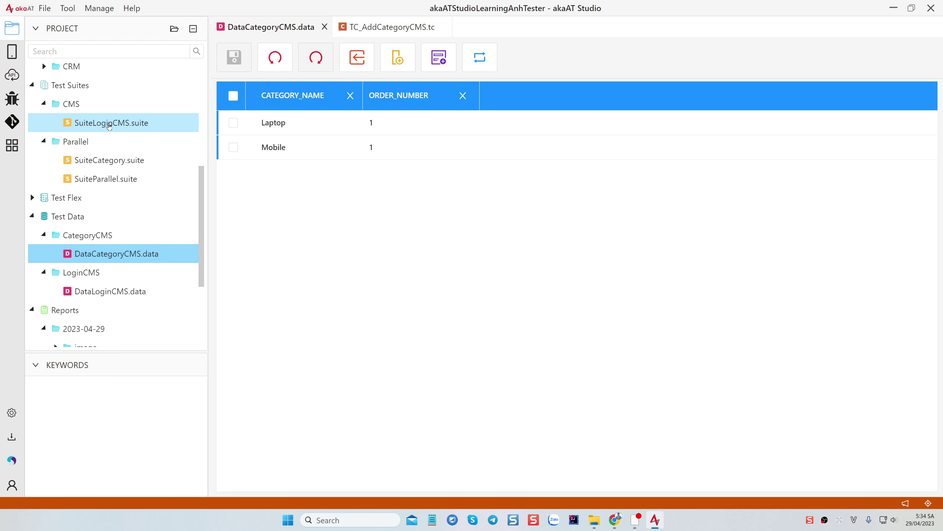
{"action": "double_click", "coordinate": [101, 160]}
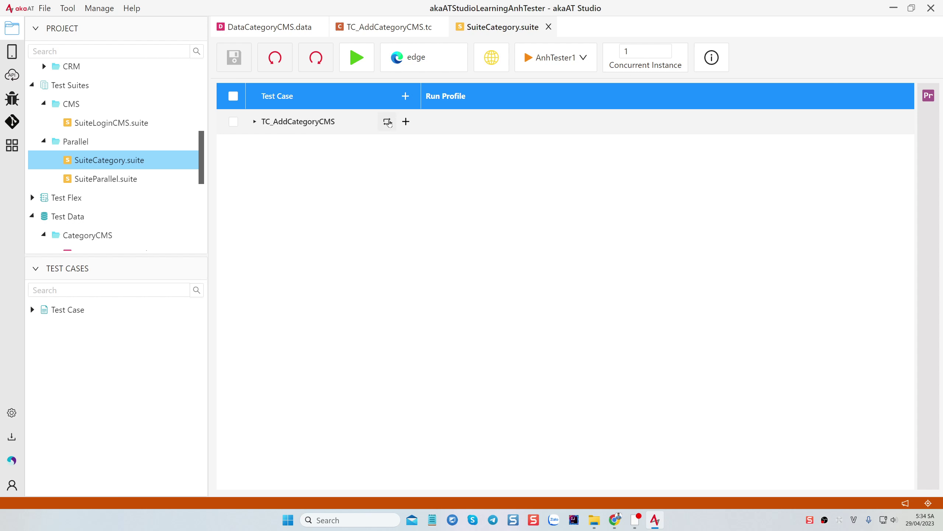
{"action": "left_click", "coordinate": [387, 122]}
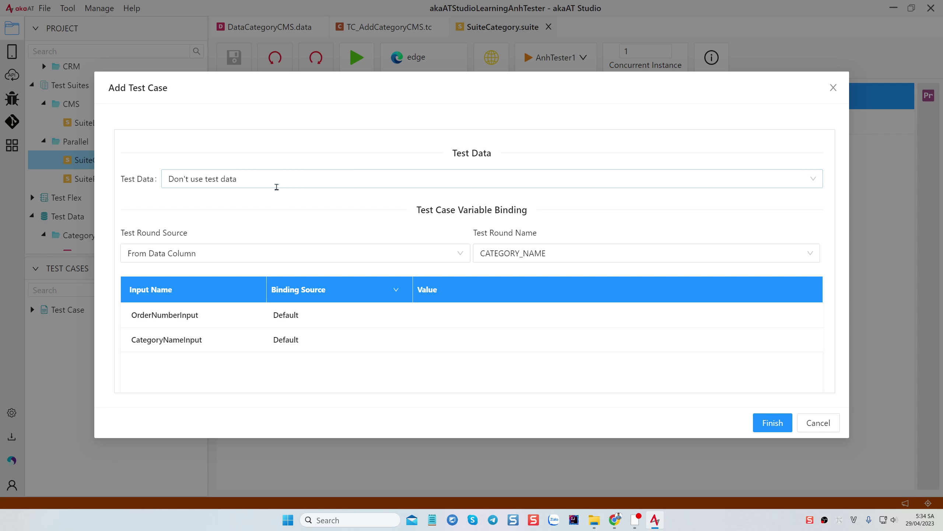
Bind DataCategoryCMS.data as test data with both Laptop and Mobile rows checked
{"action": "left_click", "coordinate": [817, 423]}
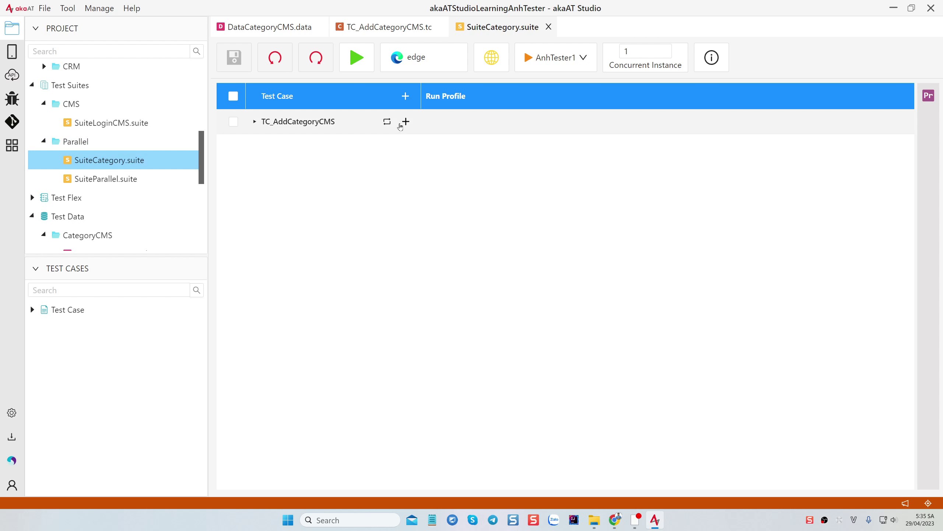
{"action": "left_click", "coordinate": [406, 122]}
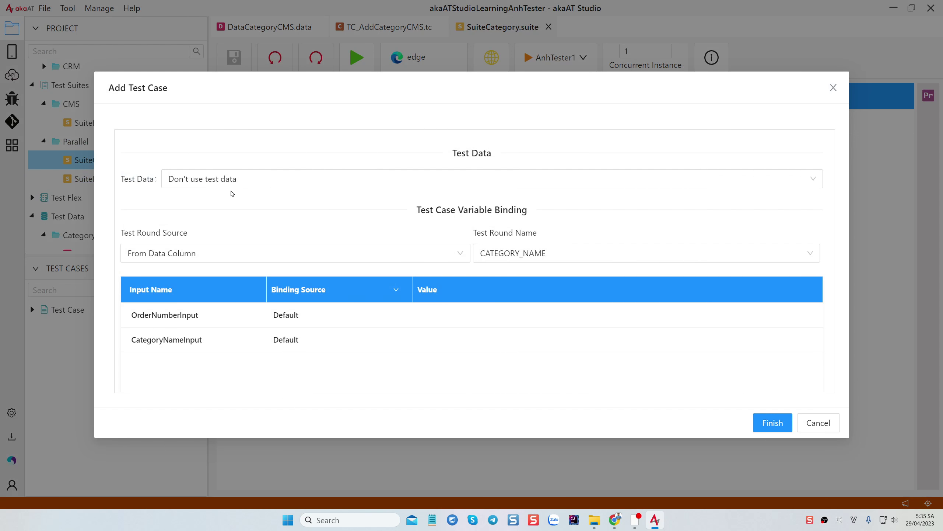
{"action": "left_click", "coordinate": [261, 178]}
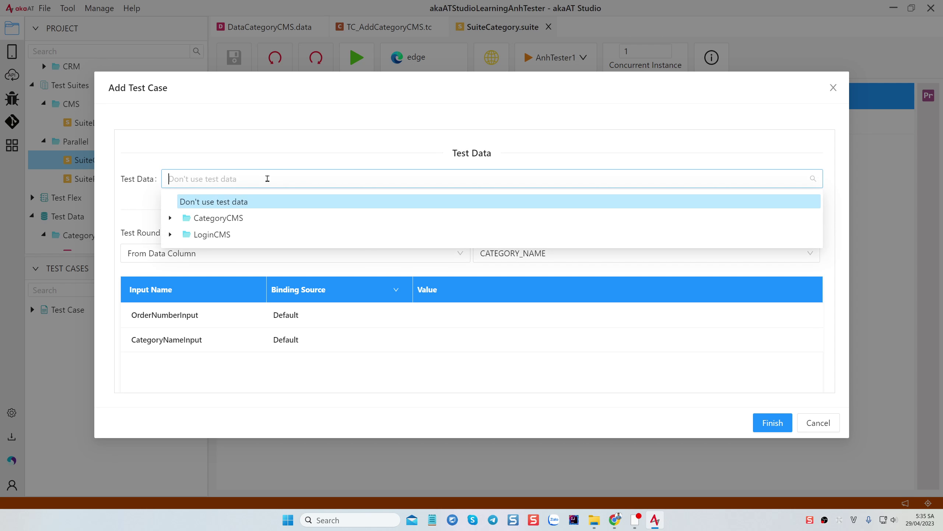
{"action": "left_click", "coordinate": [200, 219]}
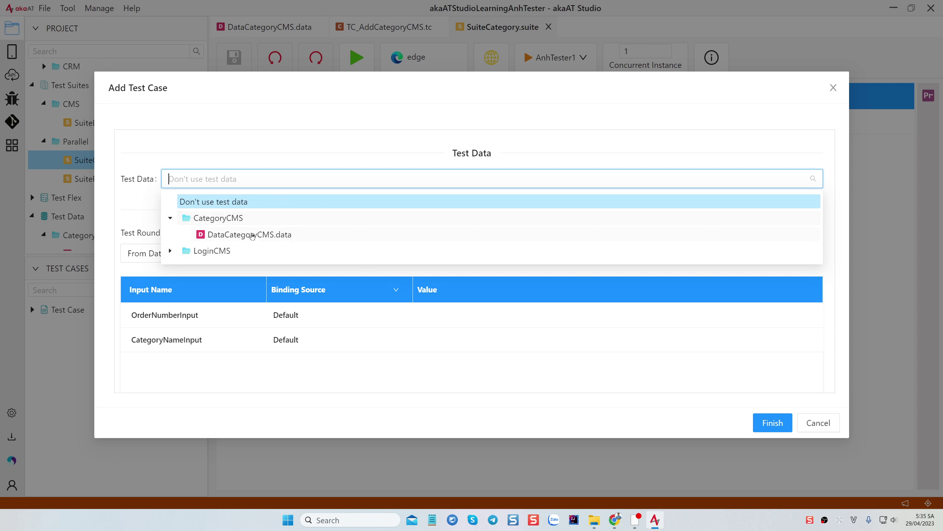
{"action": "left_click", "coordinate": [253, 235]}
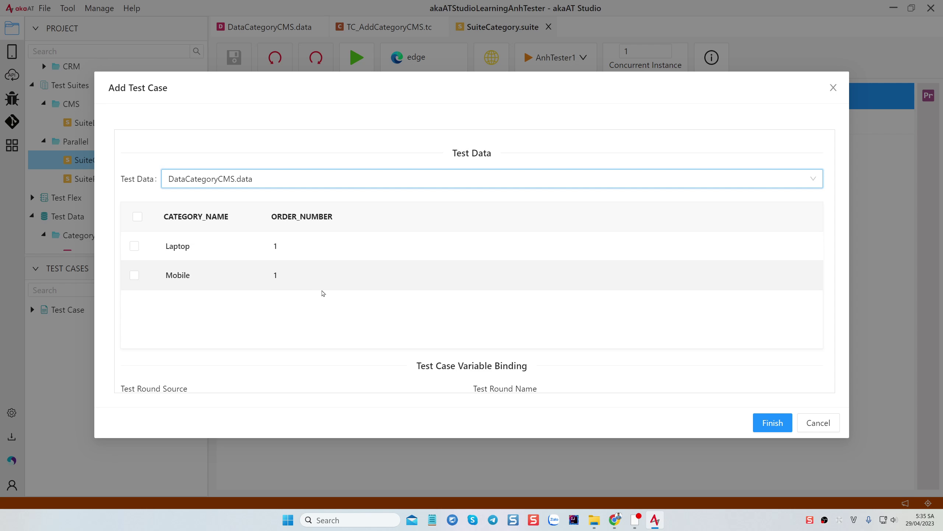
{"action": "left_click", "coordinate": [137, 216]}
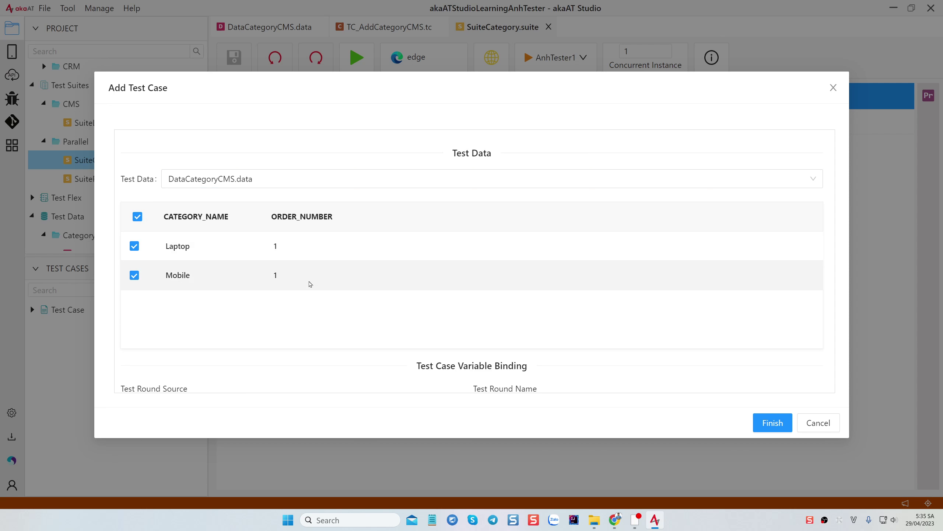
{"action": "scroll", "coordinate": [427, 295], "scroll_direction": "down", "scroll_amount": 2}
{"action": "scroll", "coordinate": [392, 256], "scroll_direction": "up", "scroll_amount": 2}
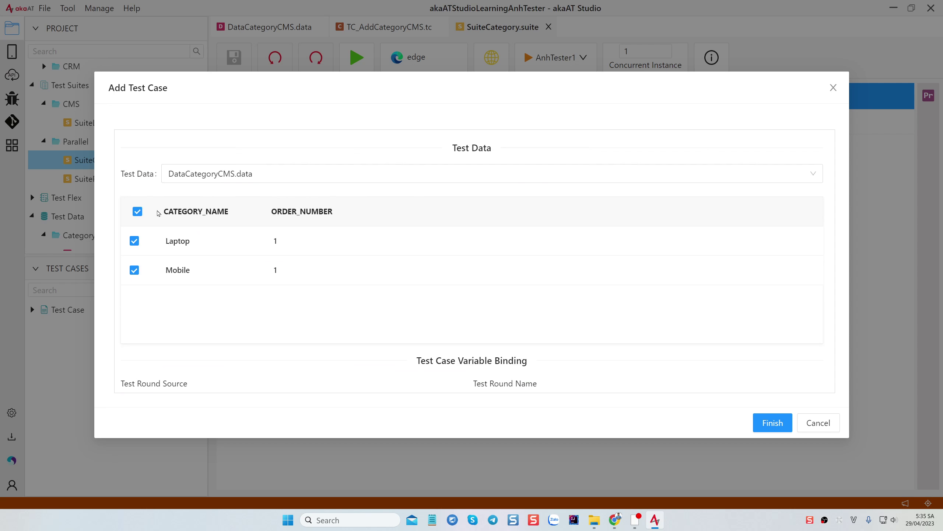
{"action": "scroll", "coordinate": [423, 289], "scroll_direction": "down", "scroll_amount": 4}
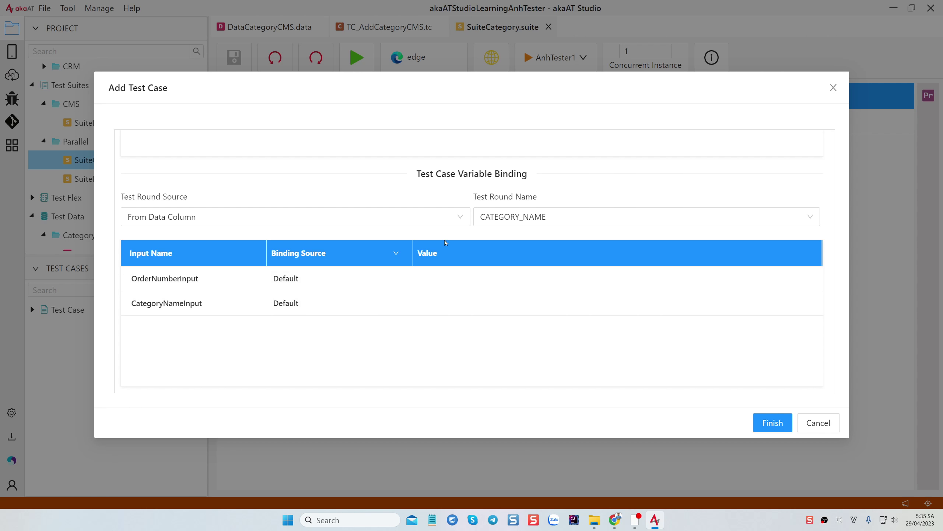
Keep test rounds sourced From Data Column and named by CATEGORY_NAME
{"action": "left_click", "coordinate": [217, 220]}
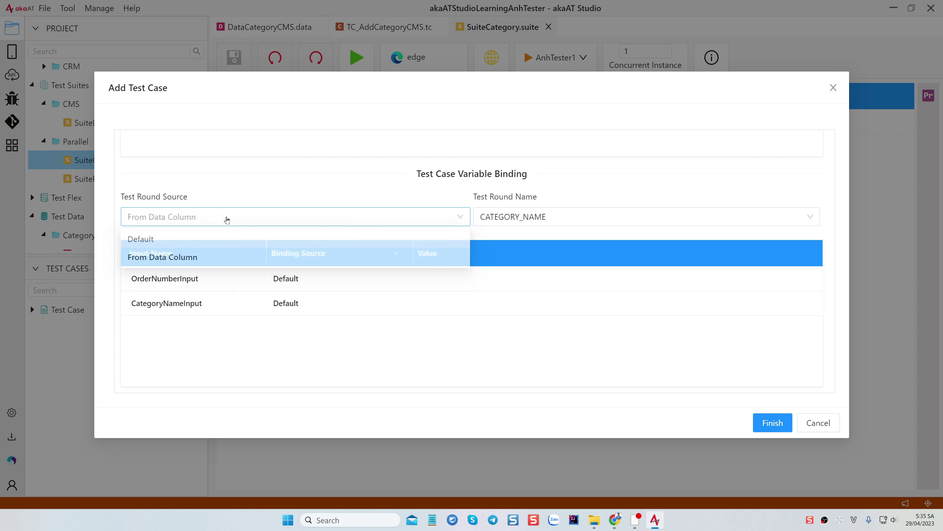
{"action": "left_click", "coordinate": [225, 222]}
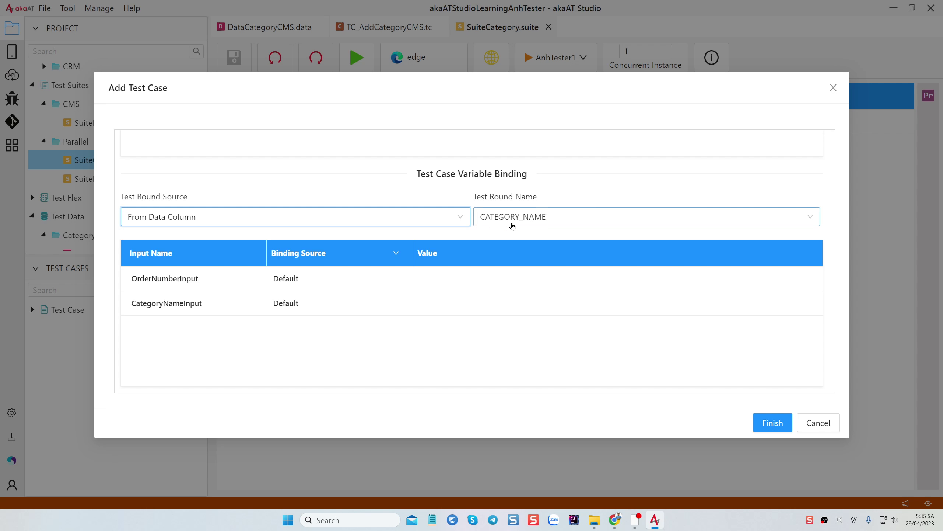
{"action": "left_click", "coordinate": [550, 215]}
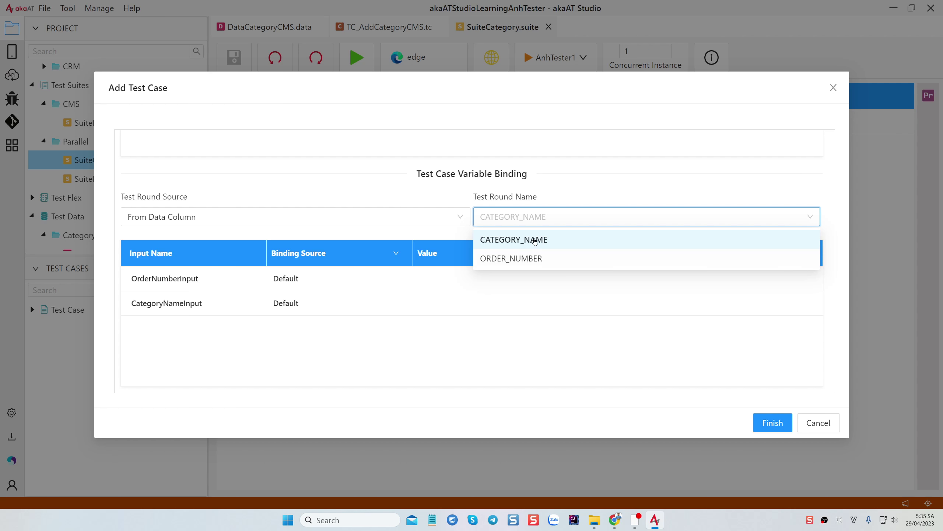
{"action": "left_click", "coordinate": [534, 241]}
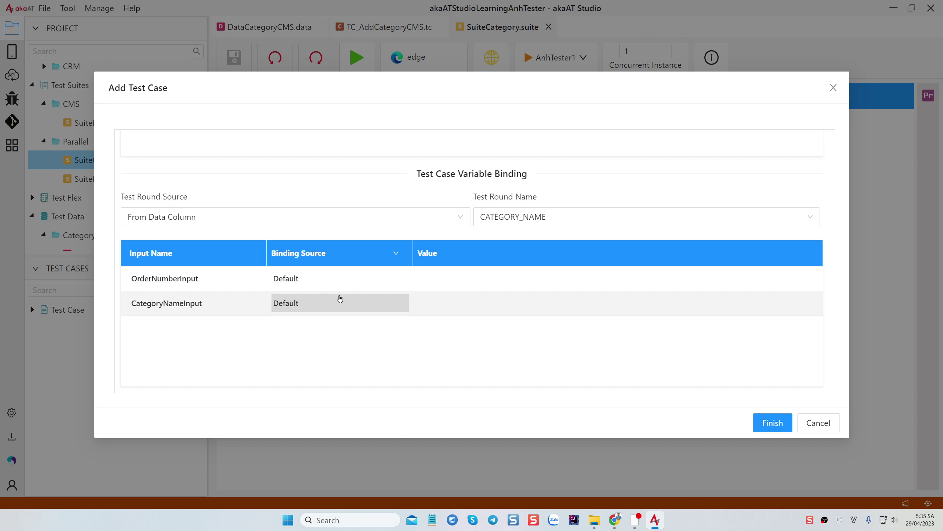
Set the binding source of OrderNumberInput and CategoryNameInput to From Data Column
{"action": "left_click", "coordinate": [387, 278]}
{"action": "left_click", "coordinate": [399, 280]}
{"action": "left_click", "coordinate": [323, 316]}
{"action": "left_click", "coordinate": [381, 303]}
{"action": "left_click", "coordinate": [382, 303]}
{"action": "left_click", "coordinate": [337, 341]}
Map OrderNumberInput to ORDER_NUMBER and CategoryNameInput to CATEGORY_NAME, then finish adding the test case
{"action": "left_click", "coordinate": [471, 279]}
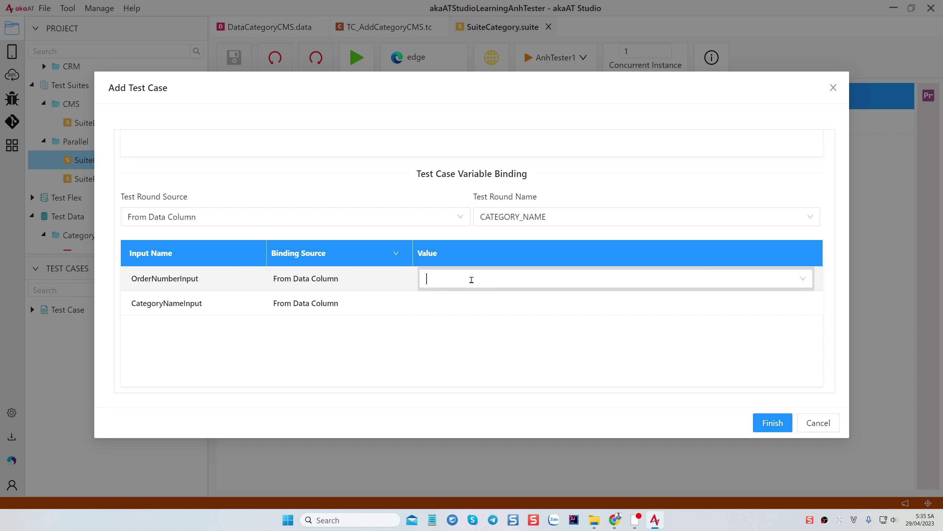
{"action": "left_click", "coordinate": [805, 278]}
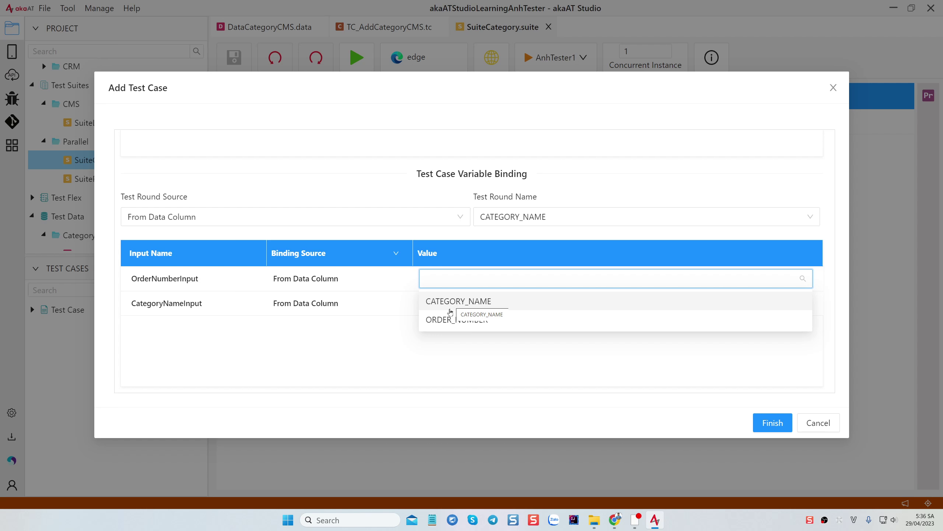
{"action": "left_click", "coordinate": [452, 317]}
{"action": "left_click", "coordinate": [667, 306]}
{"action": "left_click", "coordinate": [804, 303]}
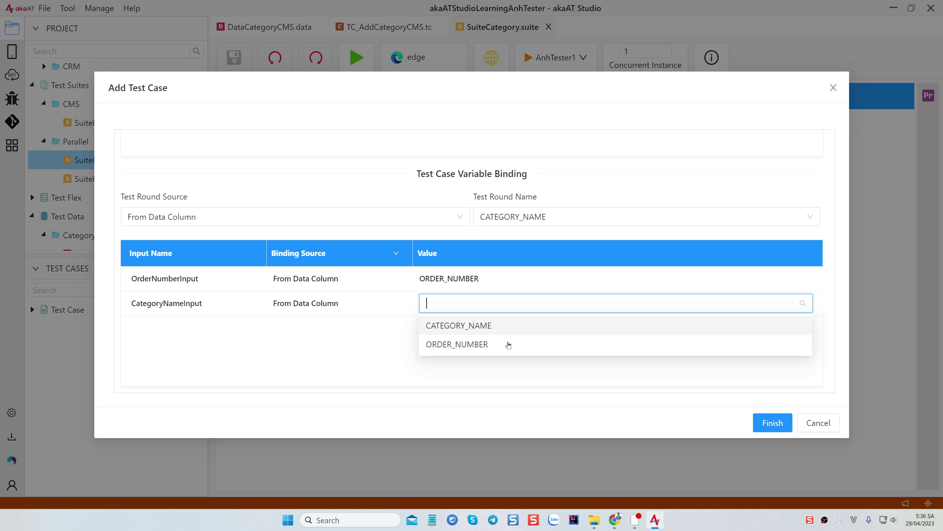
{"action": "left_click", "coordinate": [463, 326]}
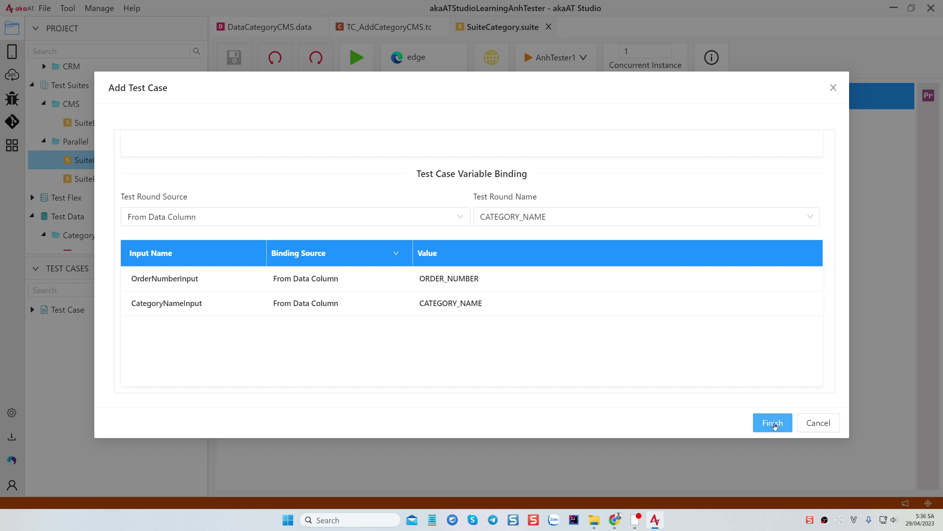
{"action": "left_click", "coordinate": [774, 425]}
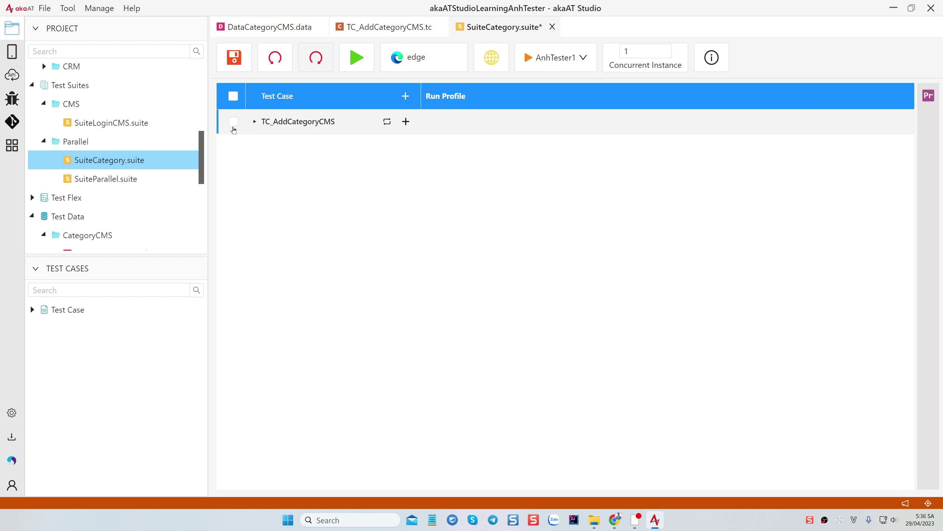
Expand TC_AddCategoryCMS to show its Laptop and Mobile rounds and save the suite
{"action": "left_click", "coordinate": [255, 122]}
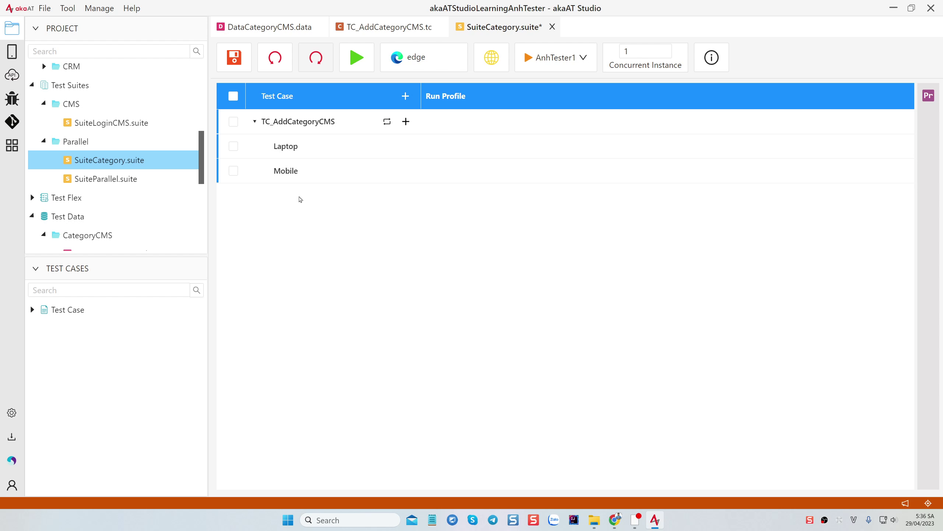
{"action": "left_click", "coordinate": [255, 126]}
{"action": "left_click", "coordinate": [256, 125]}
{"action": "left_click", "coordinate": [288, 125]}
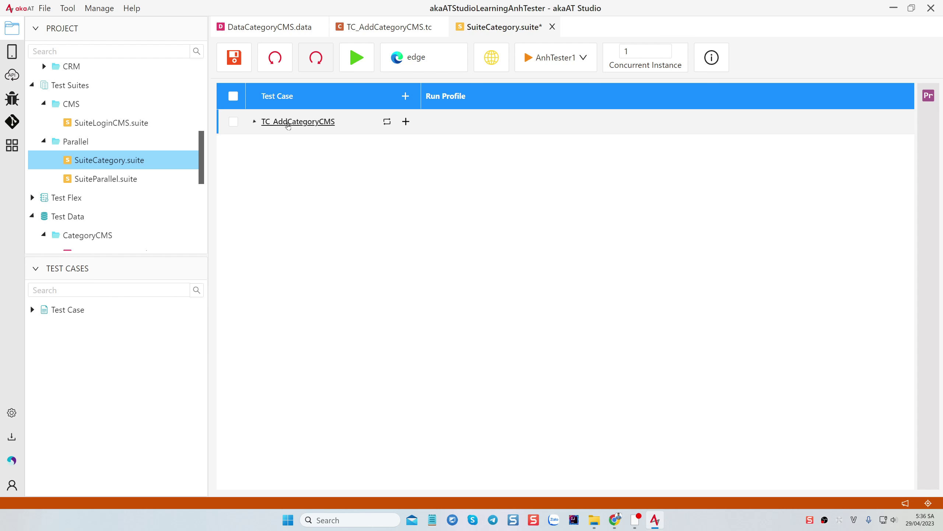
{"action": "left_click", "coordinate": [254, 122]}
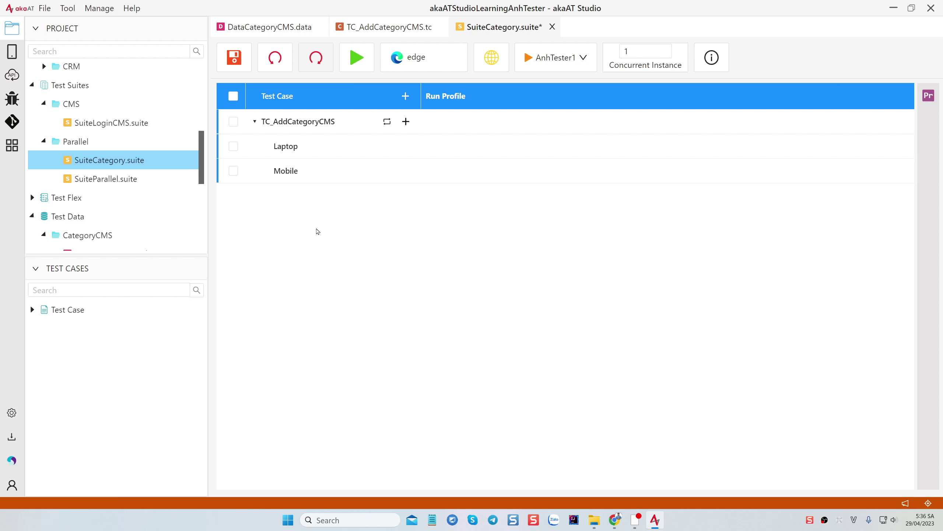
{"action": "key", "text": "ctrl+s"}
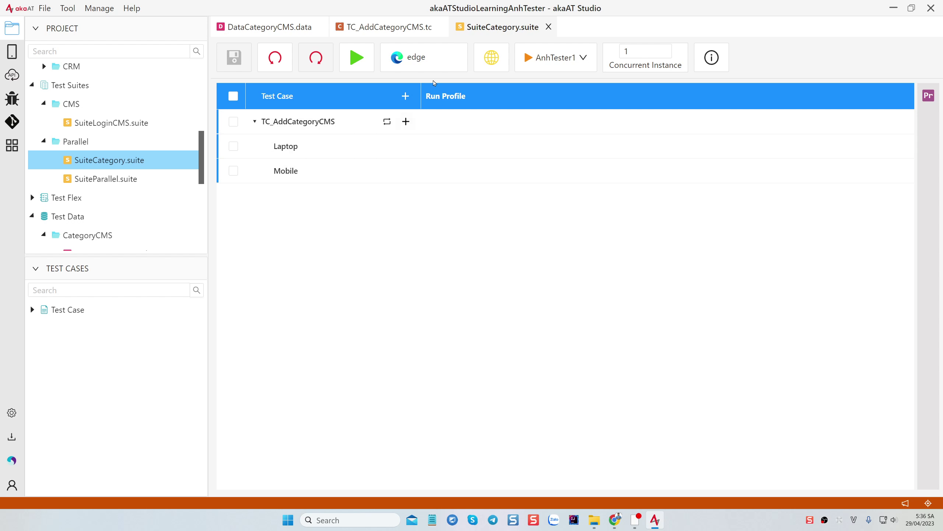
Switch the run browser from edge to chrome and start the suite run
{"action": "left_click", "coordinate": [443, 59]}
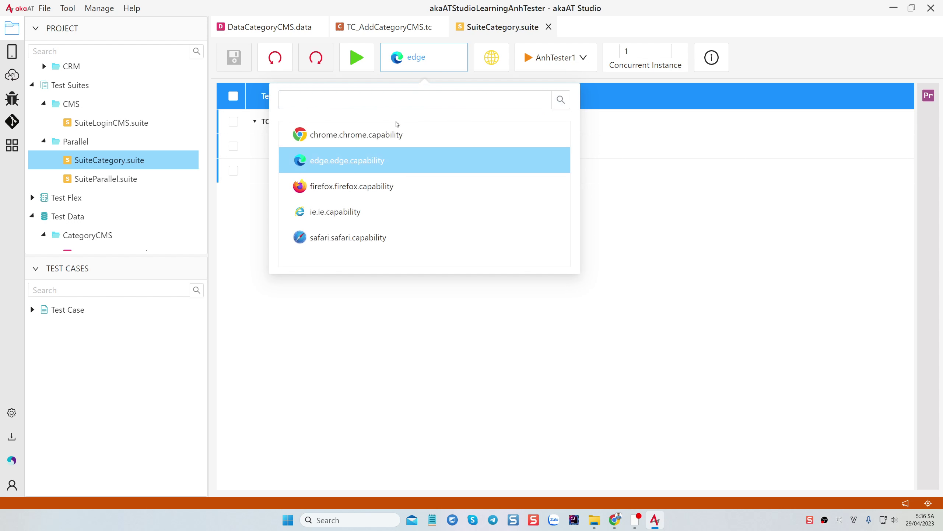
{"action": "left_click", "coordinate": [342, 133]}
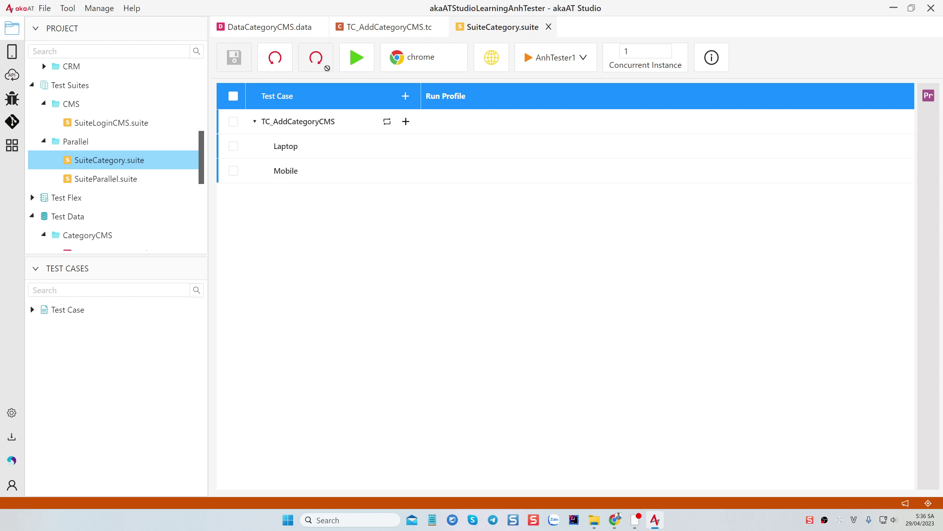
{"action": "left_click", "coordinate": [359, 60]}
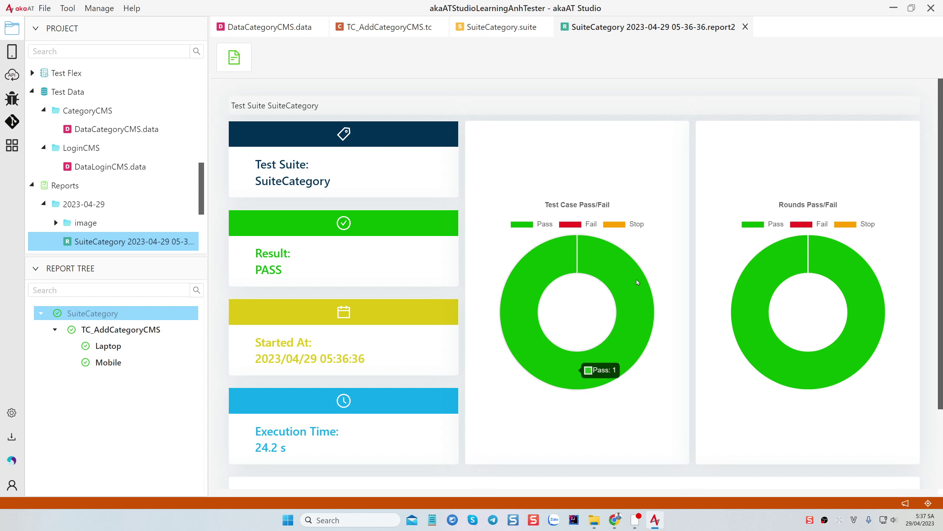
After reviewing the PASS report, return to the TC_AddCategoryCMS.tc test case
{"action": "mouse_move", "coordinate": [764, 277]}
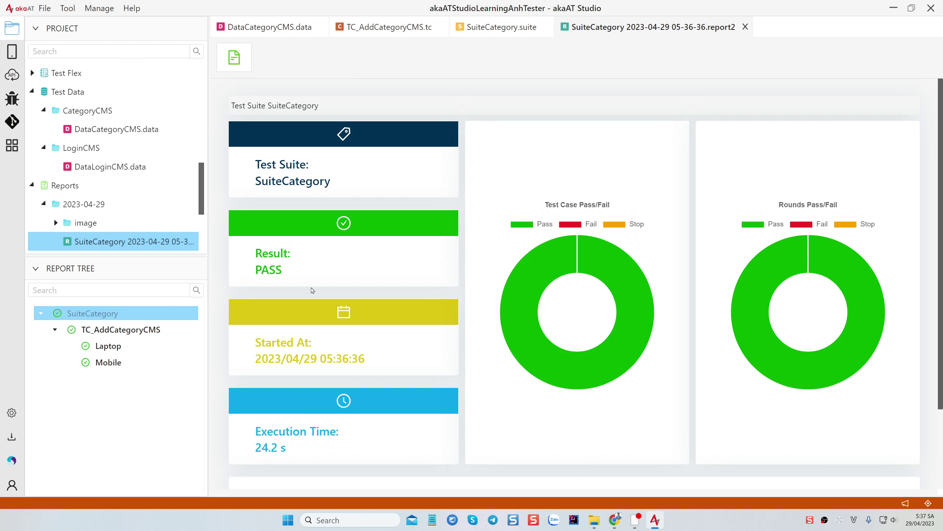
{"action": "left_click", "coordinate": [389, 27]}
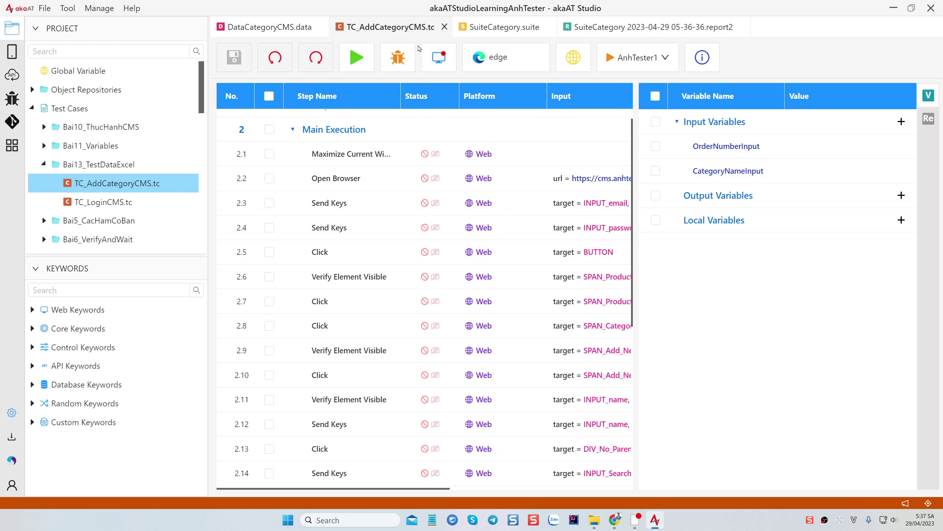
Switch back to the DataCategoryCMS.data tab
{"action": "left_click", "coordinate": [267, 26]}
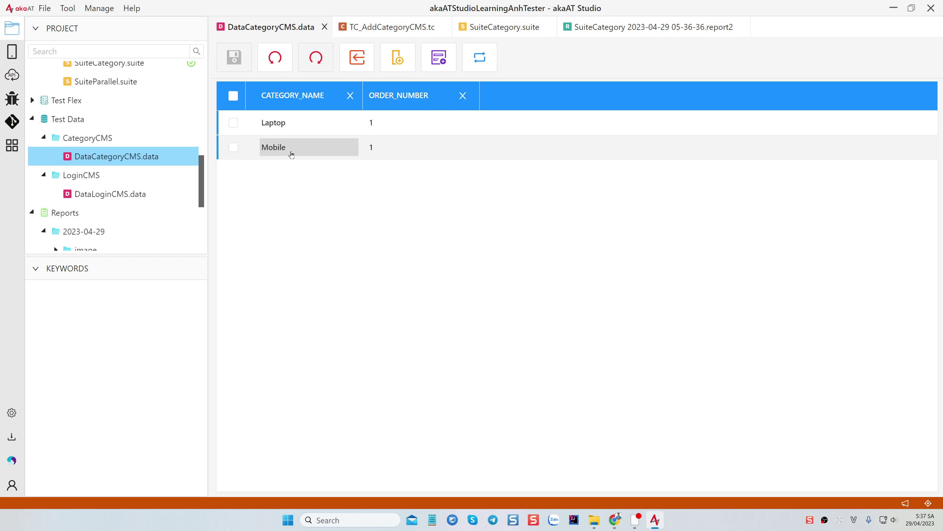
Add a third data row, Cake with ORDER_NUMBER 2, and save DataCategoryCMS.data
{"action": "left_click", "coordinate": [438, 57]}
{"action": "left_click", "coordinate": [301, 176]}
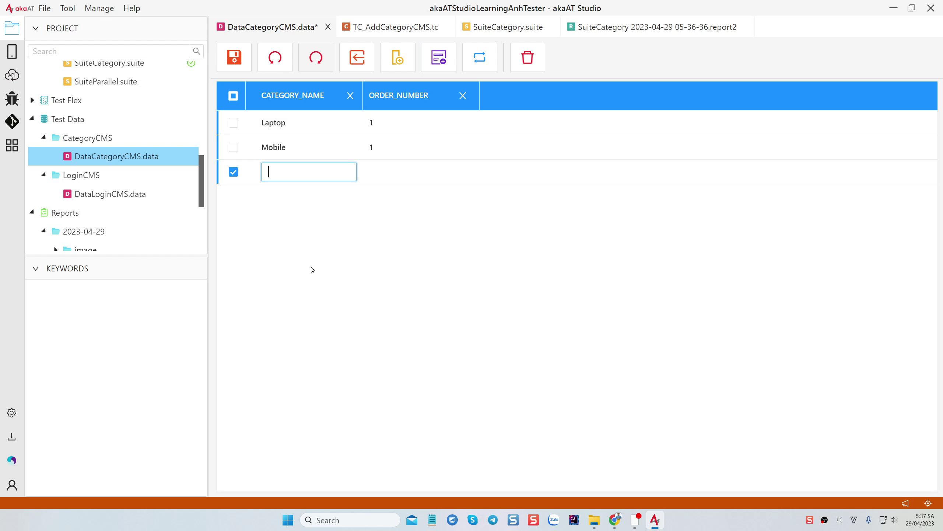
{"action": "type", "text": "Cake"}
{"action": "left_click", "coordinate": [390, 165]}
{"action": "type", "text": "2"}
{"action": "key", "text": "Return"}
{"action": "key", "text": "ctrl+s"}
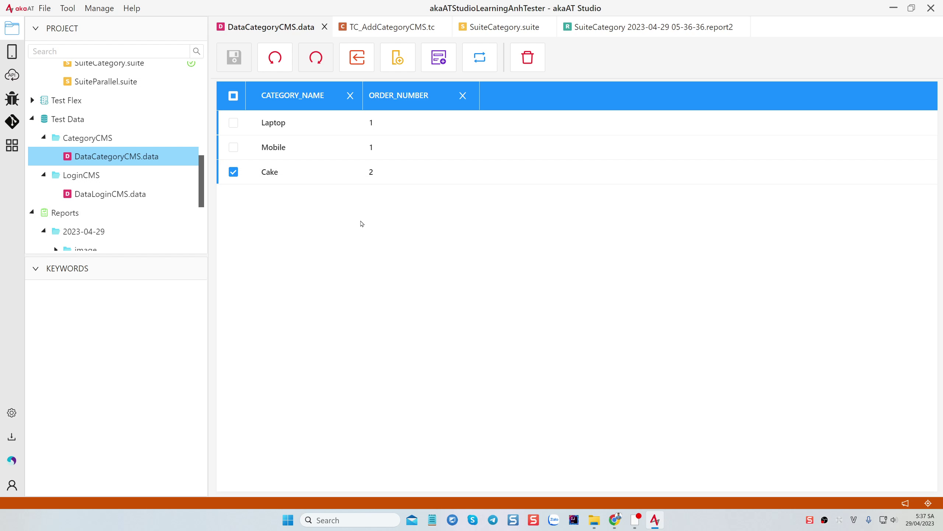
{"action": "left_click", "coordinate": [233, 171]}
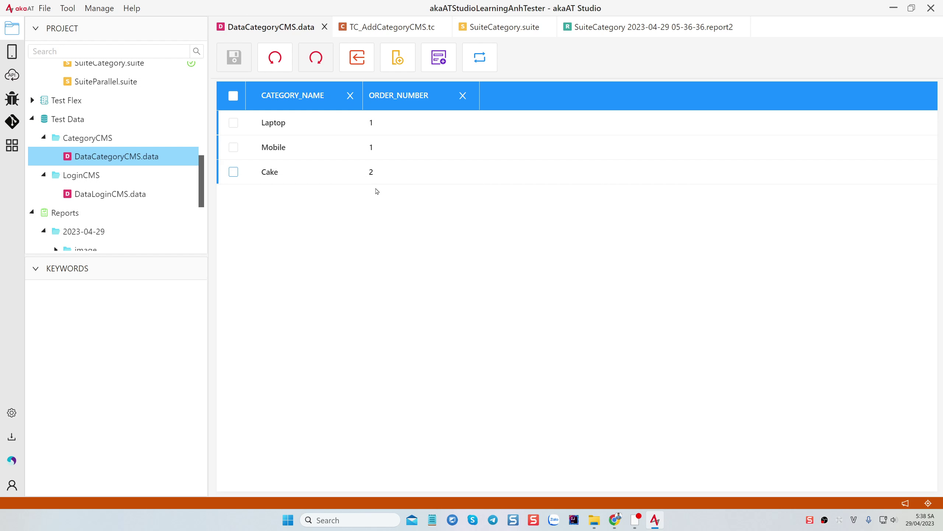
Add Cake as a third TC_AddCategoryCMS data round in SuiteCategory.suite and save it
{"action": "left_click", "coordinate": [503, 28]}
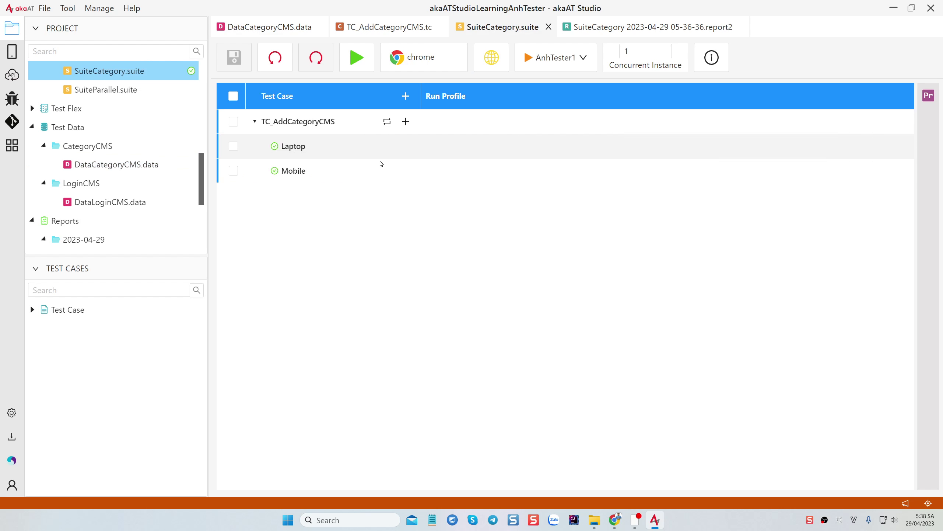
{"action": "left_click", "coordinate": [387, 122]}
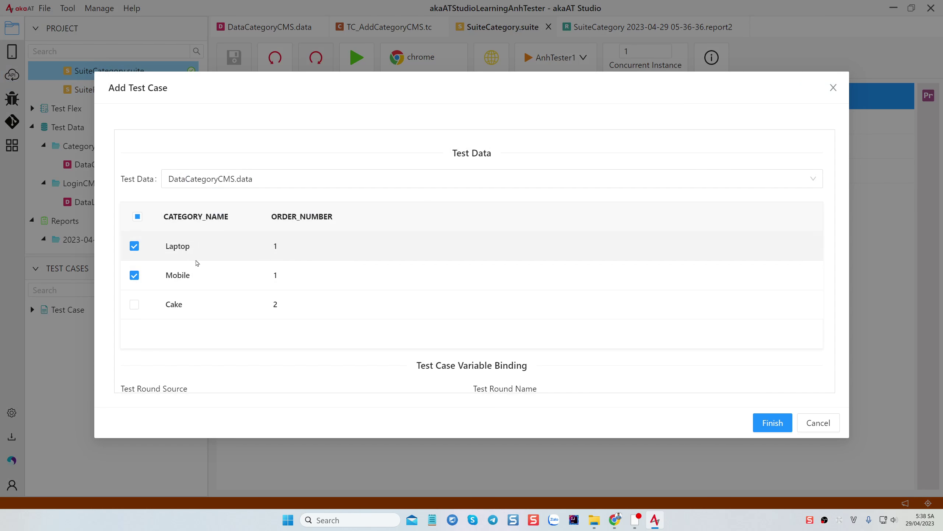
{"action": "left_click", "coordinate": [135, 304]}
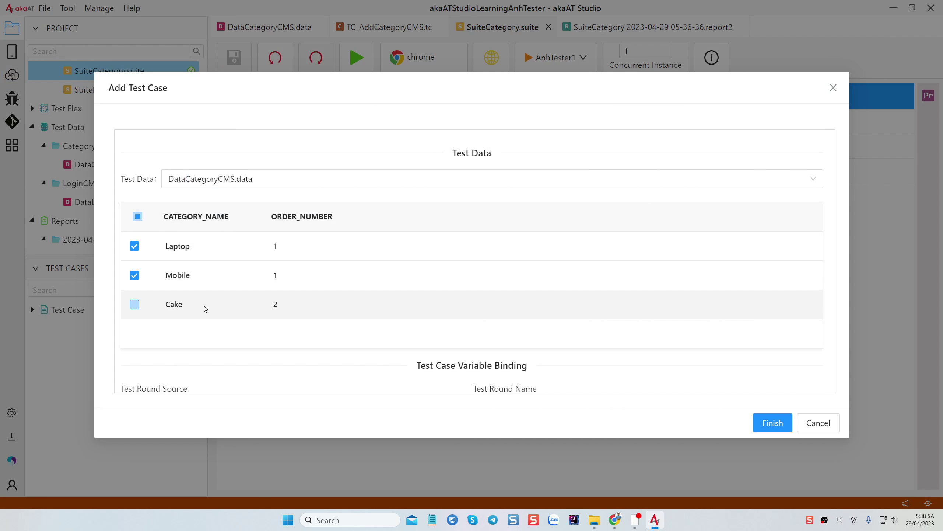
{"action": "scroll", "coordinate": [774, 325], "scroll_direction": "down", "scroll_amount": 5}
{"action": "left_click", "coordinate": [773, 422]}
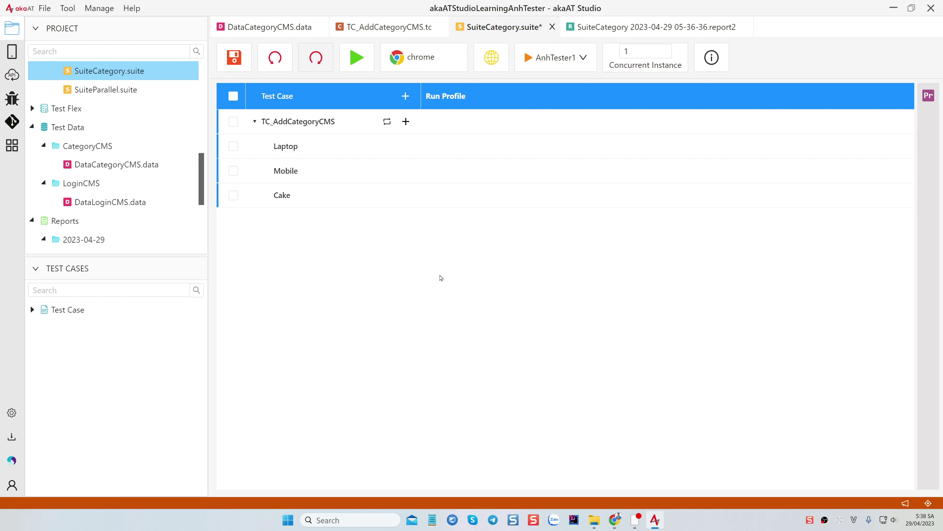
{"action": "key", "text": "super"}
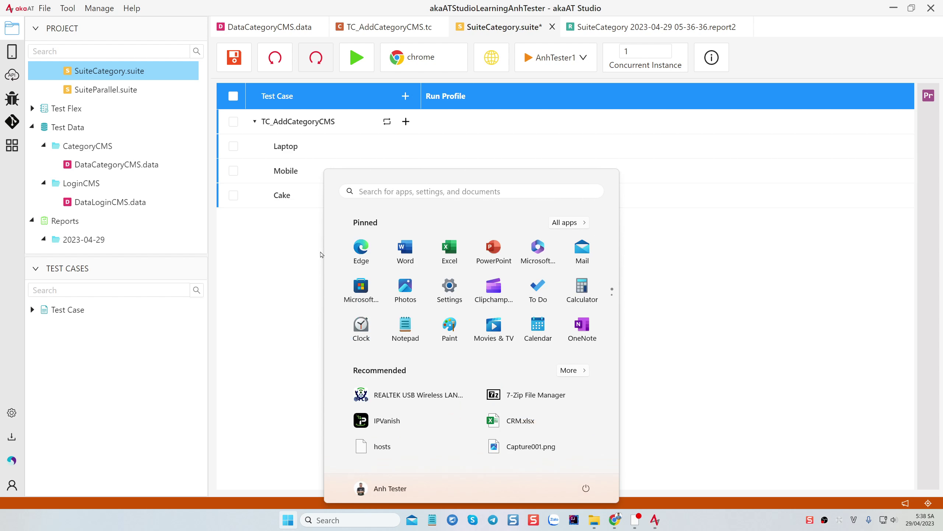
{"action": "key", "text": "super"}
{"action": "key", "text": "ctrl+s"}
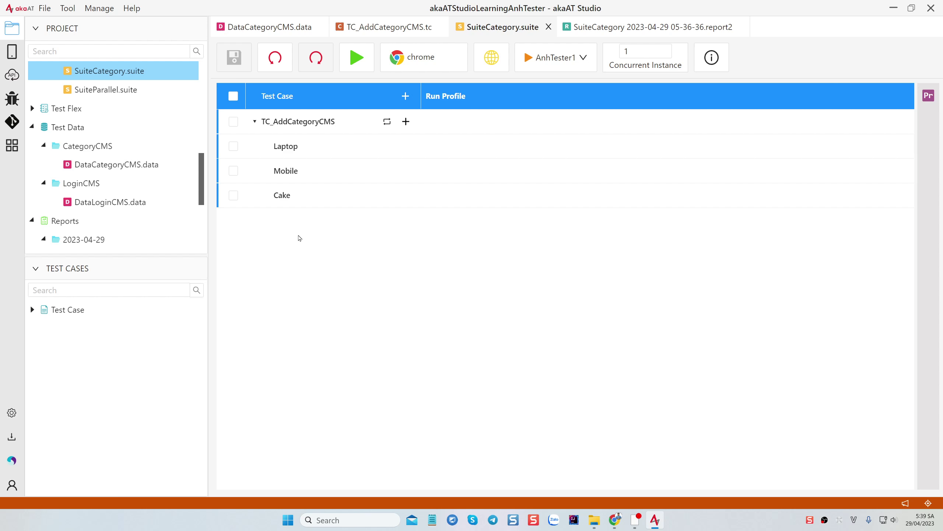
Look over the Cake, Mobile and Laptop rounds of TC_AddCategoryCMS, then clear the selection
{"action": "left_click", "coordinate": [233, 195]}
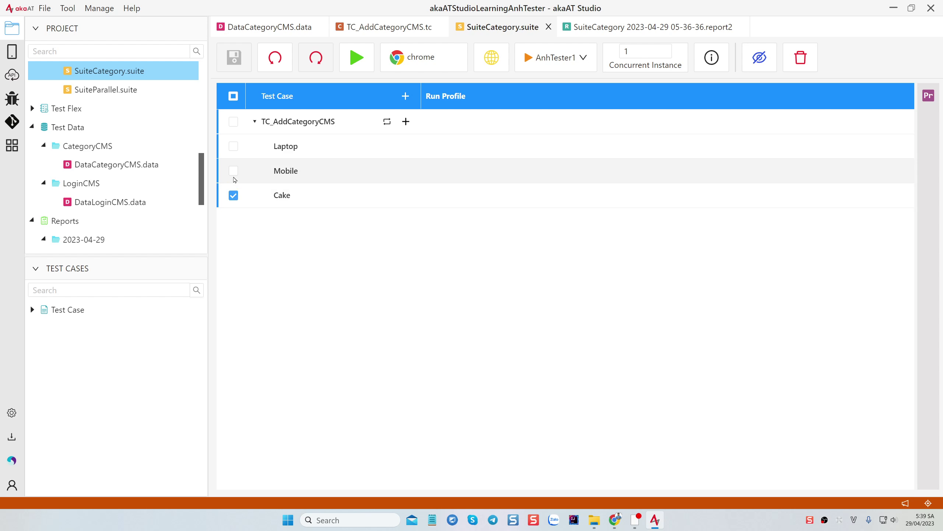
{"action": "left_click", "coordinate": [233, 171]}
{"action": "left_click", "coordinate": [234, 146]}
{"action": "left_click", "coordinate": [233, 95]}
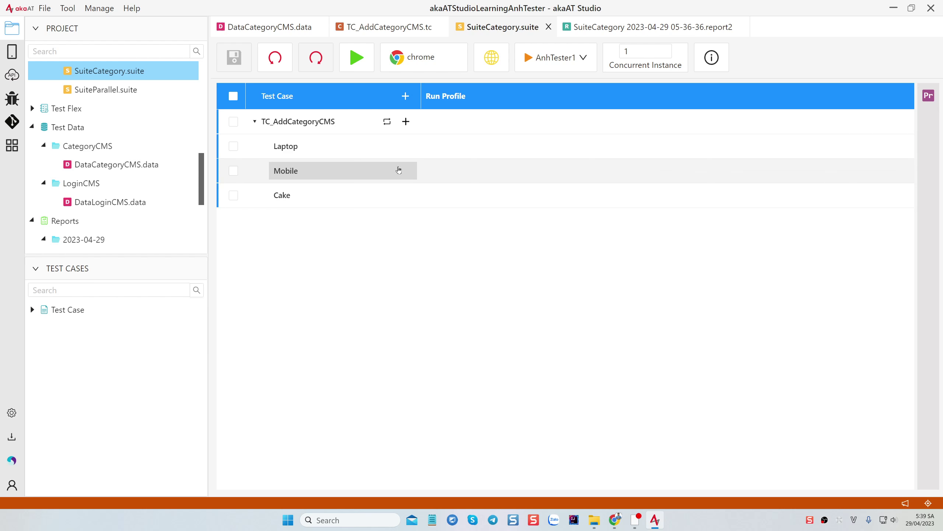
Add a Round 4 data round, then delete it again
{"action": "left_click", "coordinate": [406, 122]}
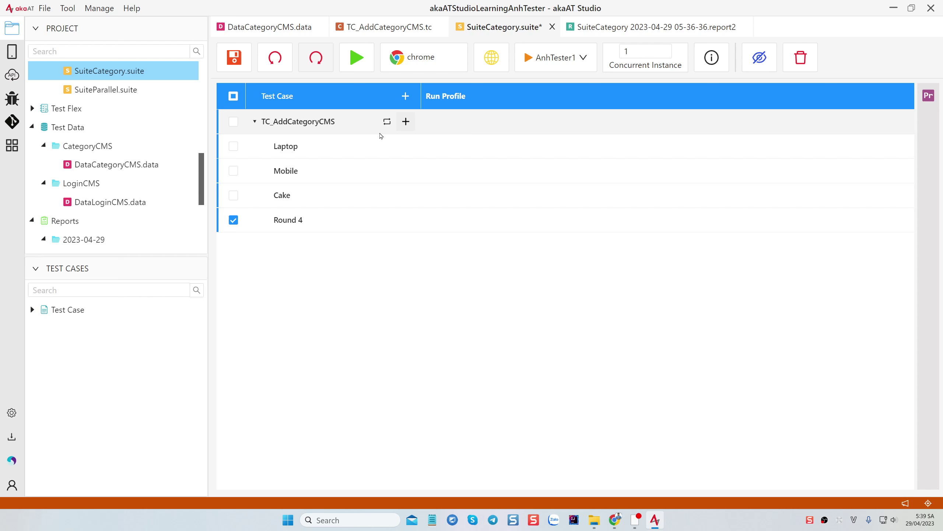
{"action": "left_click", "coordinate": [317, 220]}
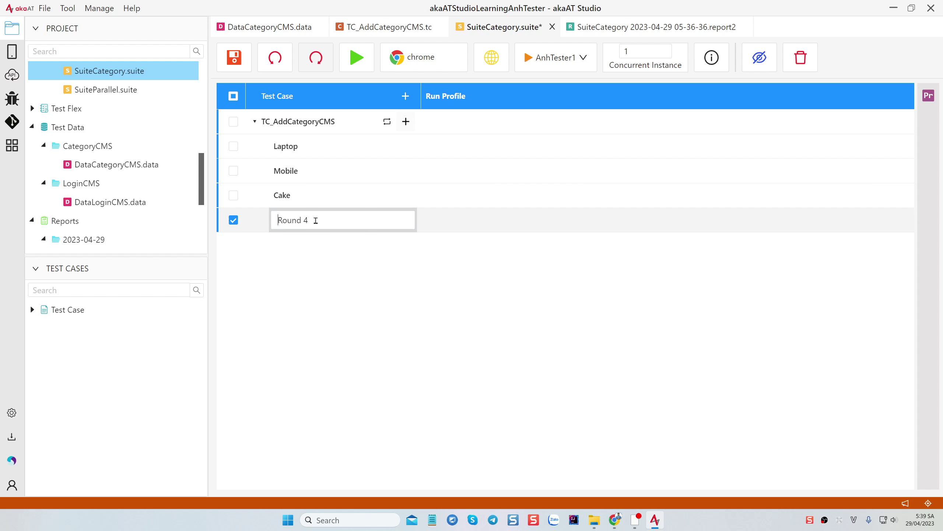
{"action": "left_click", "coordinate": [314, 247]}
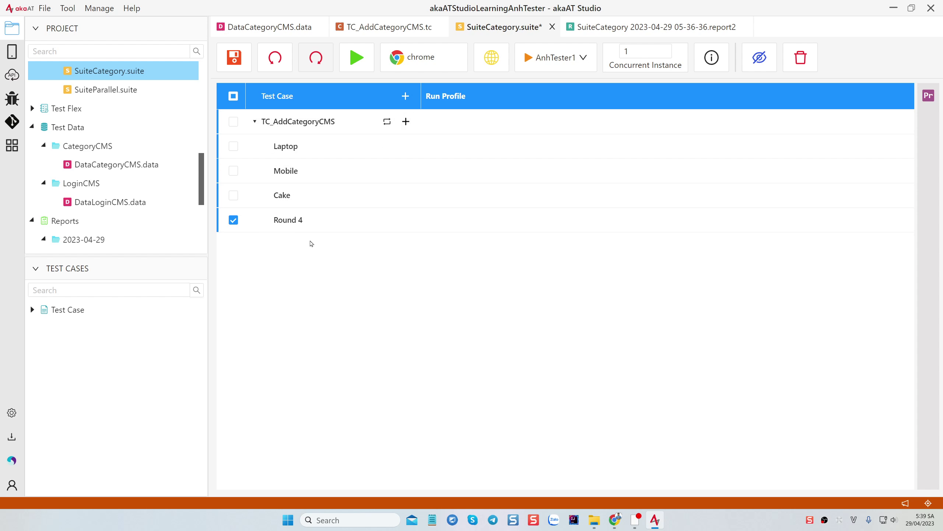
{"action": "left_click", "coordinate": [233, 220]}
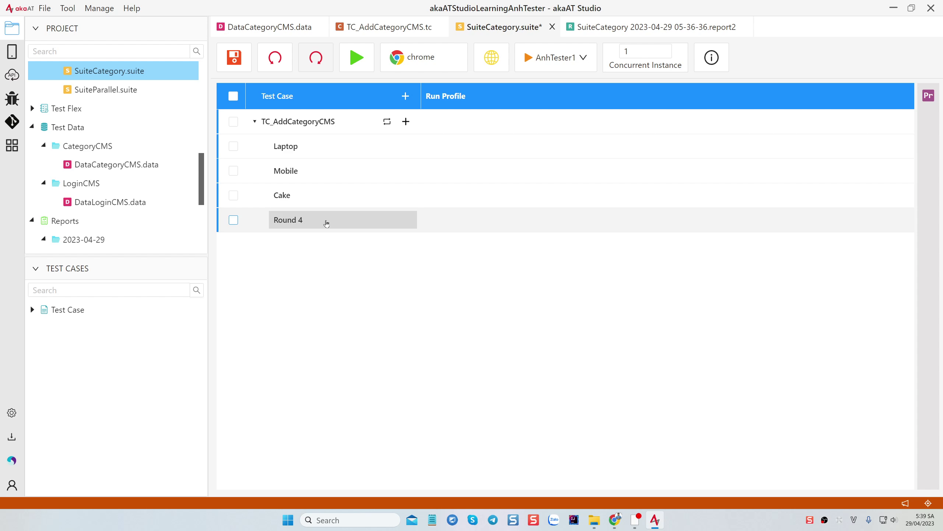
{"action": "right_click", "coordinate": [263, 223]}
{"action": "left_click", "coordinate": [280, 251]}
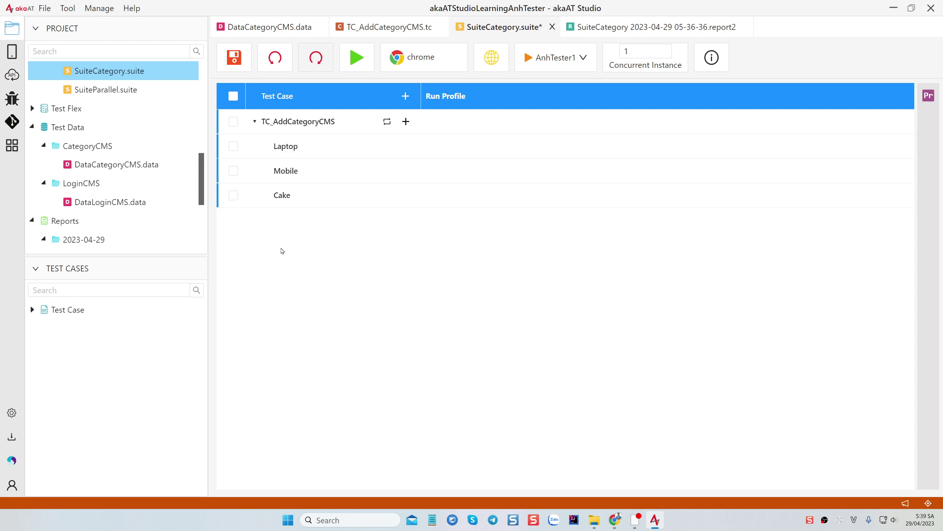
Disable the Mobile round and save SuiteCategory.suite
{"action": "right_click", "coordinate": [261, 170]}
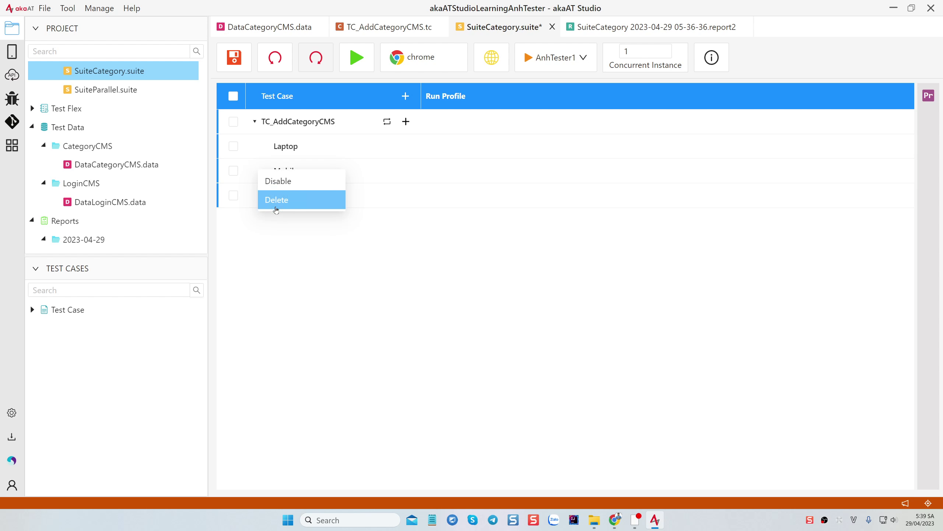
{"action": "left_click", "coordinate": [276, 181]}
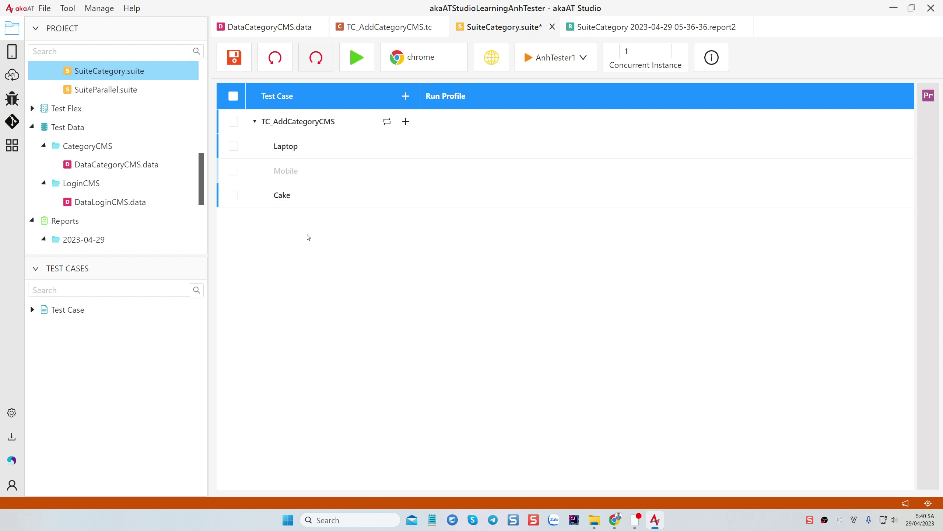
{"action": "key", "text": "ctrl+s"}
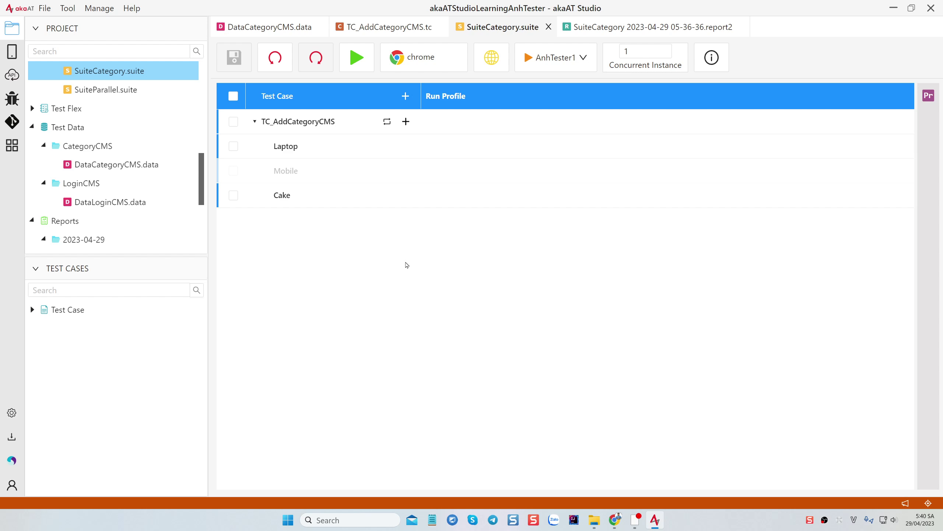
Bring up the anhtester.com Lesson 13 article in Chrome and scroll to its Excel test-data steps
{"action": "left_click", "coordinate": [615, 520]}
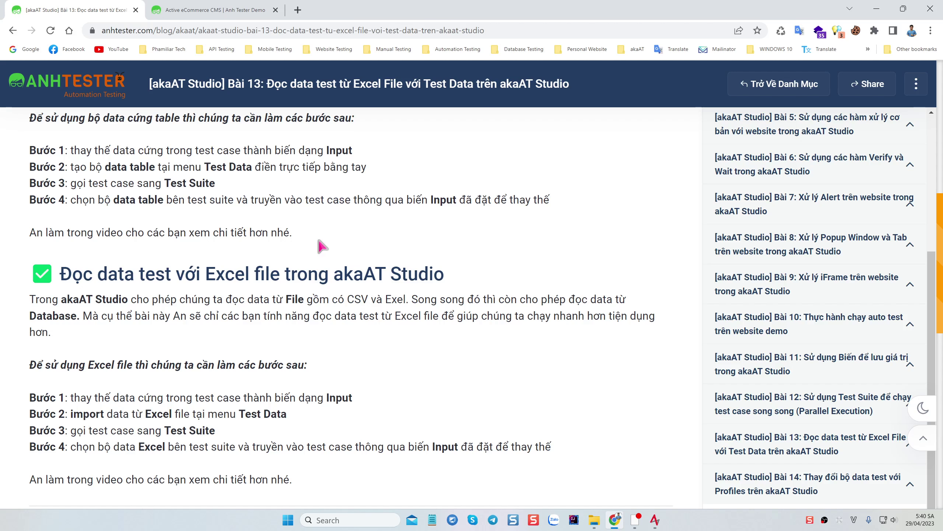
{"action": "scroll", "coordinate": [431, 320], "scroll_direction": "down", "scroll_amount": 2}
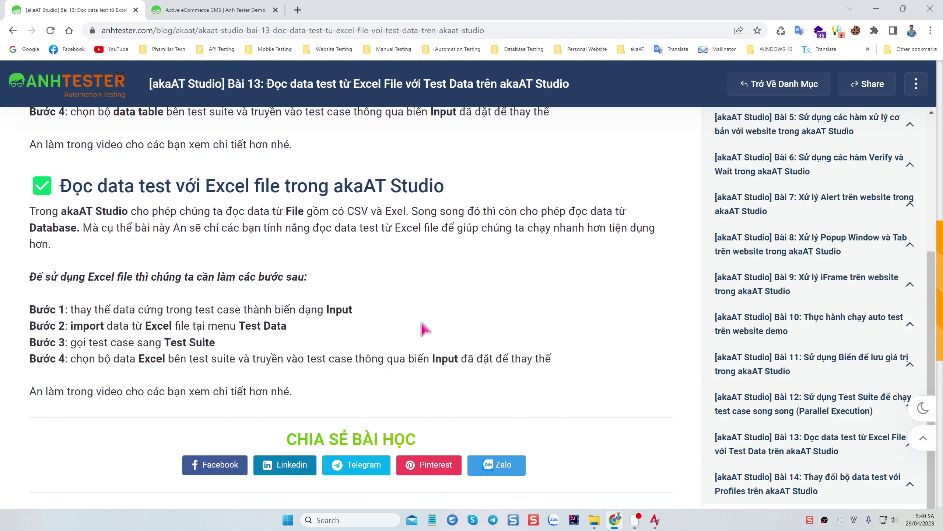
{"action": "scroll", "coordinate": [418, 332], "scroll_direction": "up", "scroll_amount": 2}
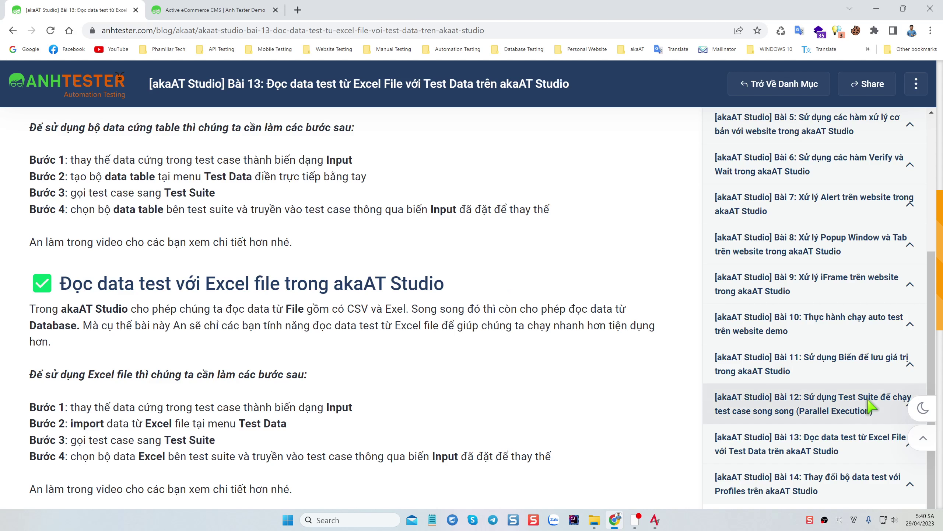
{"action": "scroll", "coordinate": [781, 455], "scroll_direction": "down", "scroll_amount": 2}
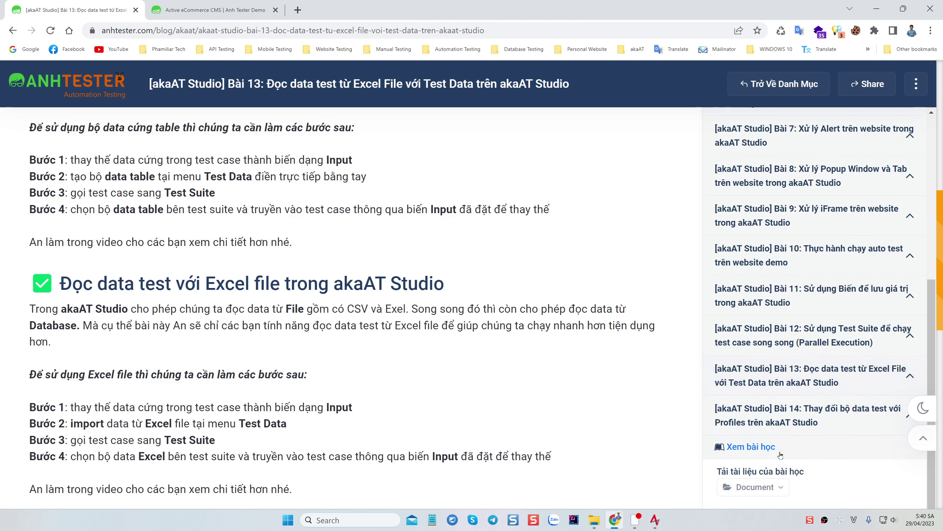